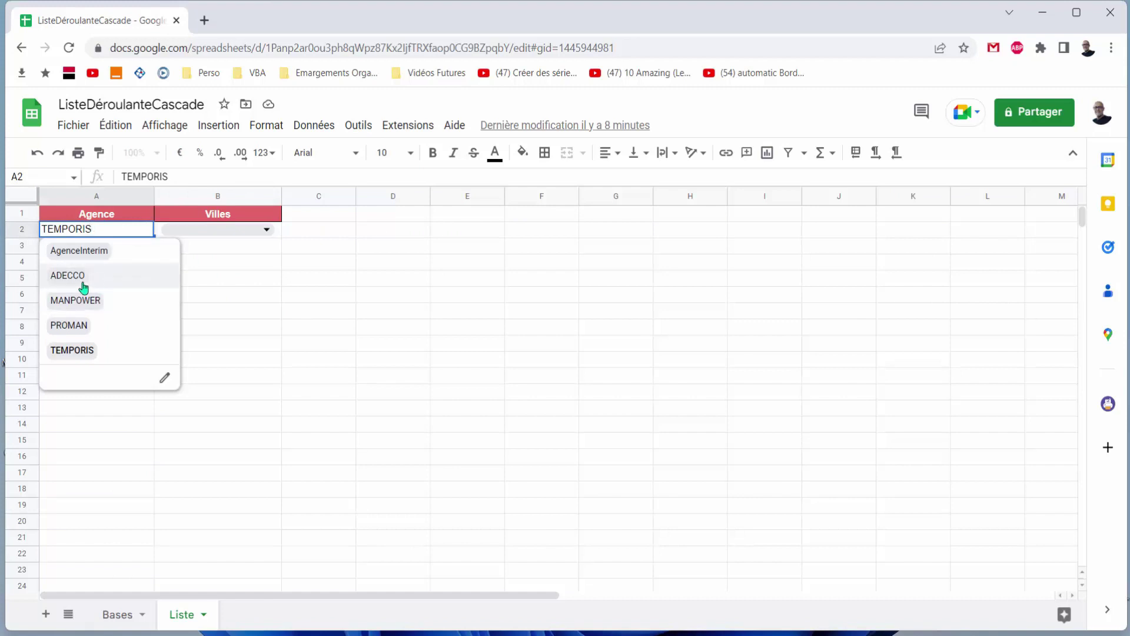
Choose TEMPORIS as the agency in cell A2 and view the dependent city choices offered in cell B2
left_click(91, 352)
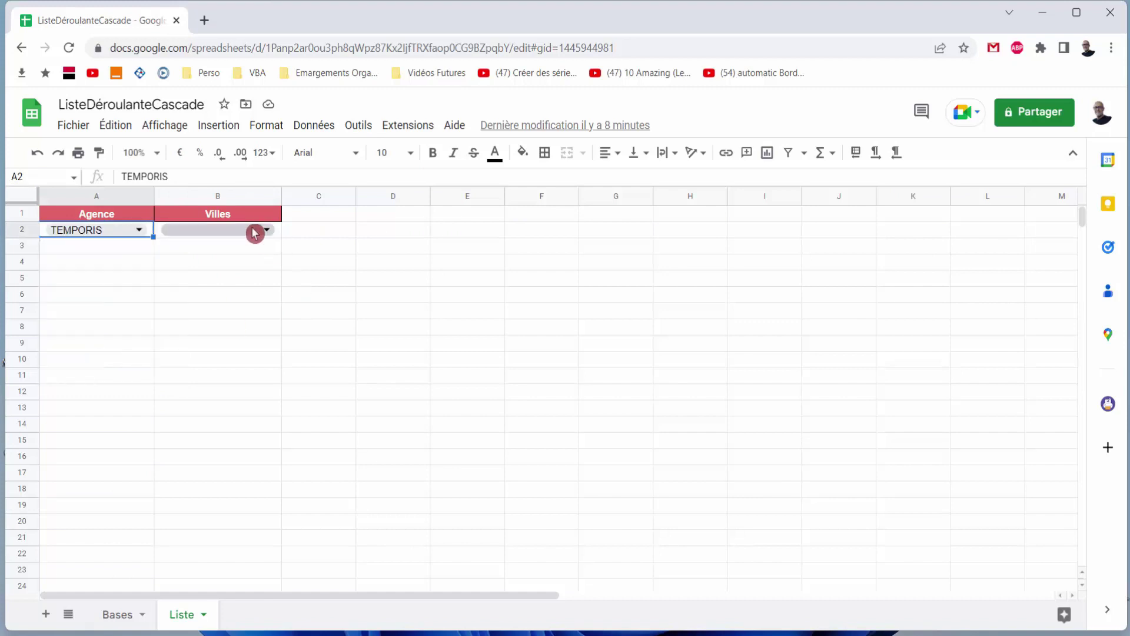
left_click(268, 234)
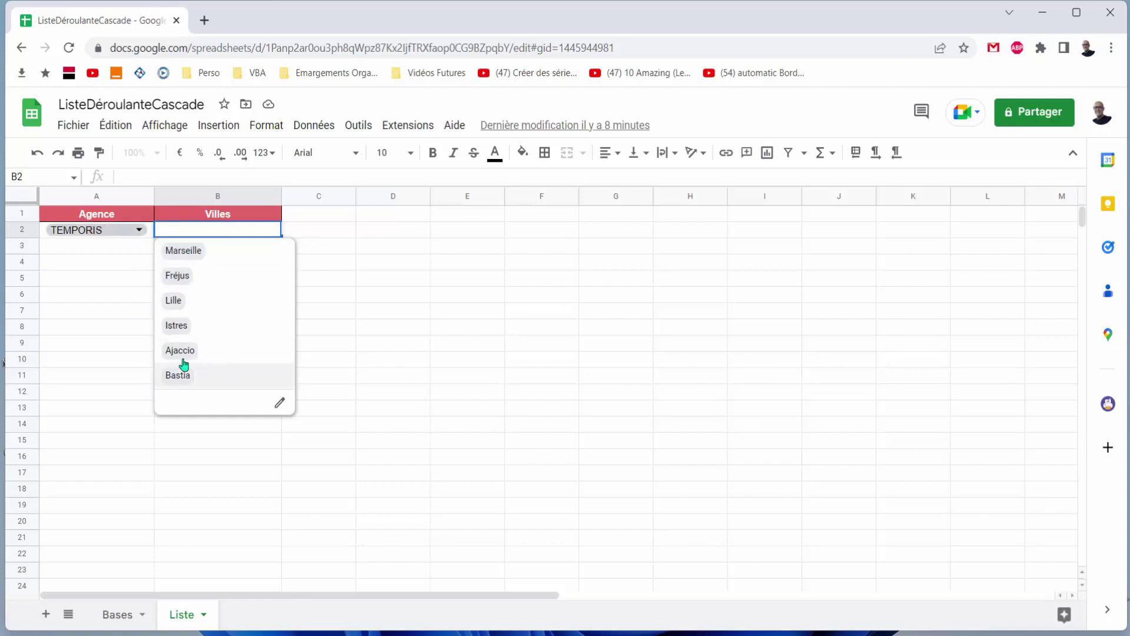
left_click(452, 379)
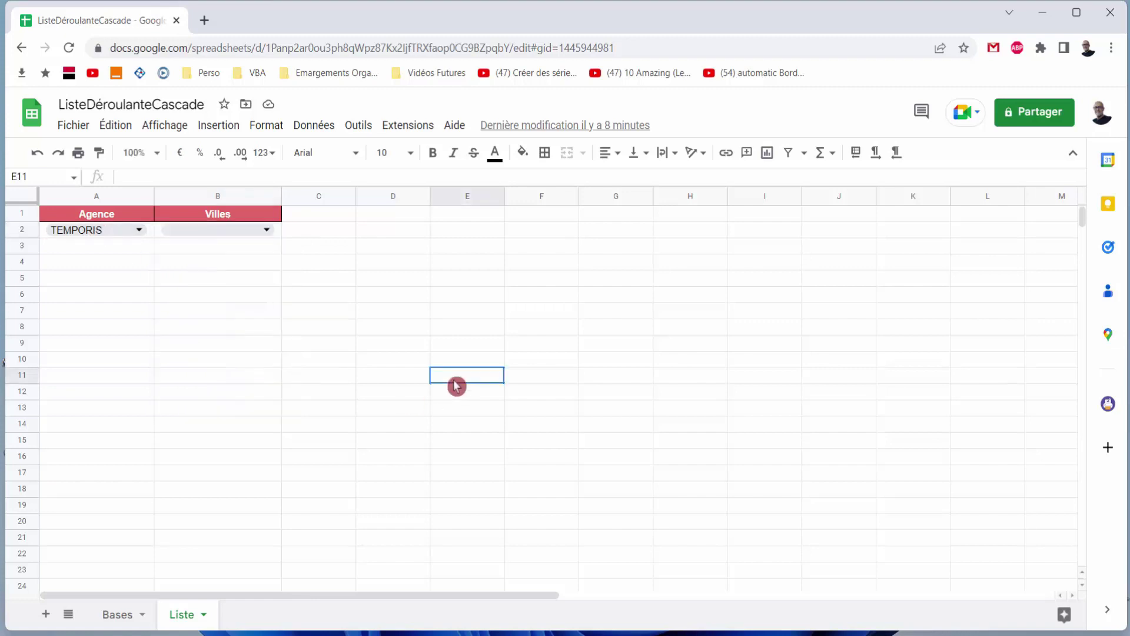
left_click(129, 616)
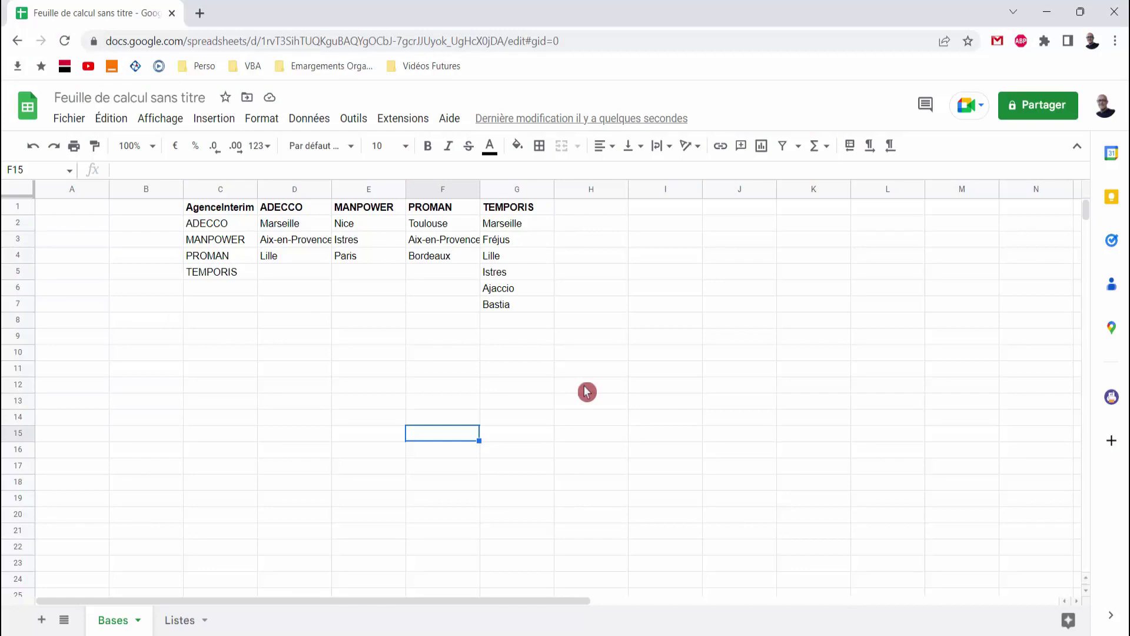
Examine the agency and city columns on the Bases sheet and the empty Agence and Villes cells on the Listes sheet
left_click(587, 389)
left_click(249, 334)
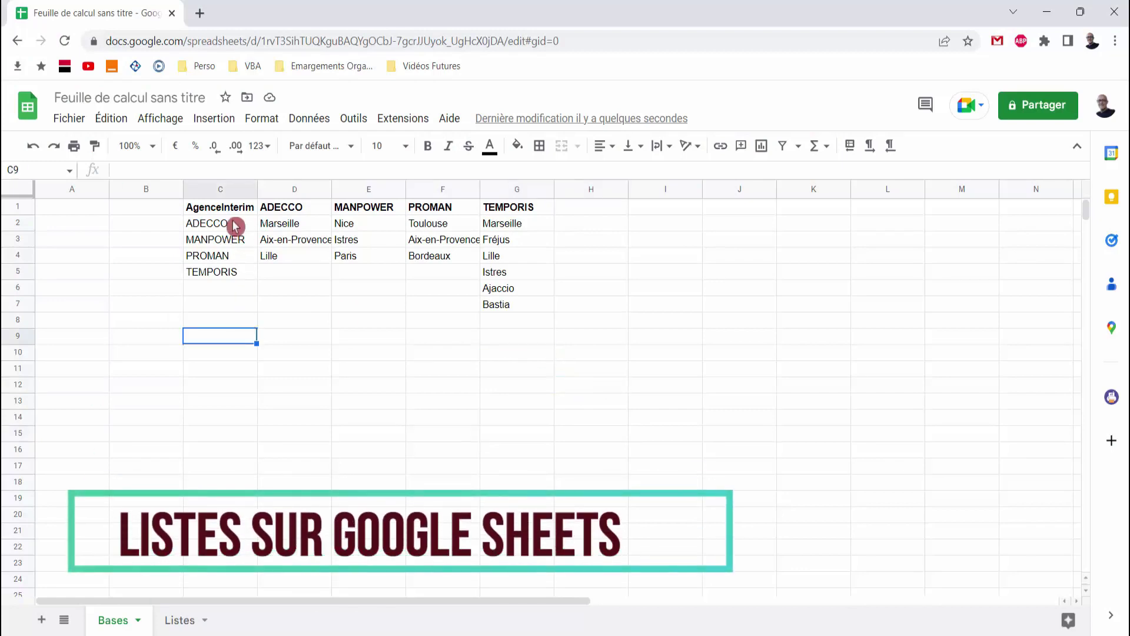
left_click(215, 206)
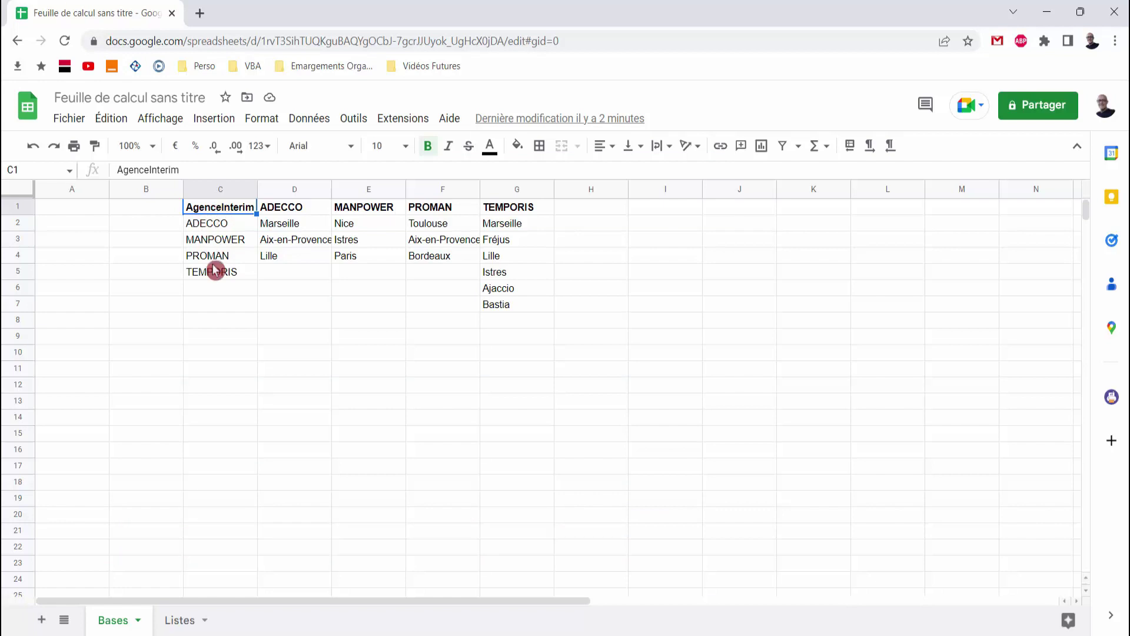
left_click(286, 209)
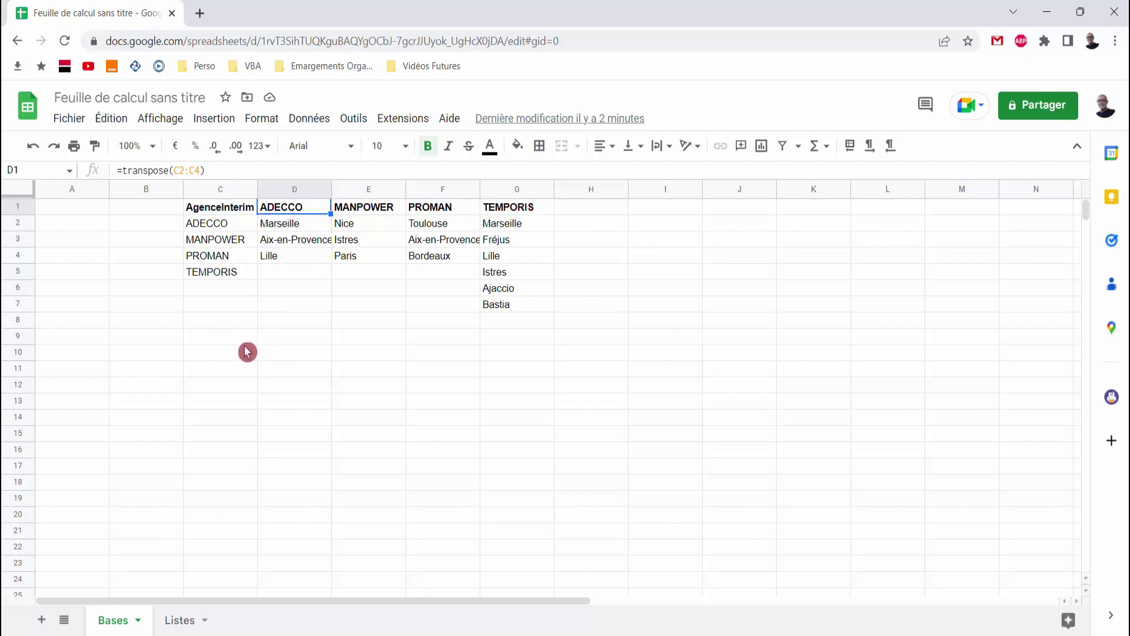
left_click(182, 623)
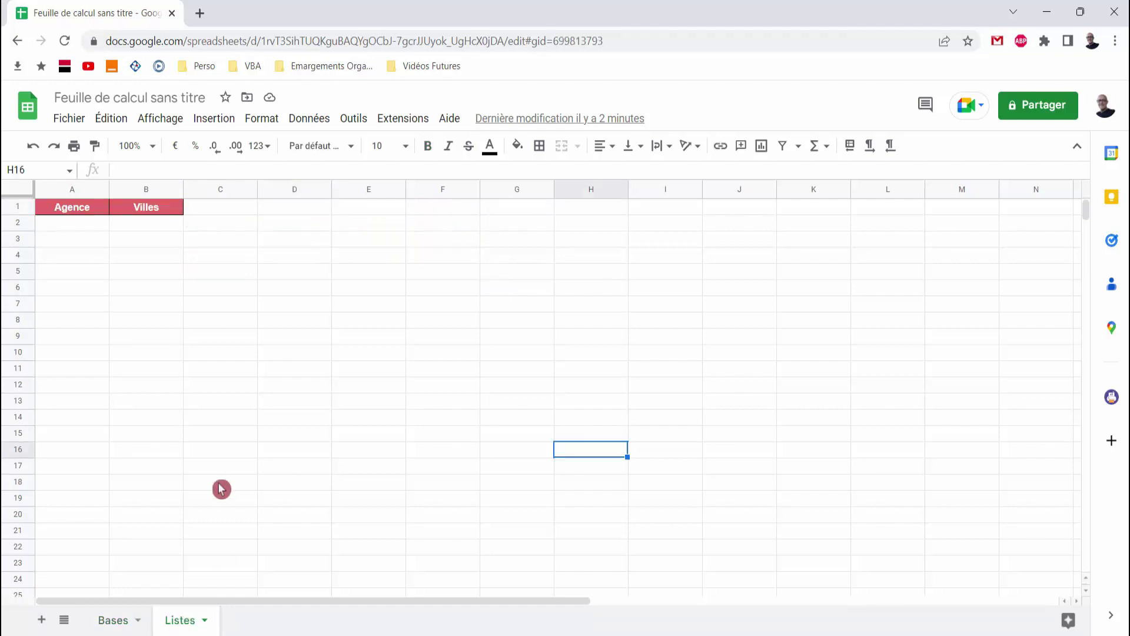
left_click(86, 225)
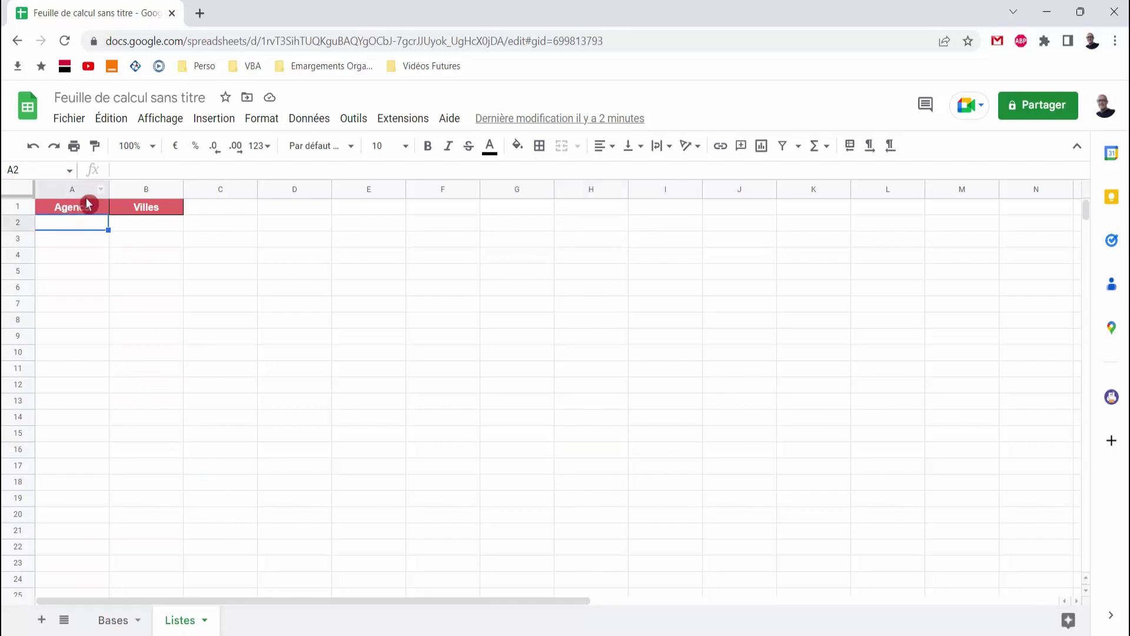
left_click(148, 226)
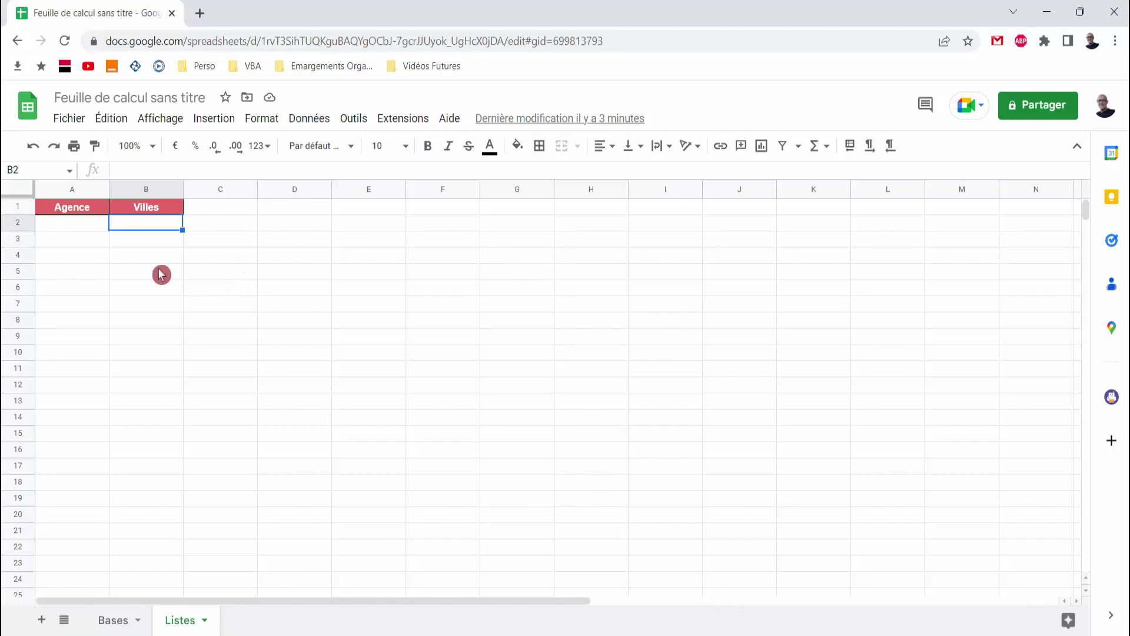
left_click(87, 226)
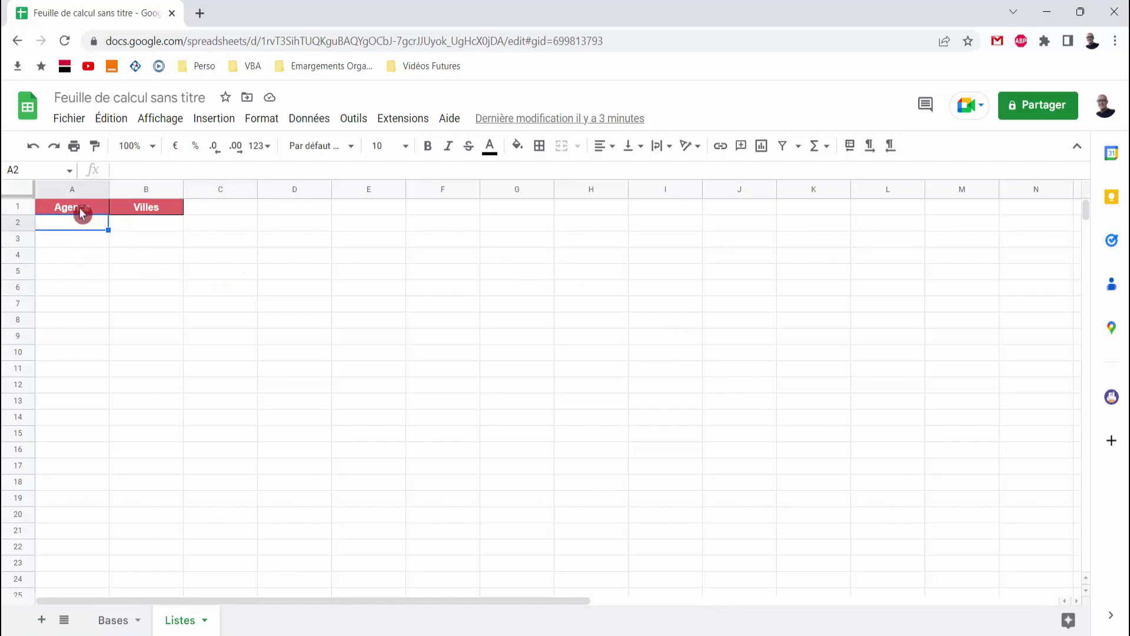
left_click(113, 619)
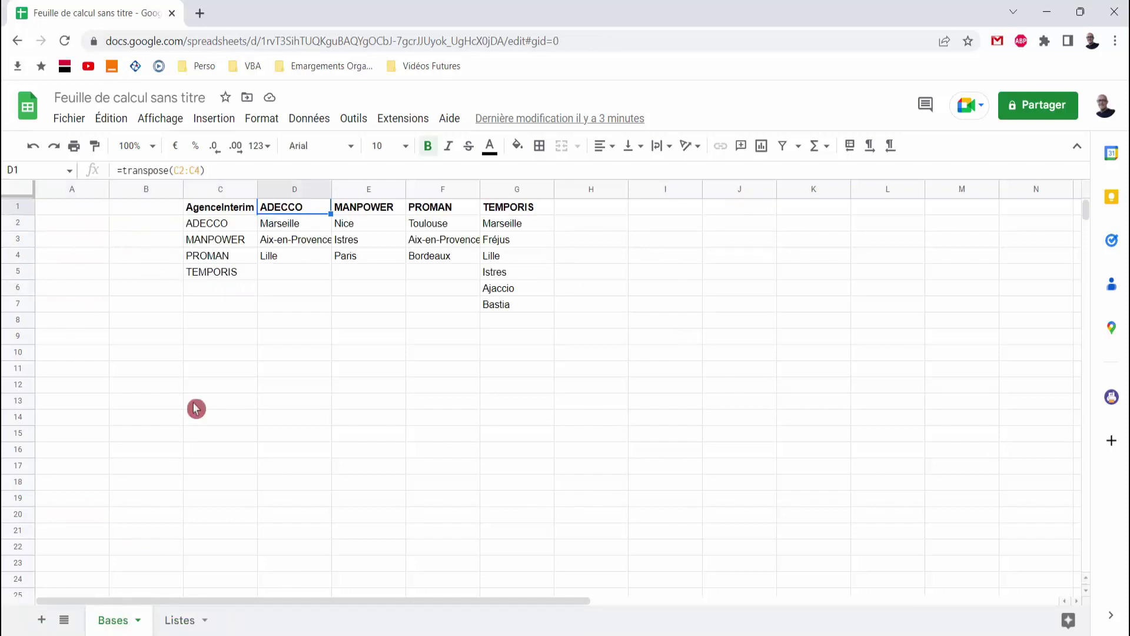
left_click(215, 354)
left_click(212, 214)
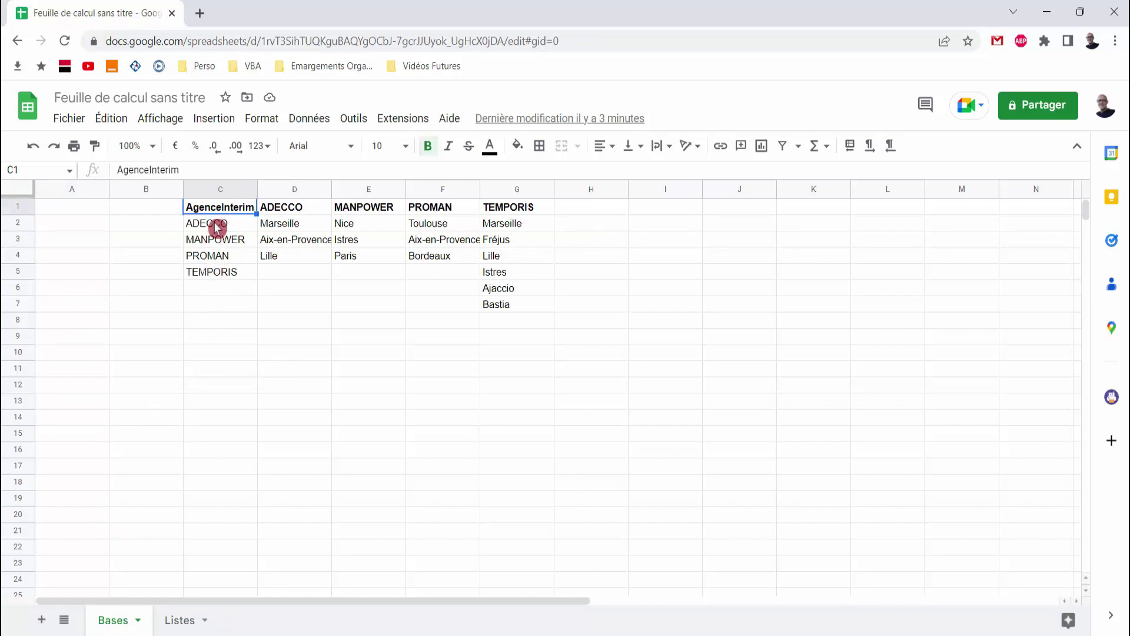
Add a data validation rule to cell A2 of the Listes sheet with the criterion Menu déroulant (depuis une plage)
left_click(179, 622)
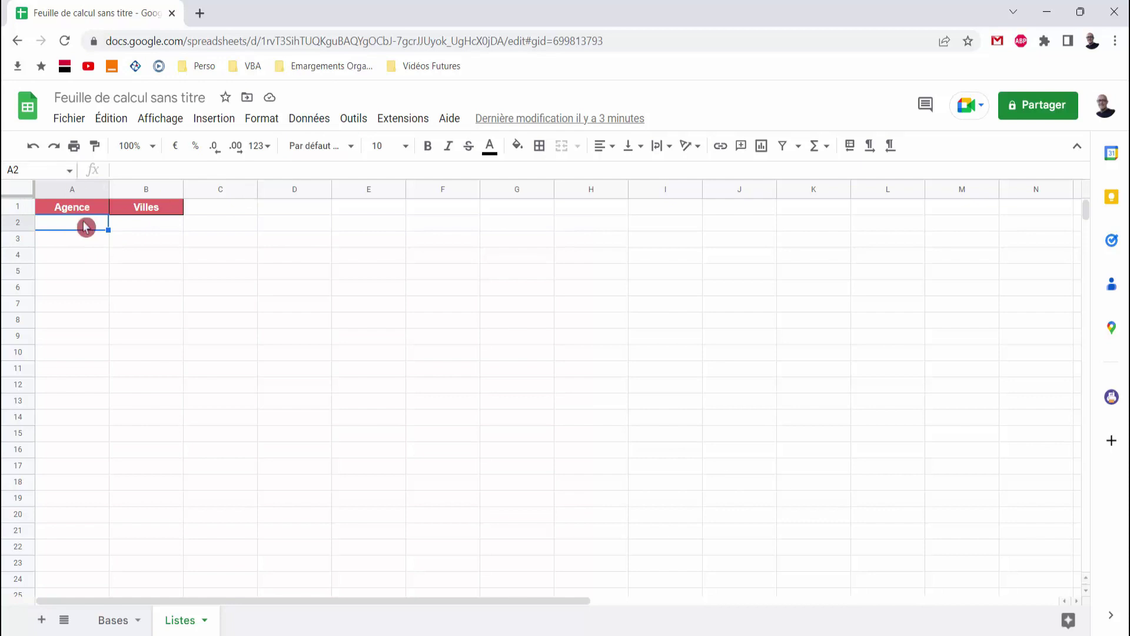
left_click(309, 118)
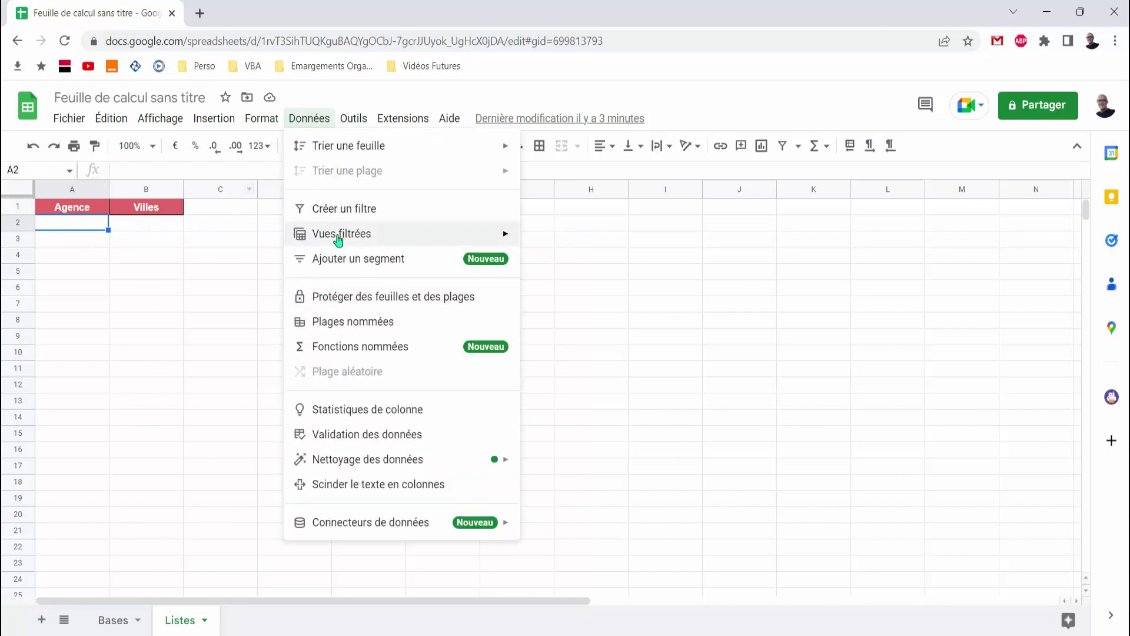
left_click(358, 436)
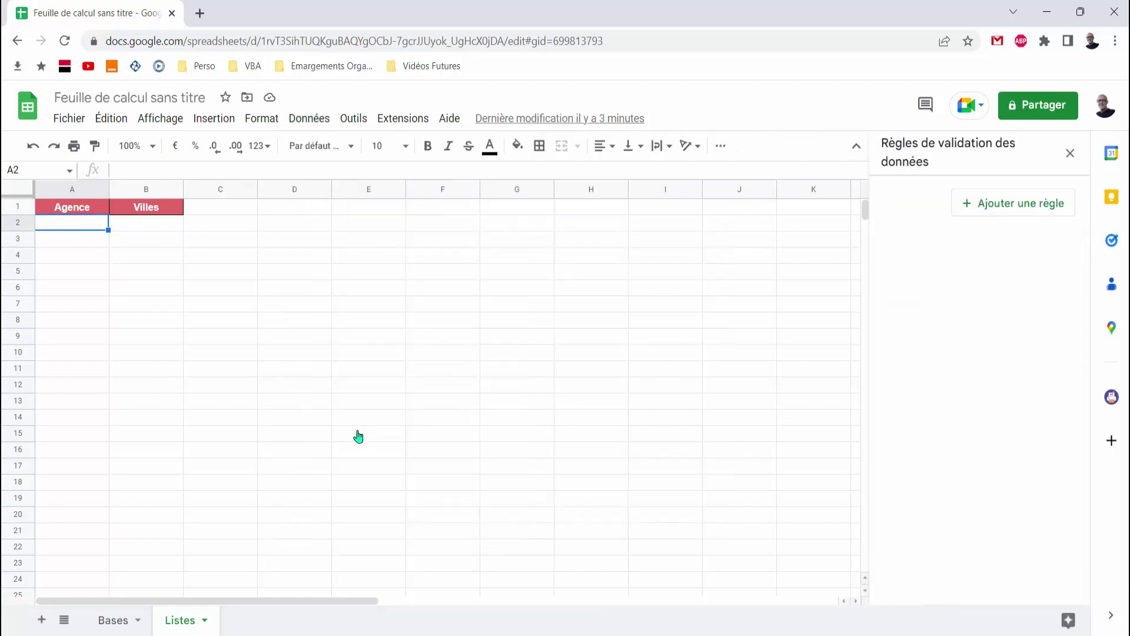
left_click(1027, 210)
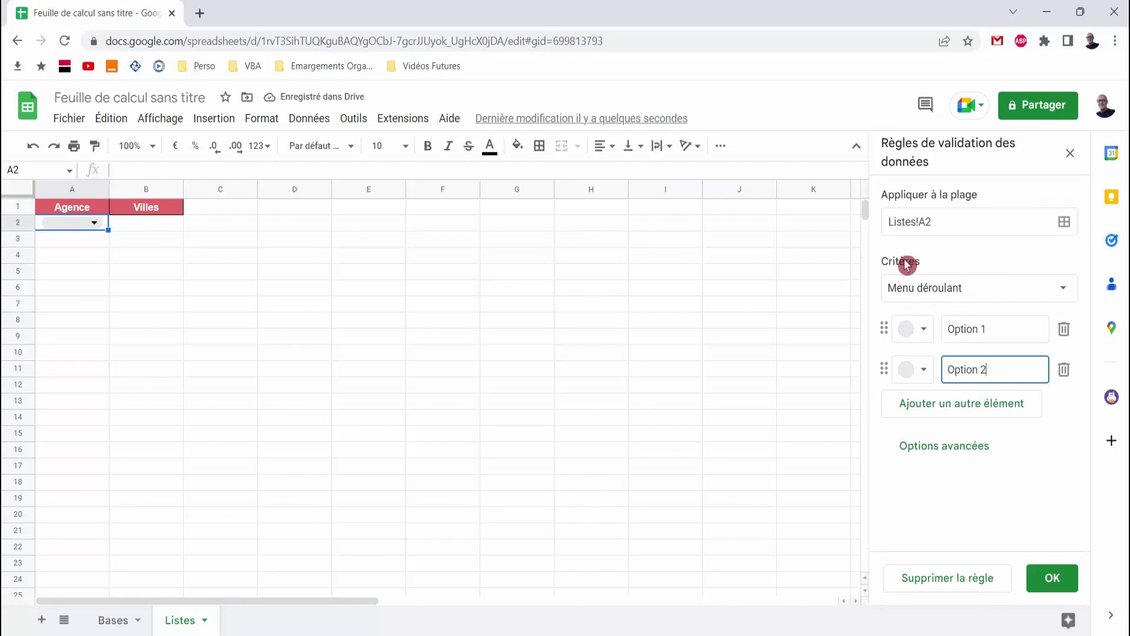
left_click(1066, 291)
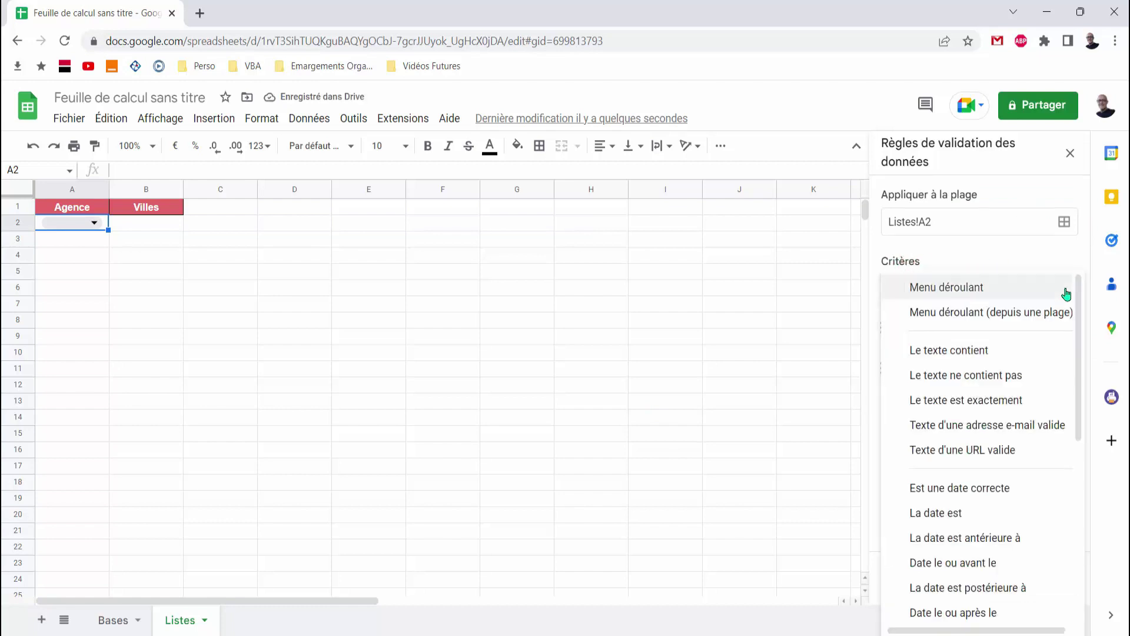
left_click(942, 313)
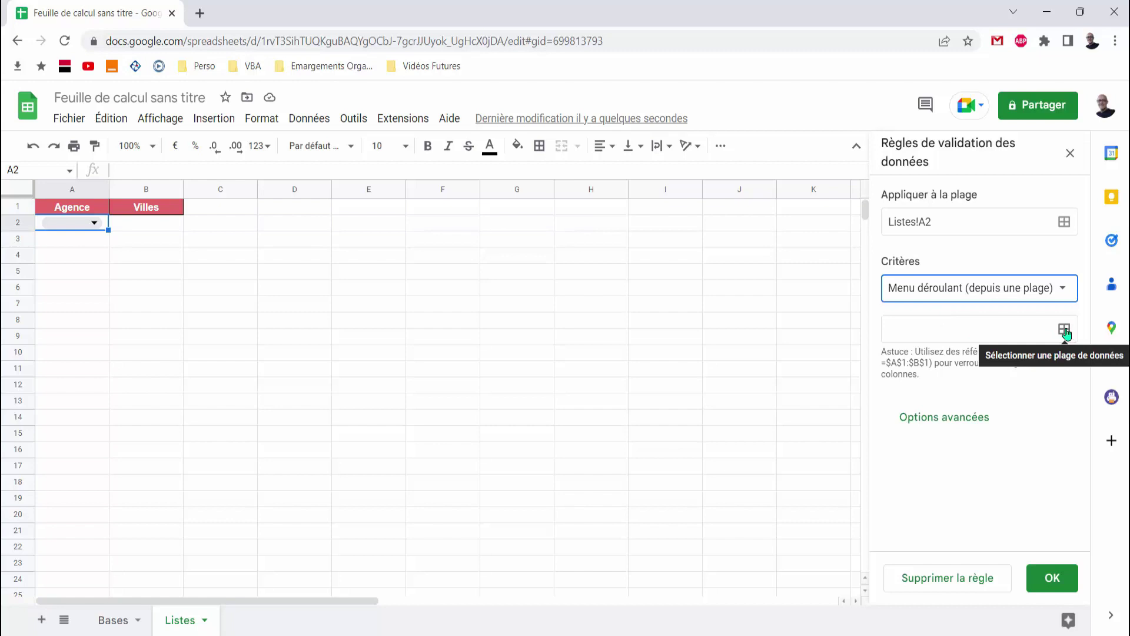
Set the rule's source range to the agency names in Bases!C2:C5 and return to the Listes sheet
left_click(1065, 331)
left_click(497, 359)
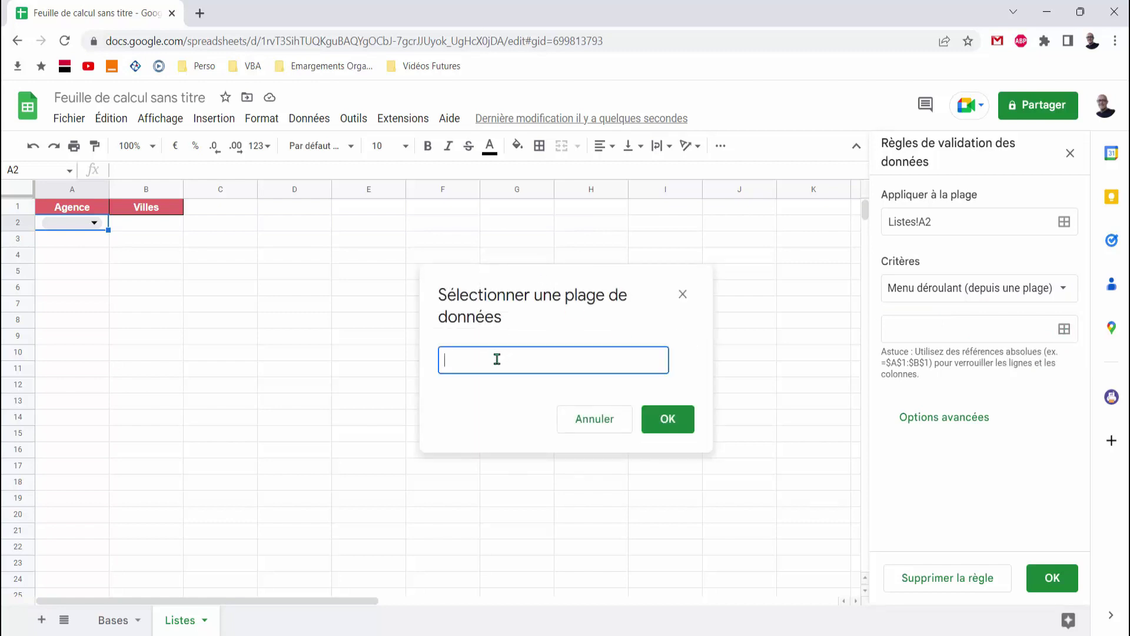
left_click(117, 622)
left_click_drag(228, 224, 232, 272)
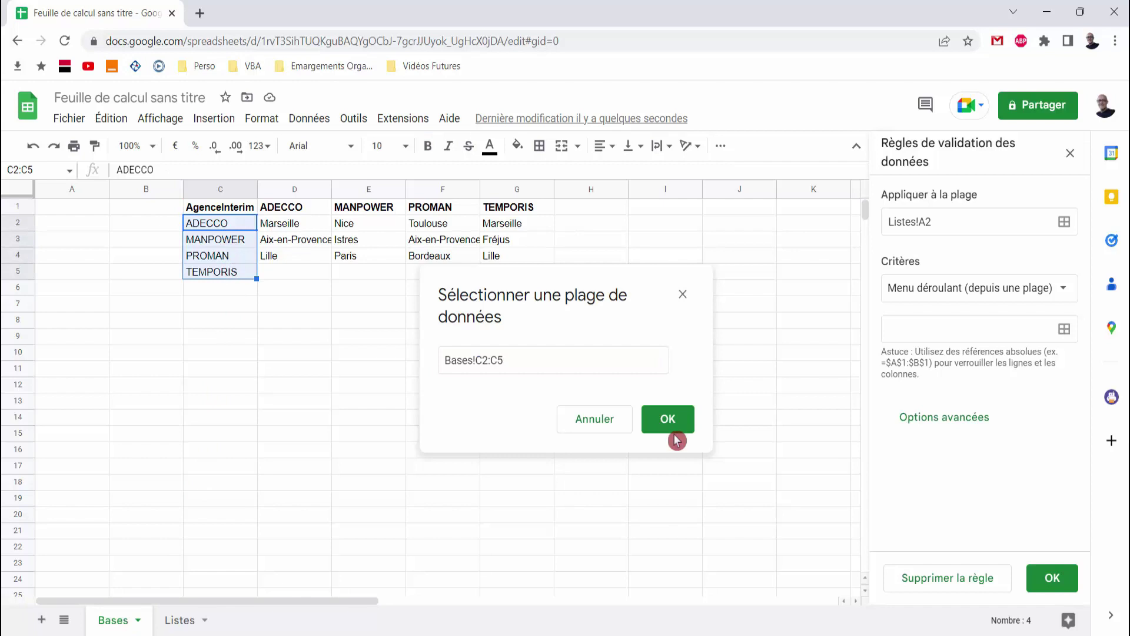
left_click(663, 418)
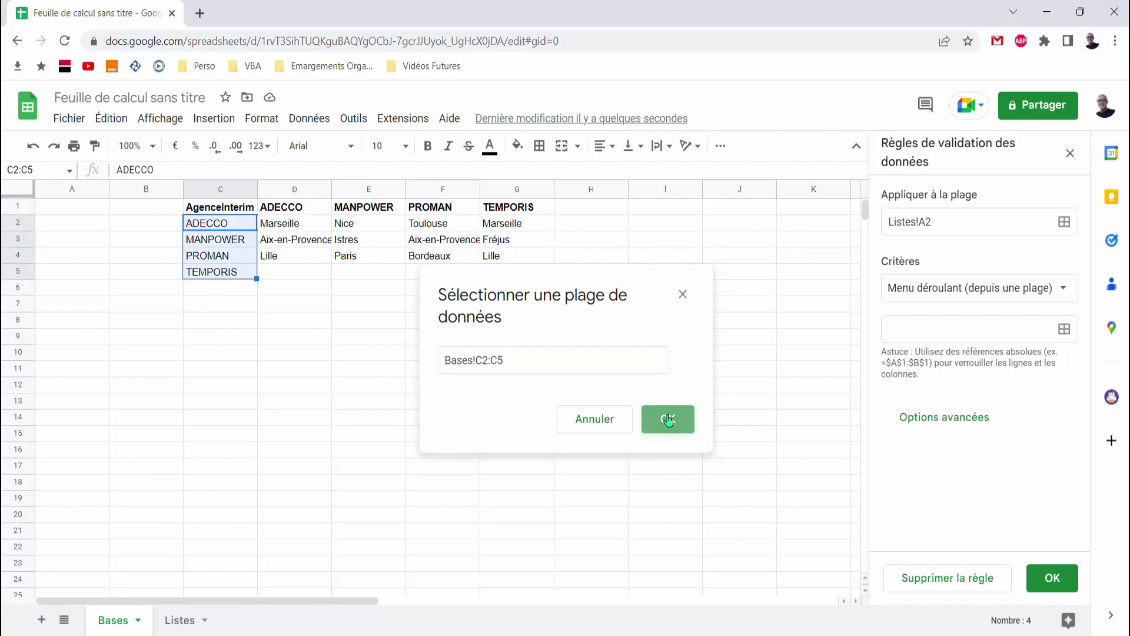
left_click(190, 621)
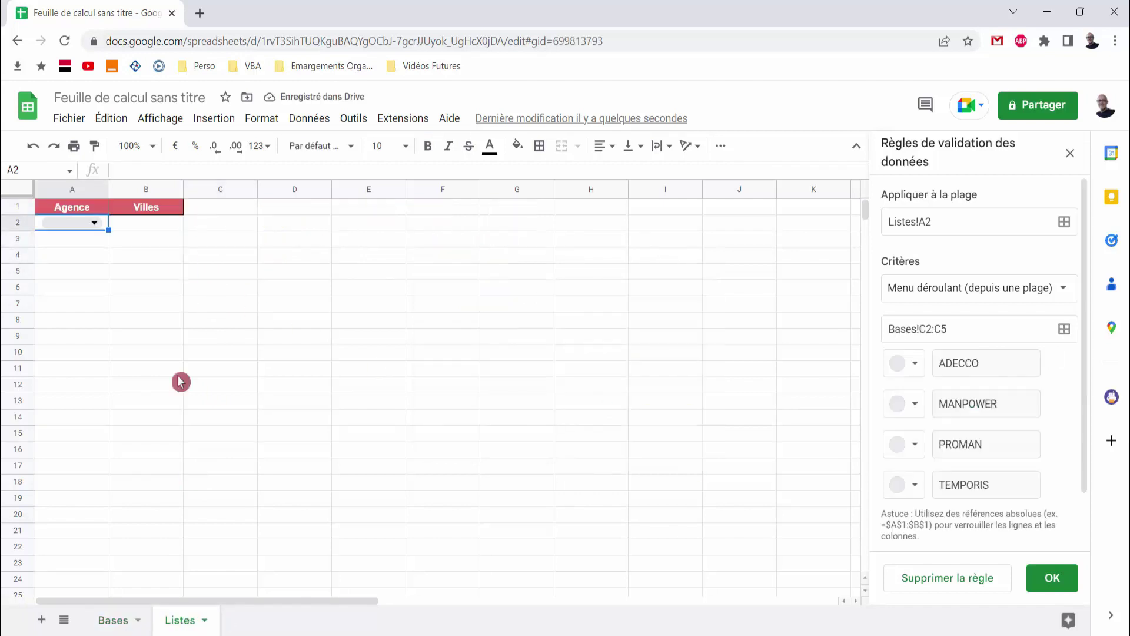
Check the agency choices offered by the drop-down list in cell A2 without choosing one
left_click(96, 226)
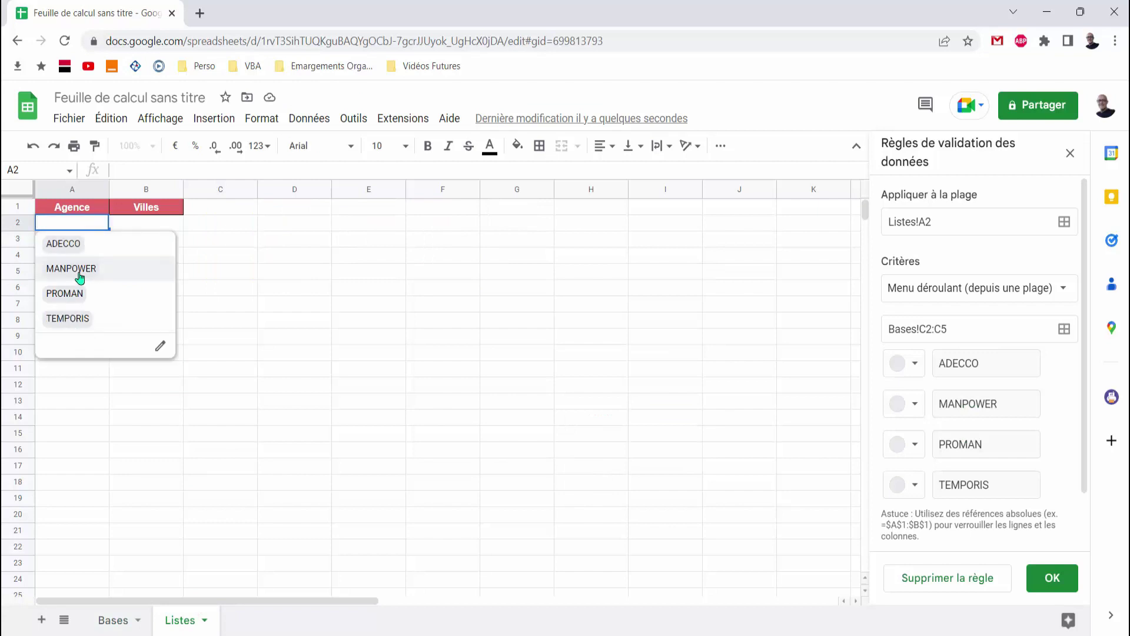
left_click(291, 296)
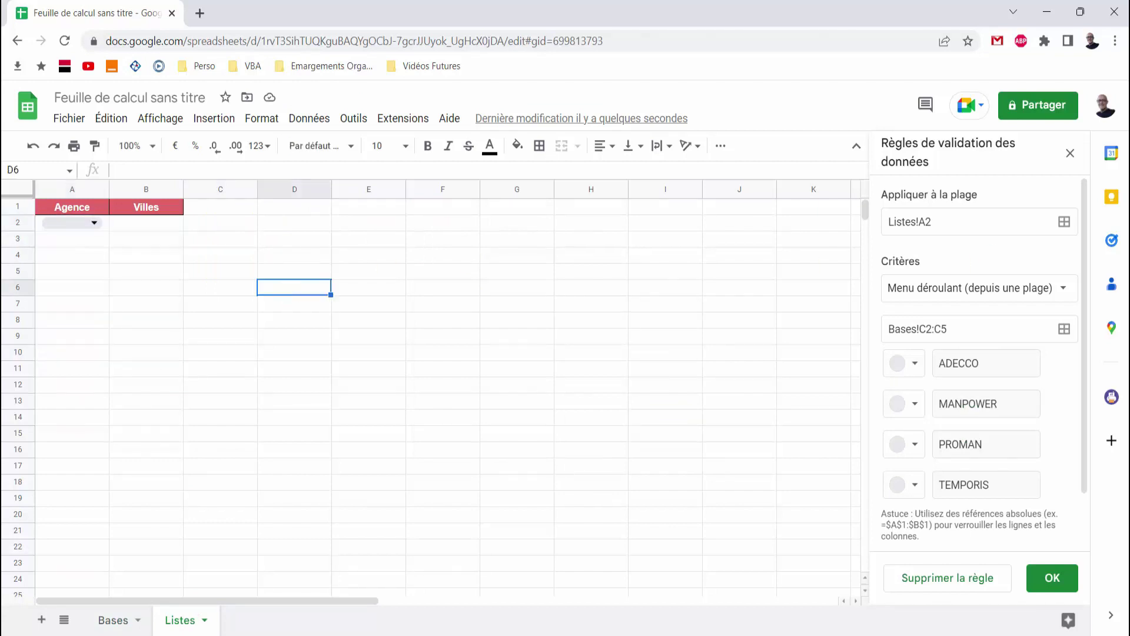
left_click(94, 226)
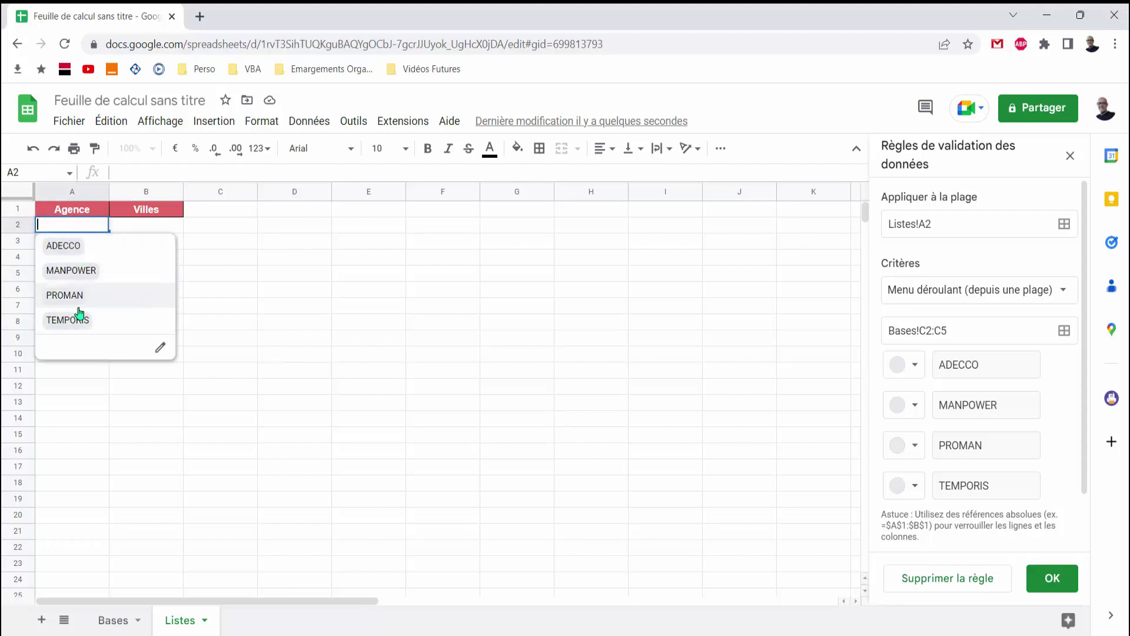
left_click(107, 419)
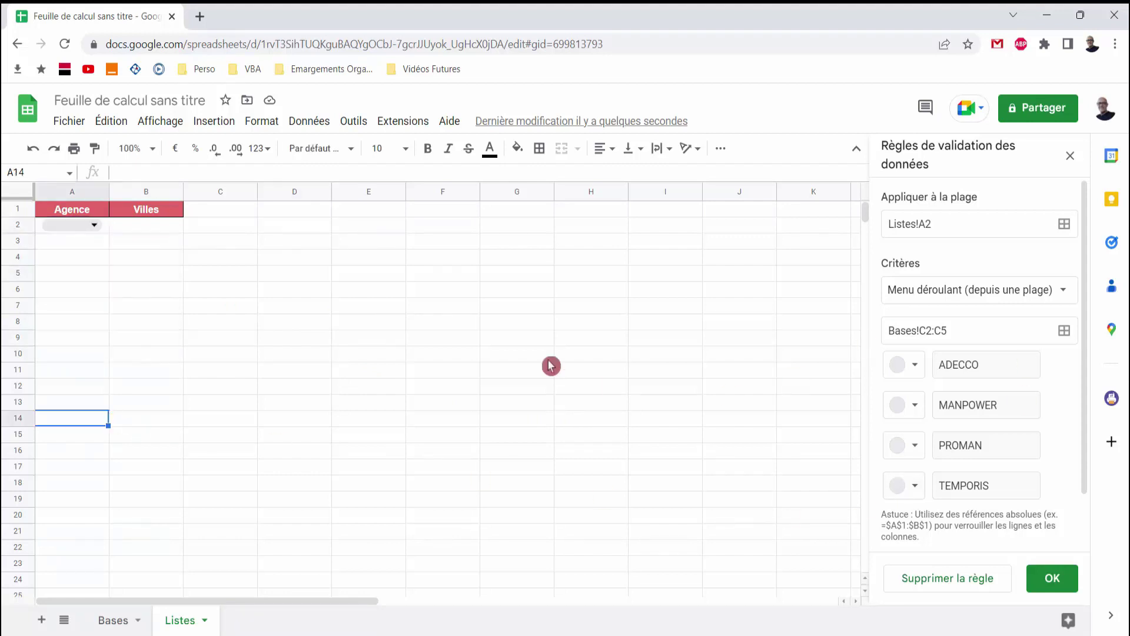
Look at the agency list on the Bases sheet and delete the data validation rule from cell A2 of Listes
left_click(121, 623)
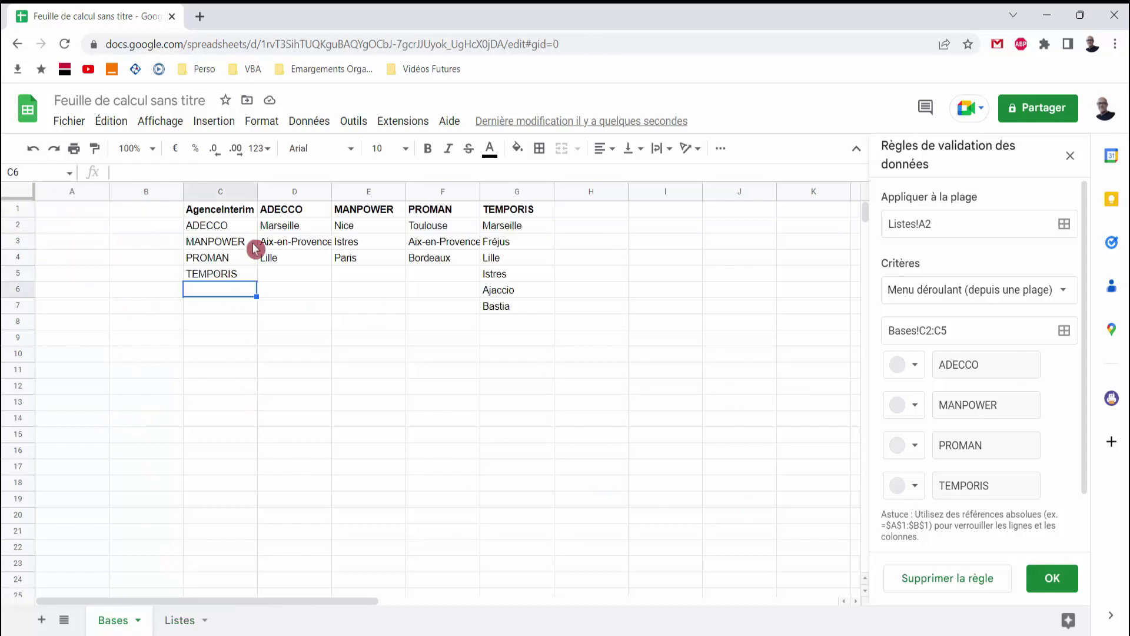
left_click(180, 621)
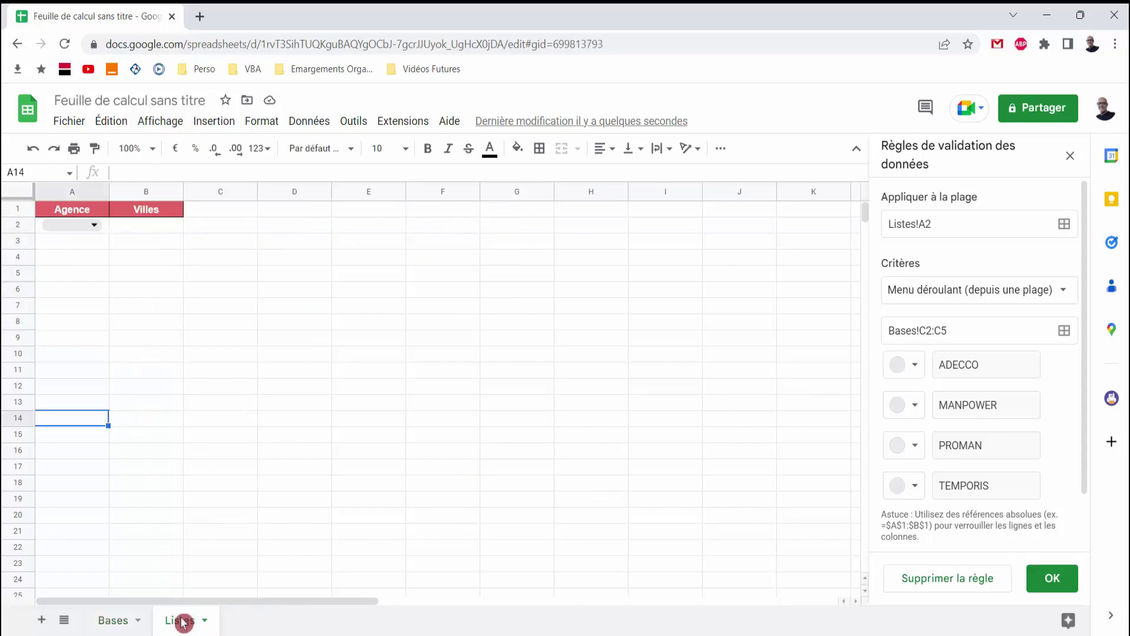
left_click(937, 582)
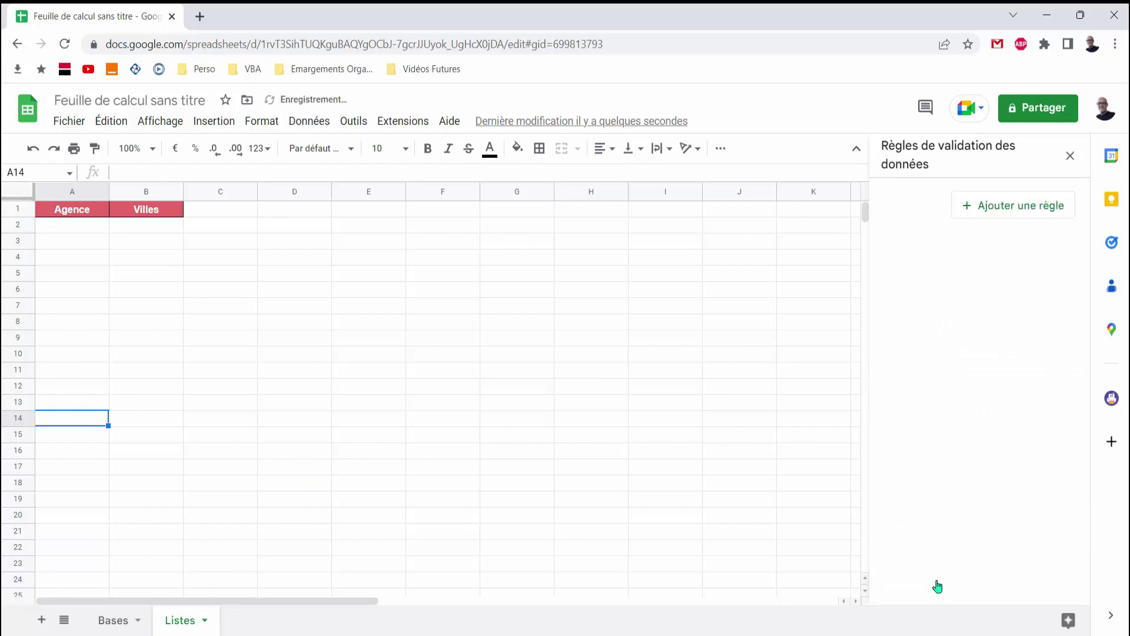
Add a data validation rule to cell A2 with the criterion Menu déroulant (depuis une plage)
left_click(82, 228)
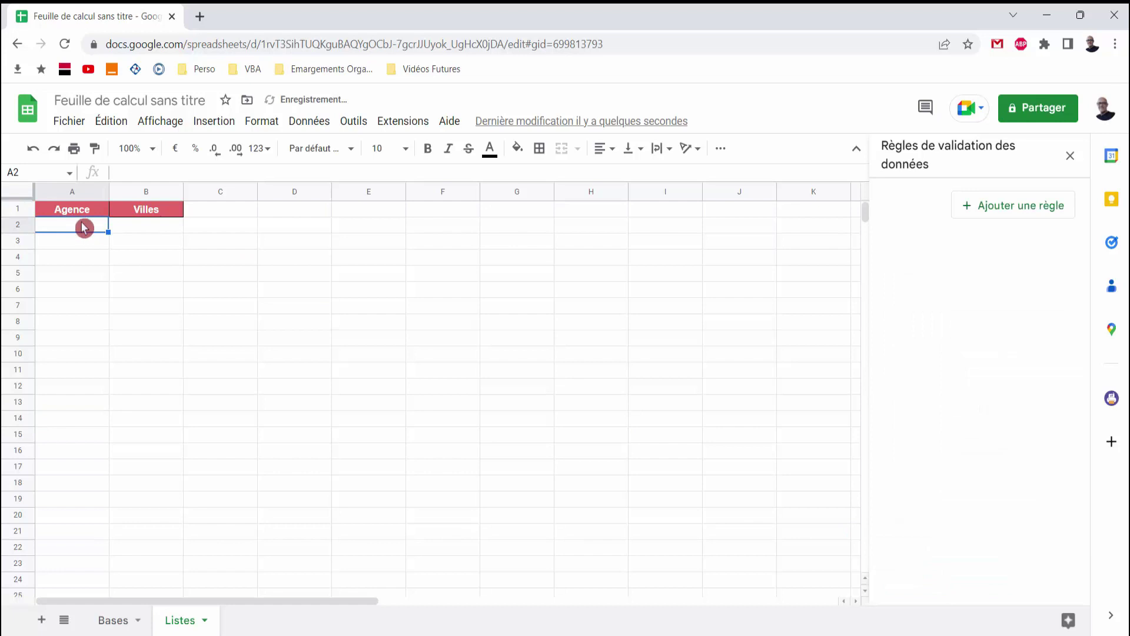
left_click(1032, 210)
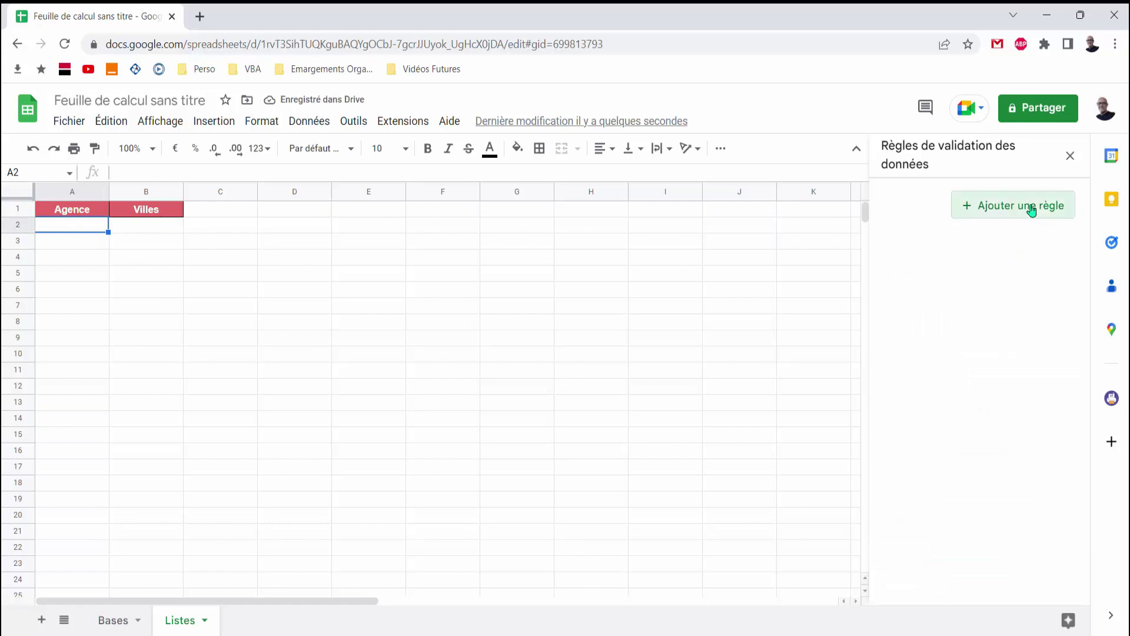
left_click(1068, 293)
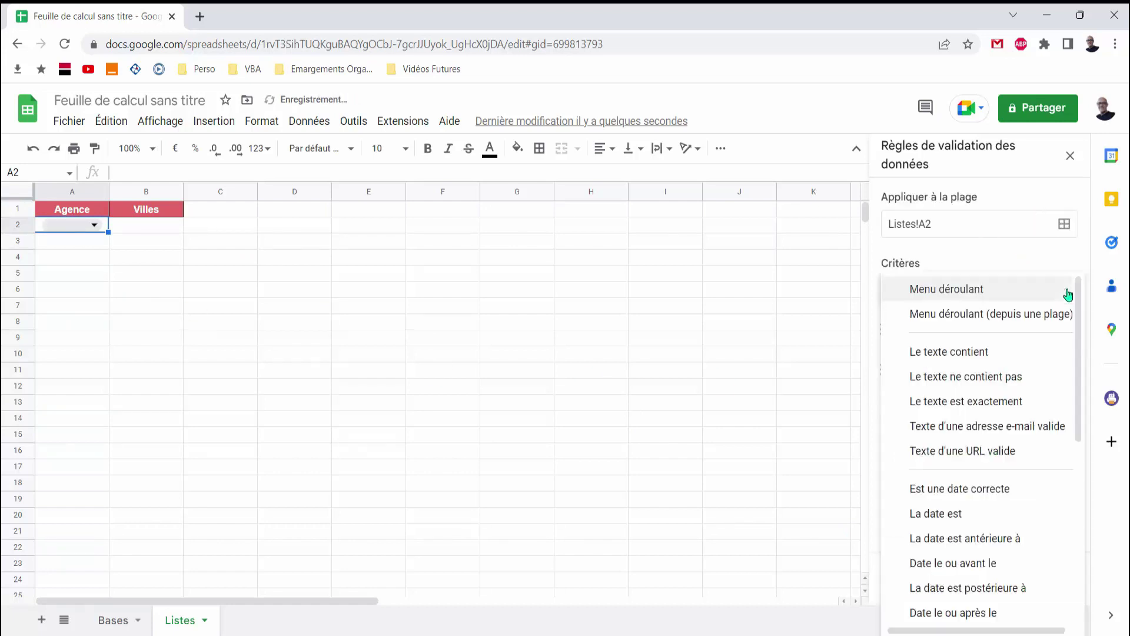
left_click(976, 315)
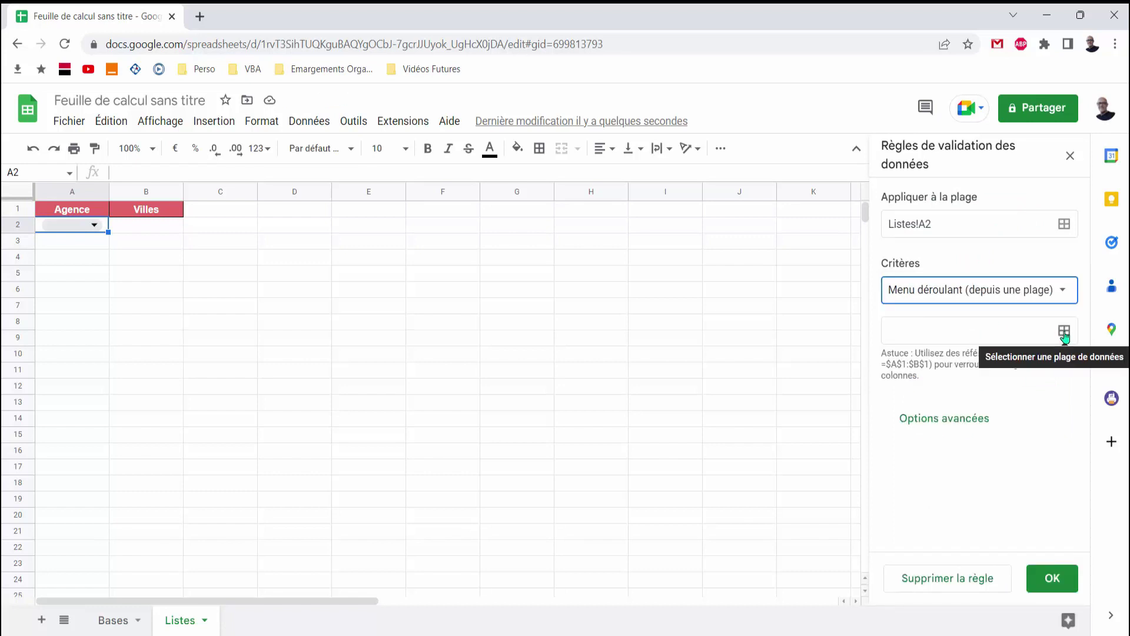
Set the rule's source range to the whole agency column, Bases!C:C
left_click(1063, 331)
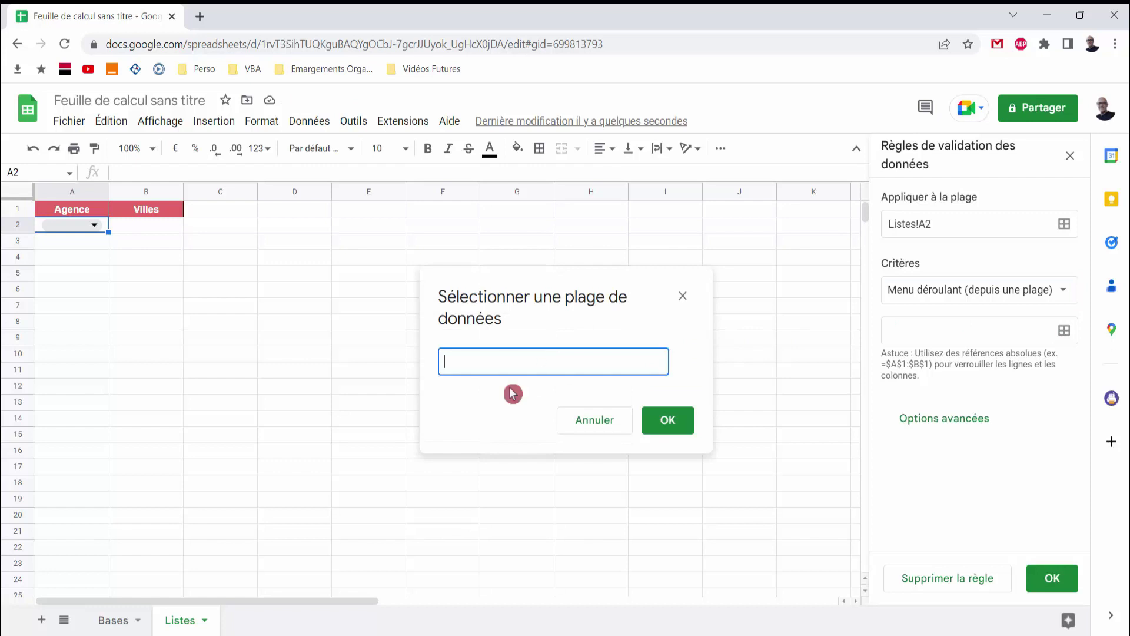
left_click(115, 620)
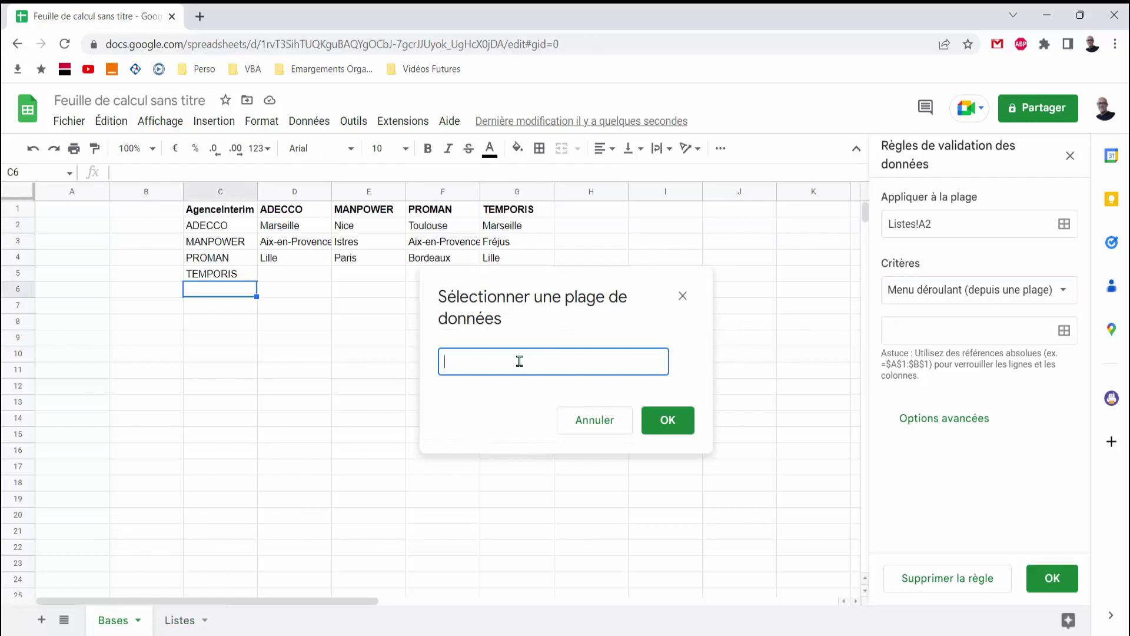
left_click(225, 192)
left_click(669, 421)
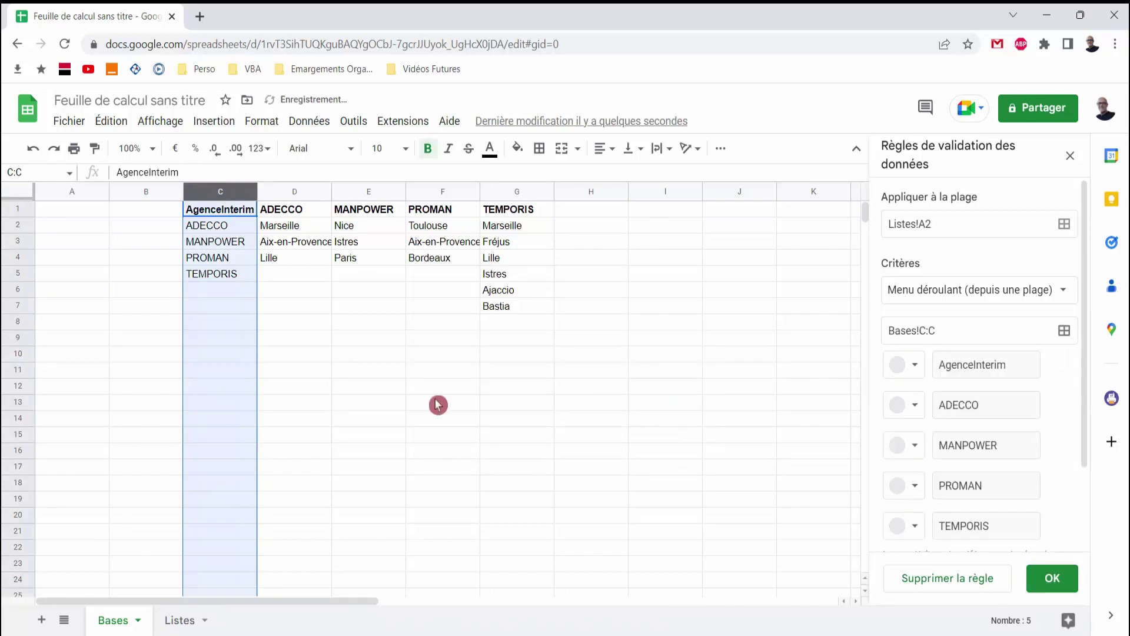
Return to the Listes sheet and inspect the choices in A2's drop-down list without picking one
left_click(180, 619)
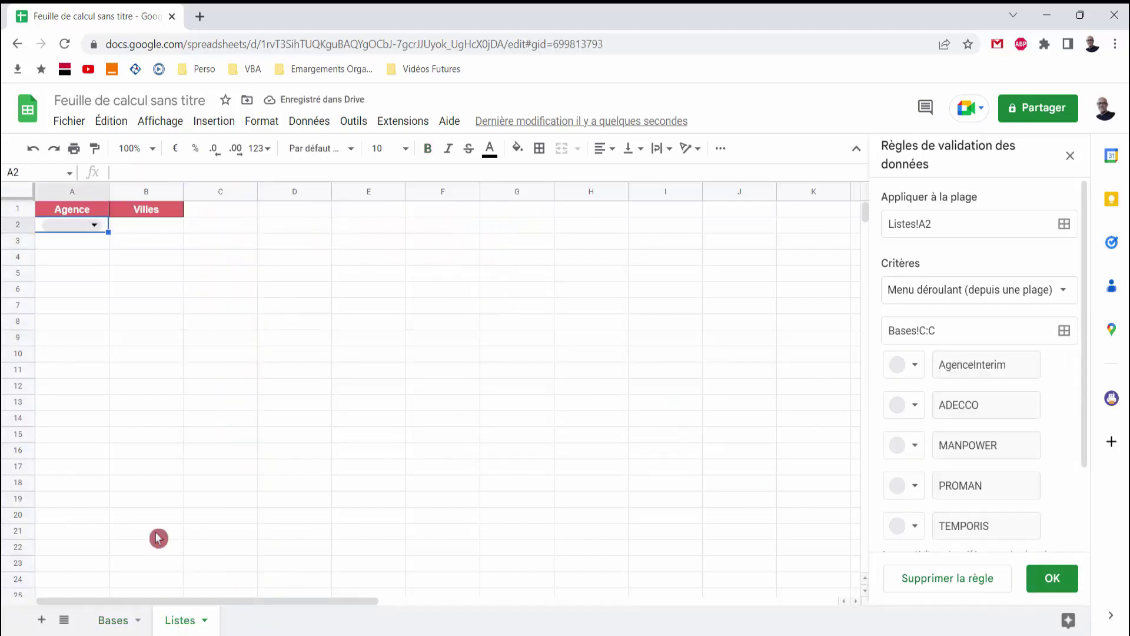
left_click(94, 227)
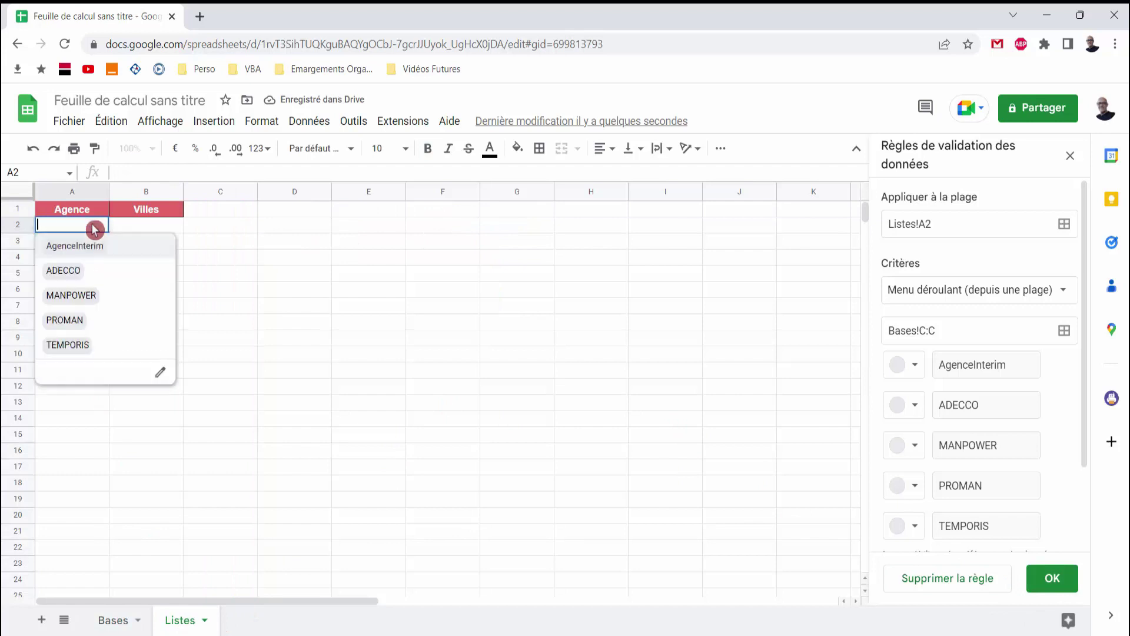
left_click(104, 430)
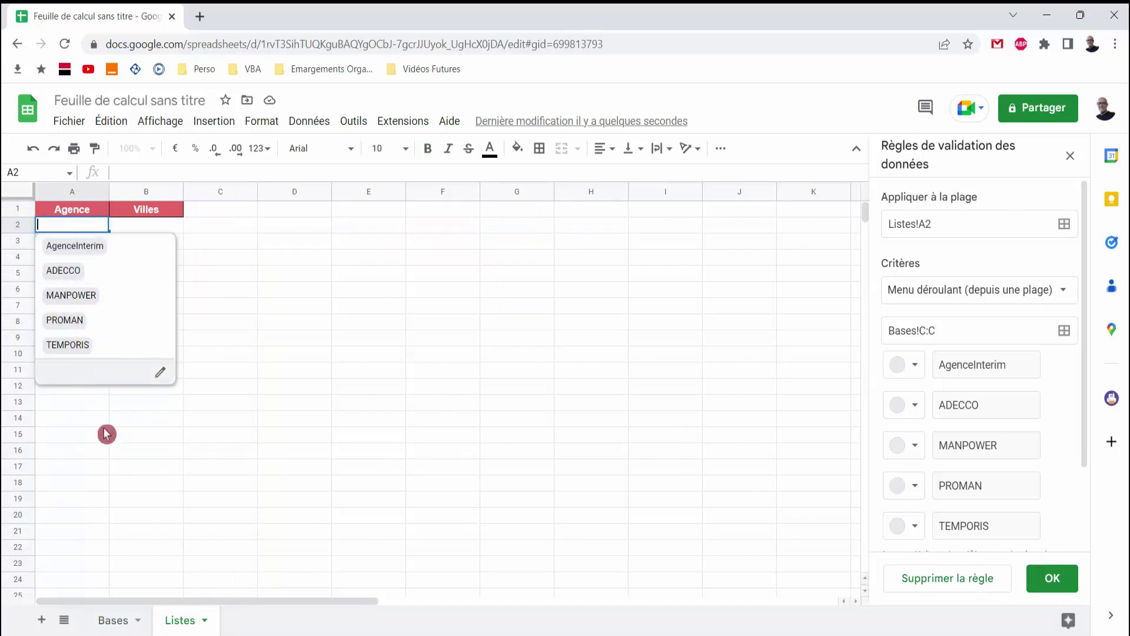
Enter the test agency XXXX in cell C6 of the Bases sheet, below TEMPORIS
left_click(111, 619)
left_click(212, 279)
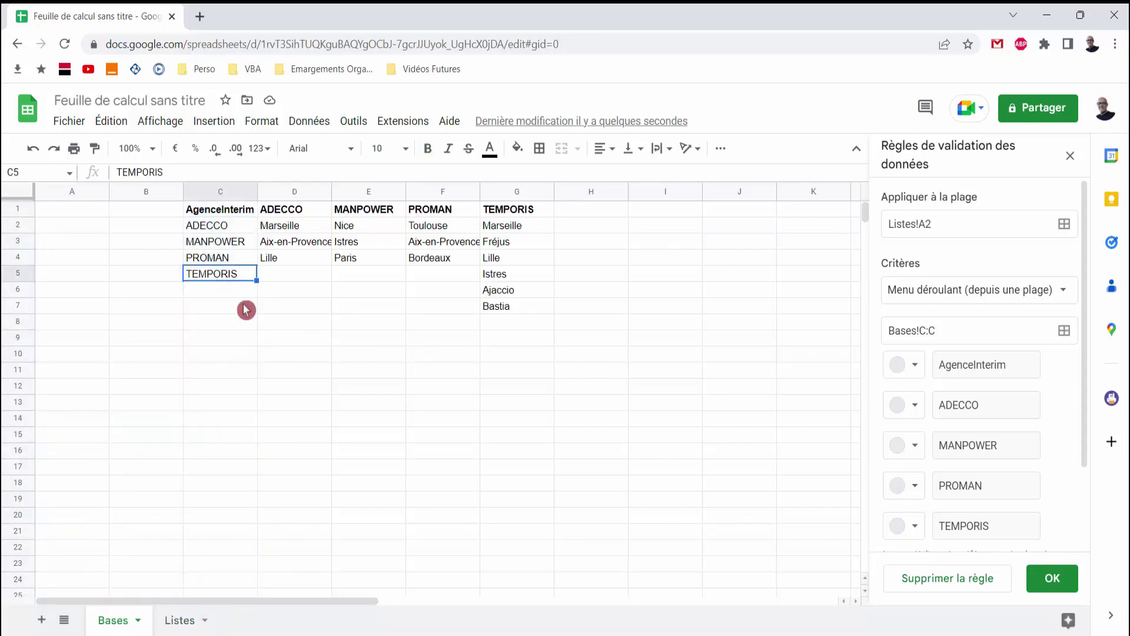
left_click(239, 290)
type("XXXX")
key("Return")
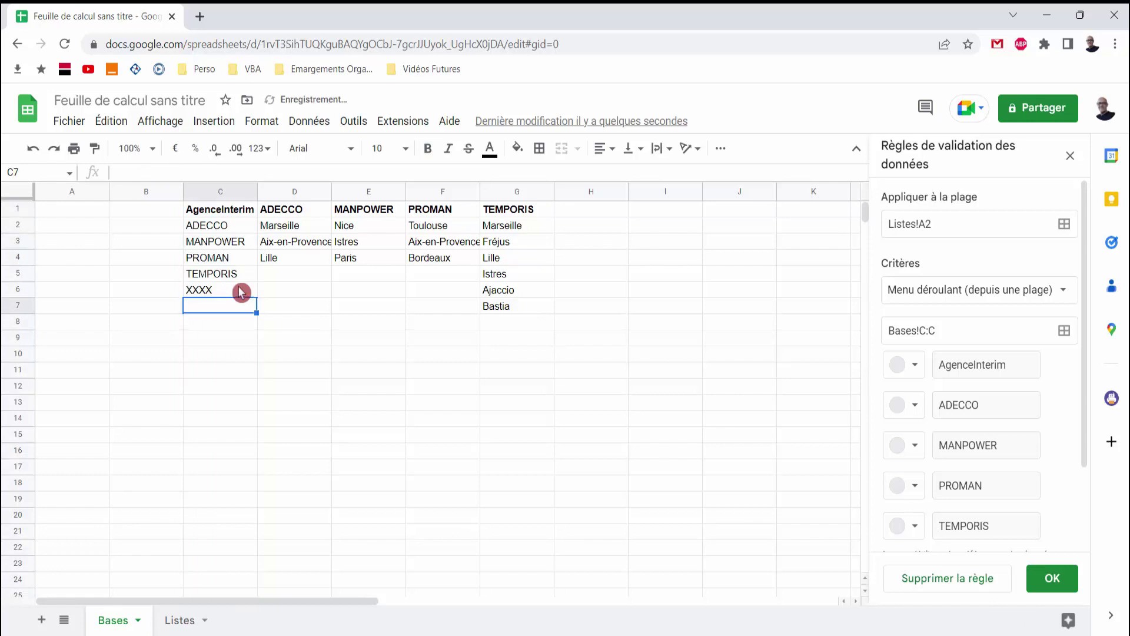
Go back to Listes and check whether A2's drop-down list offers the test agency XXXX
left_click(181, 621)
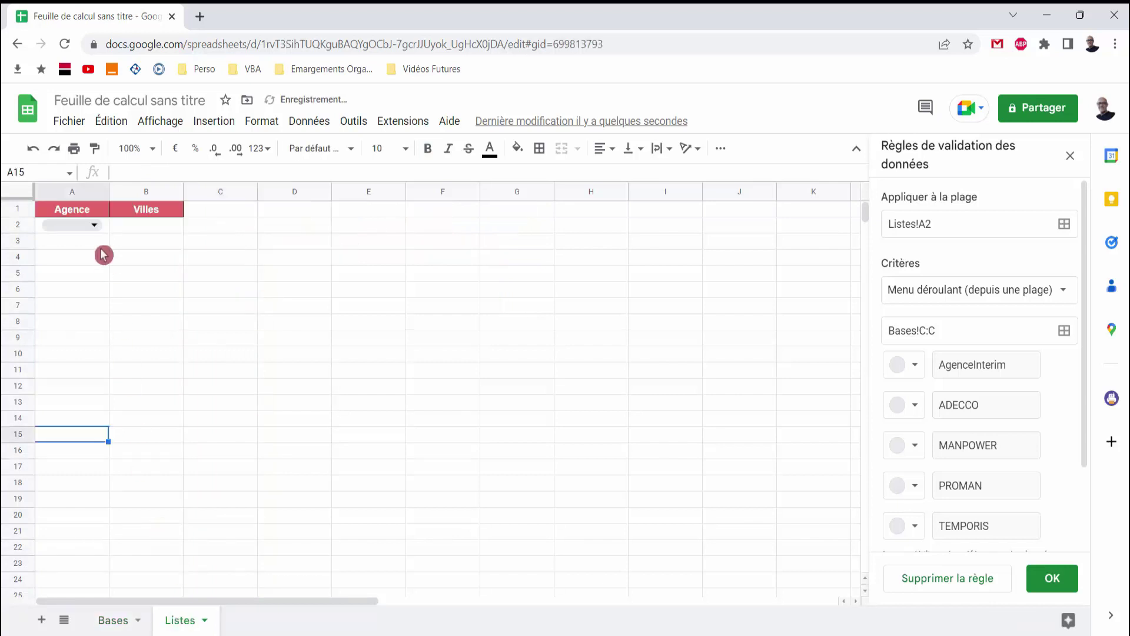
left_click(96, 229)
left_click(247, 403)
left_click(96, 227)
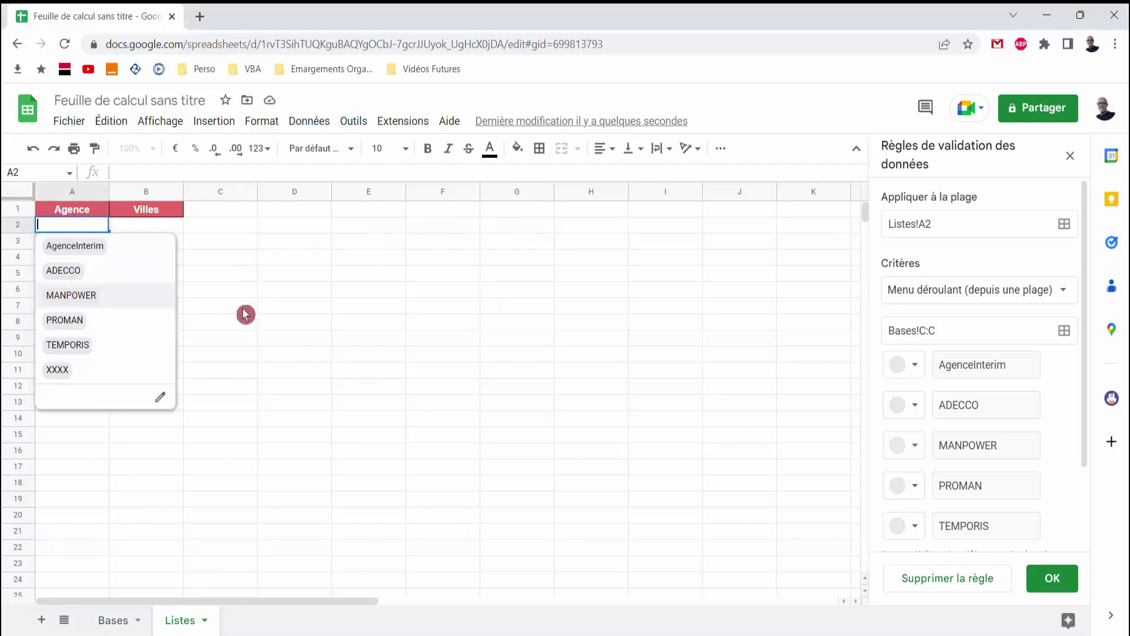
left_click(263, 309)
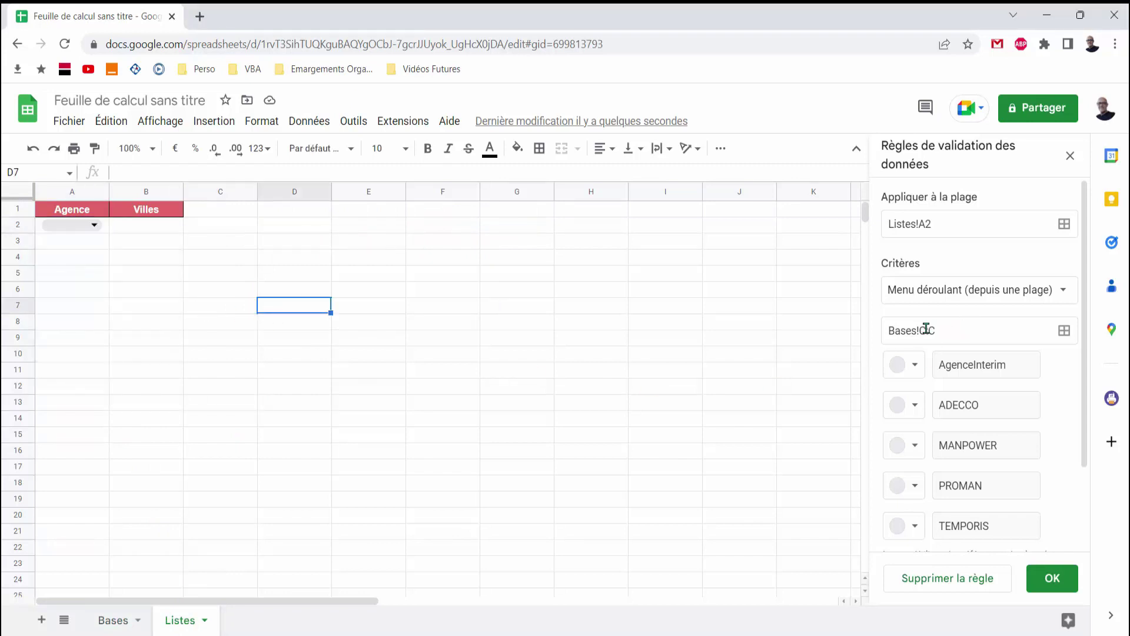
Compare the rule with the agency column on Bases, then set its source range to Bases!C2:C so the header is excluded
left_click(114, 621)
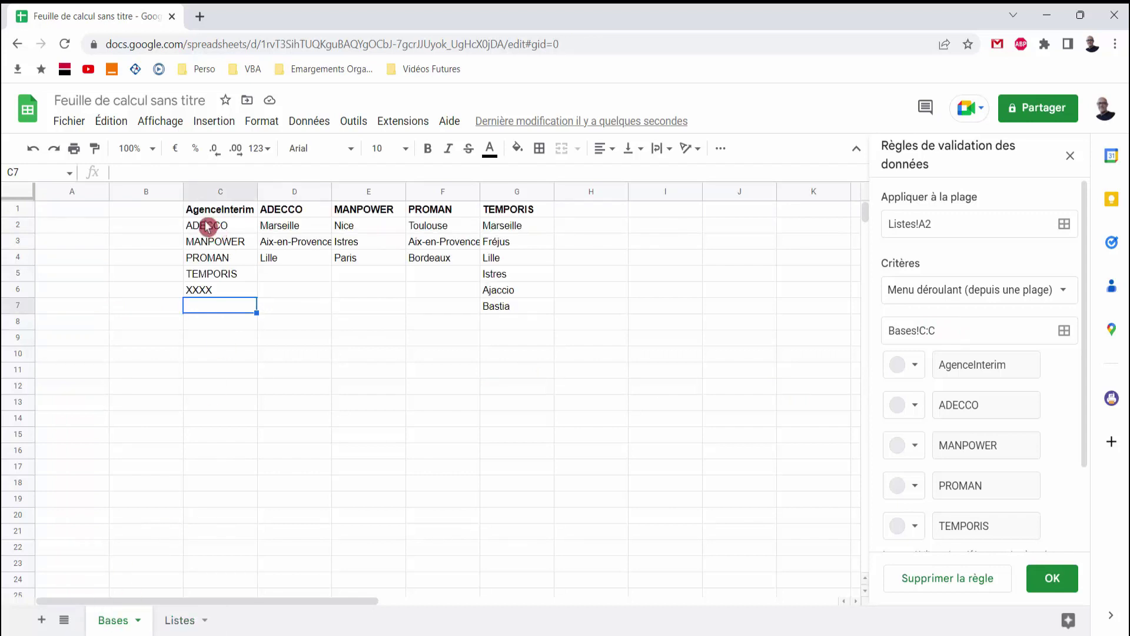
left_click(198, 621)
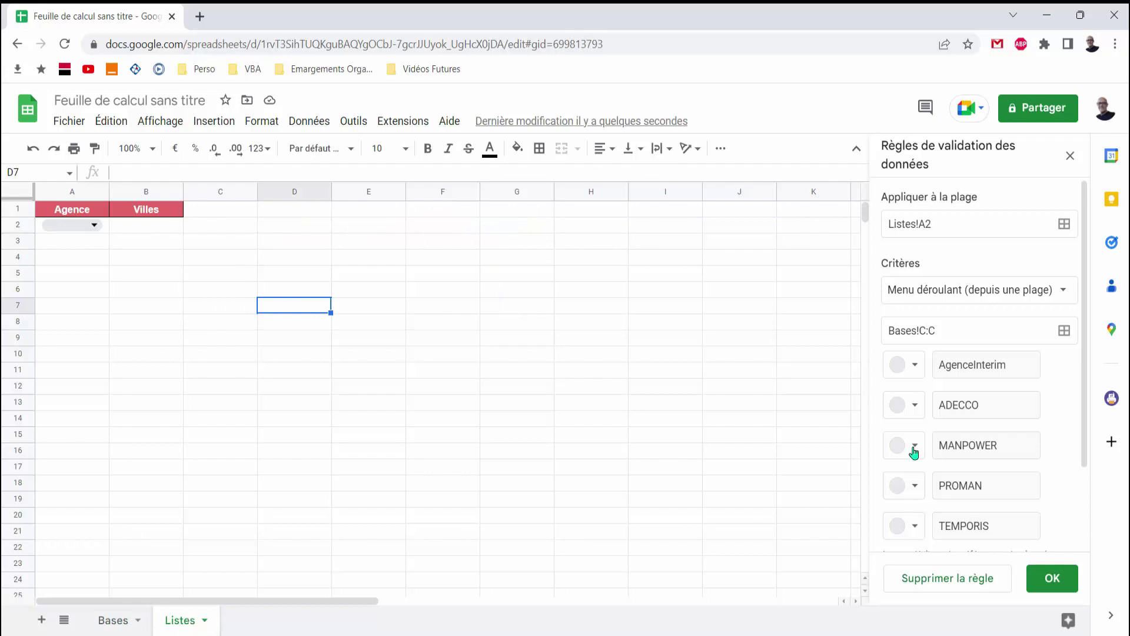
left_click(925, 332)
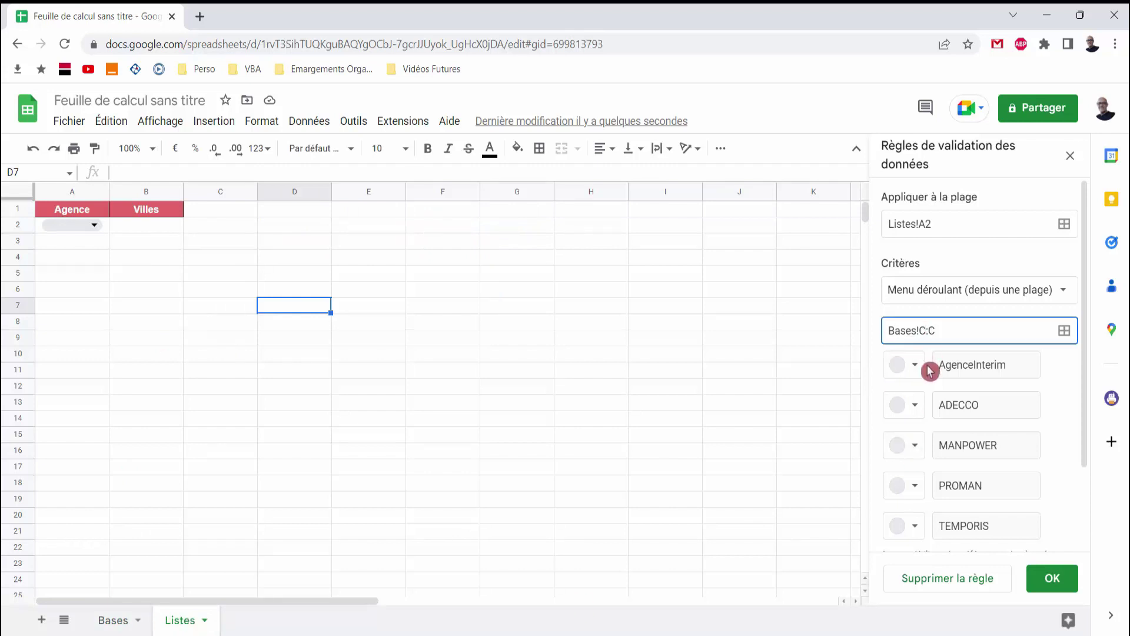
type("2")
left_click(1045, 578)
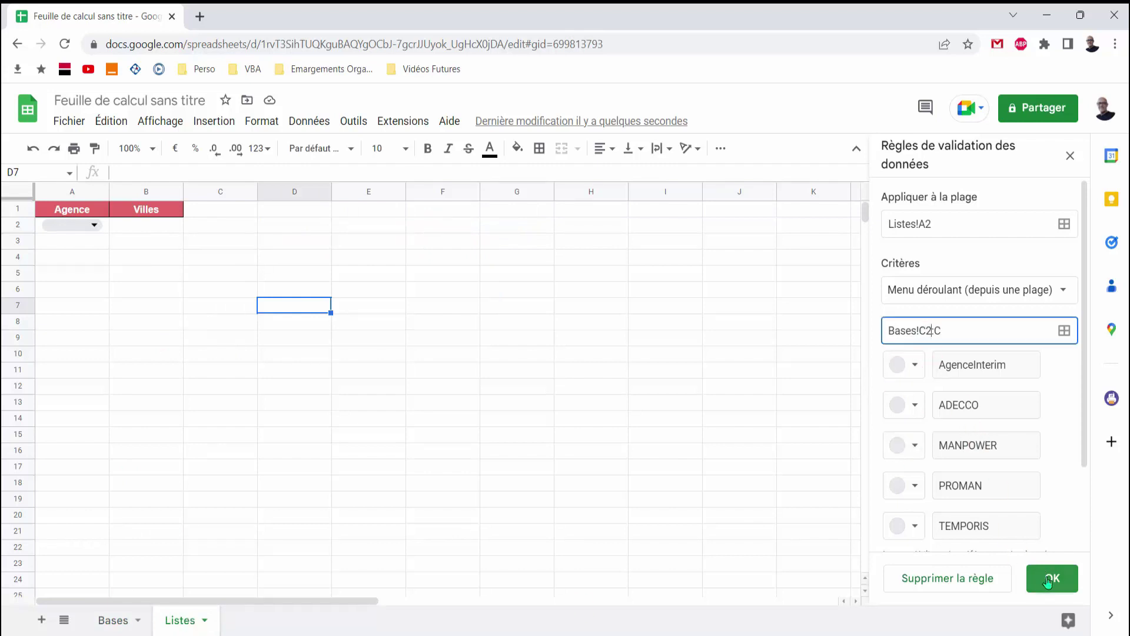
Review the agency choices in A2's drop-down list and the neighbouring Villes cell B2
left_click(95, 224)
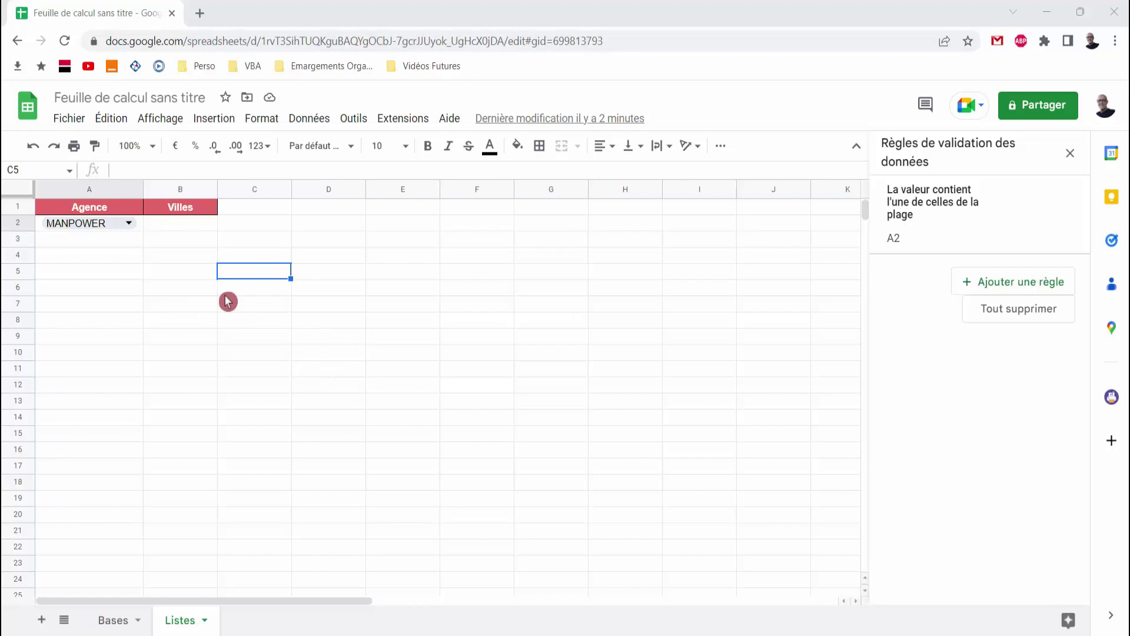
left_click(184, 226)
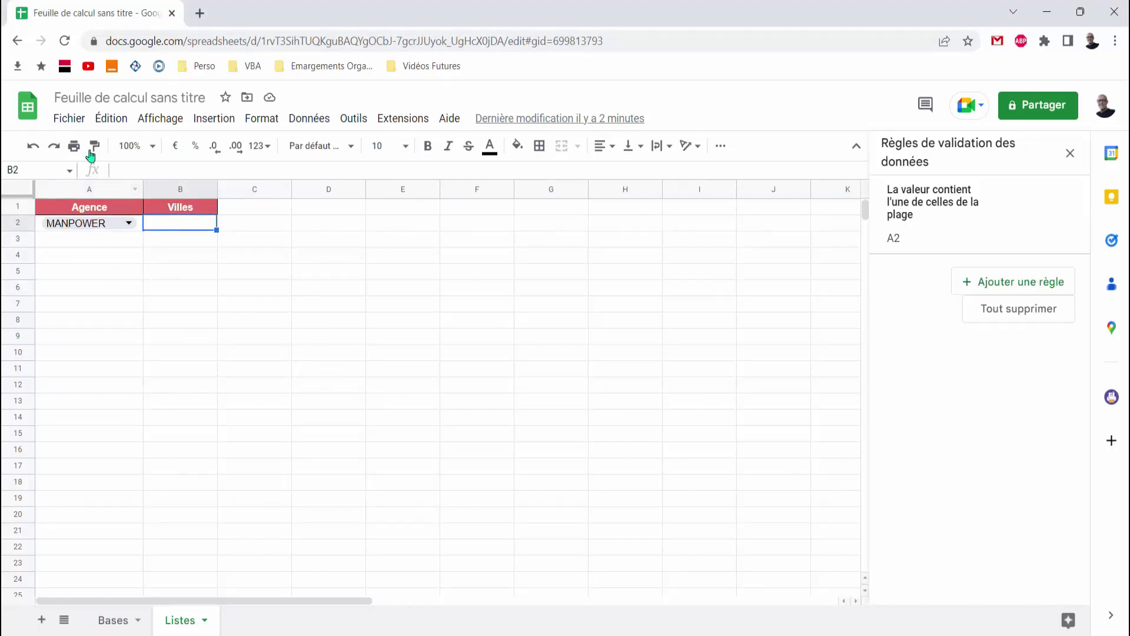
left_click(128, 222)
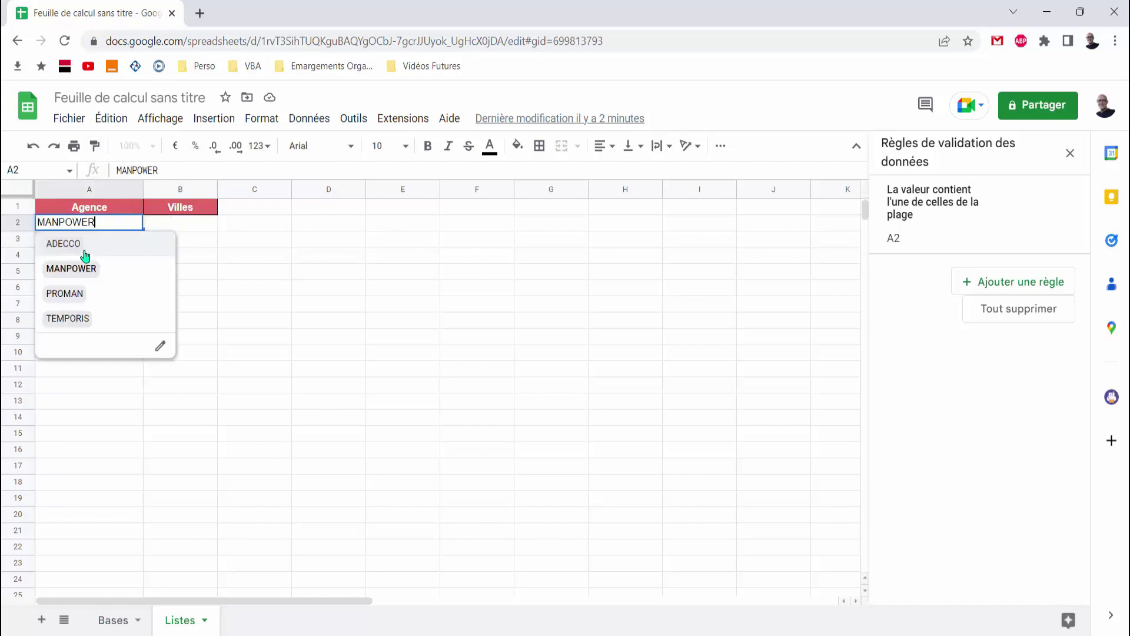
left_click(233, 276)
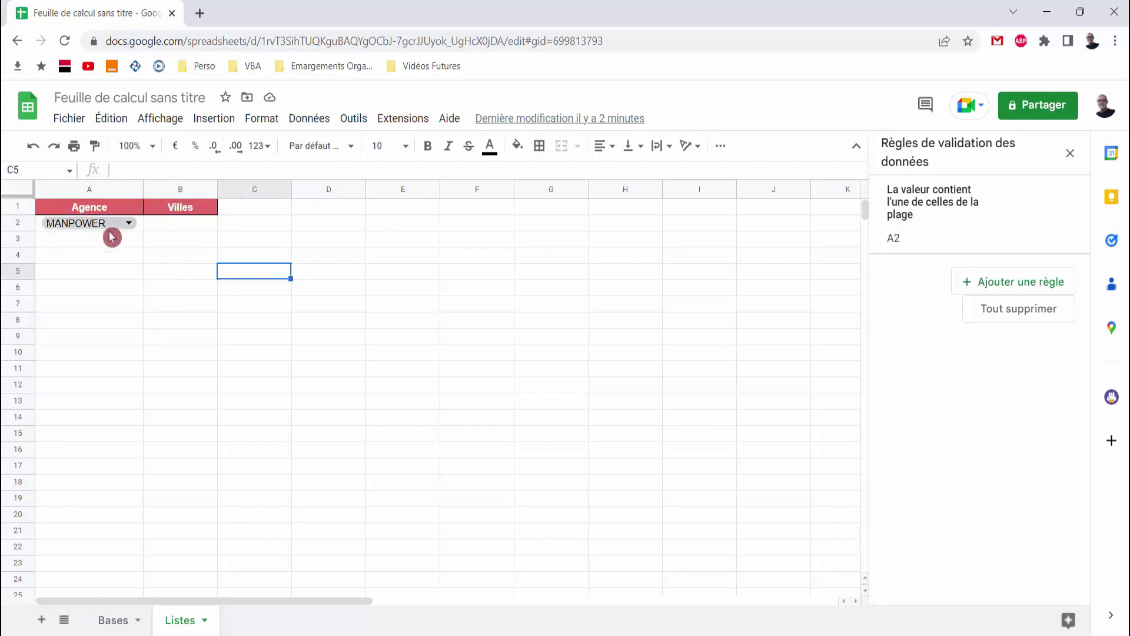
Clear the agency headers in D1:G1 of the Bases sheet
left_click(117, 621)
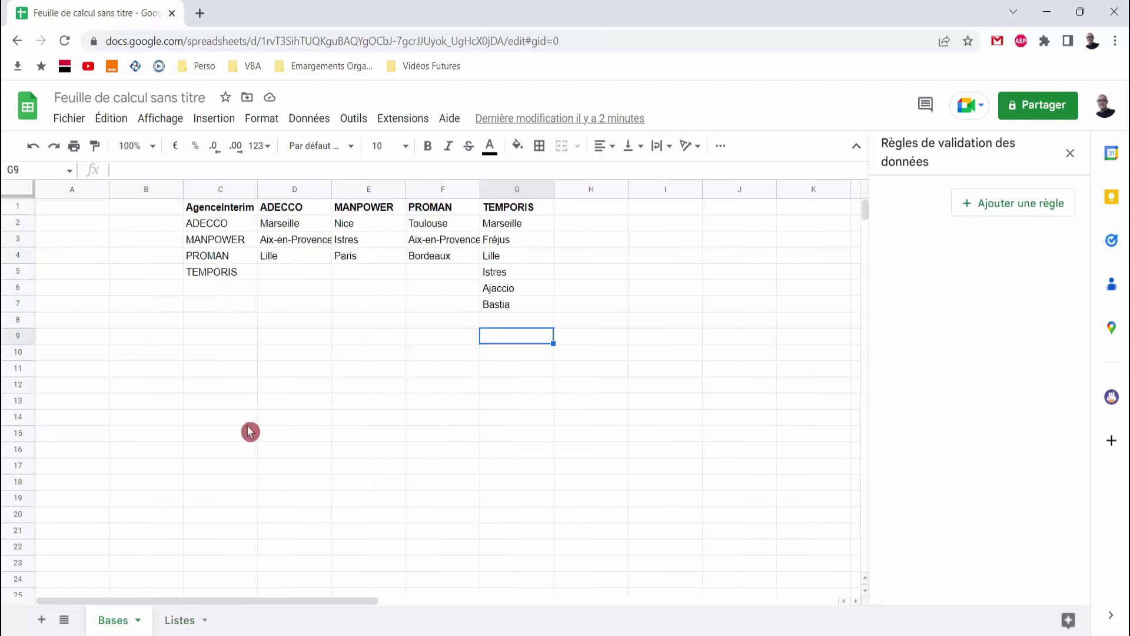
left_click(248, 424)
left_click(295, 208)
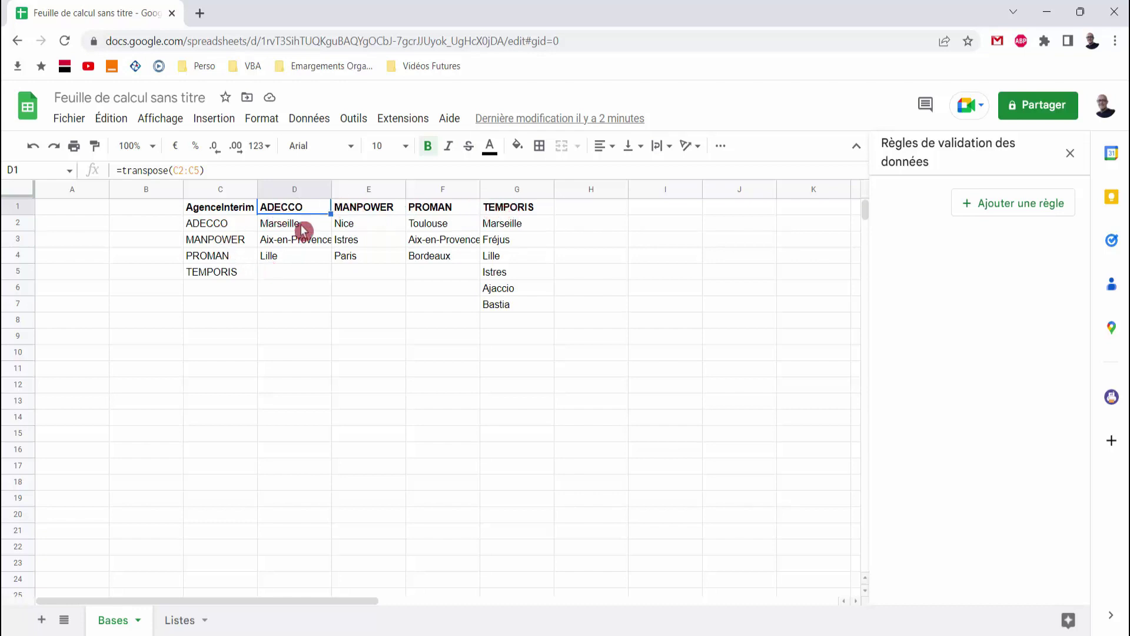
left_click_drag(304, 210, 509, 211)
key("Delete")
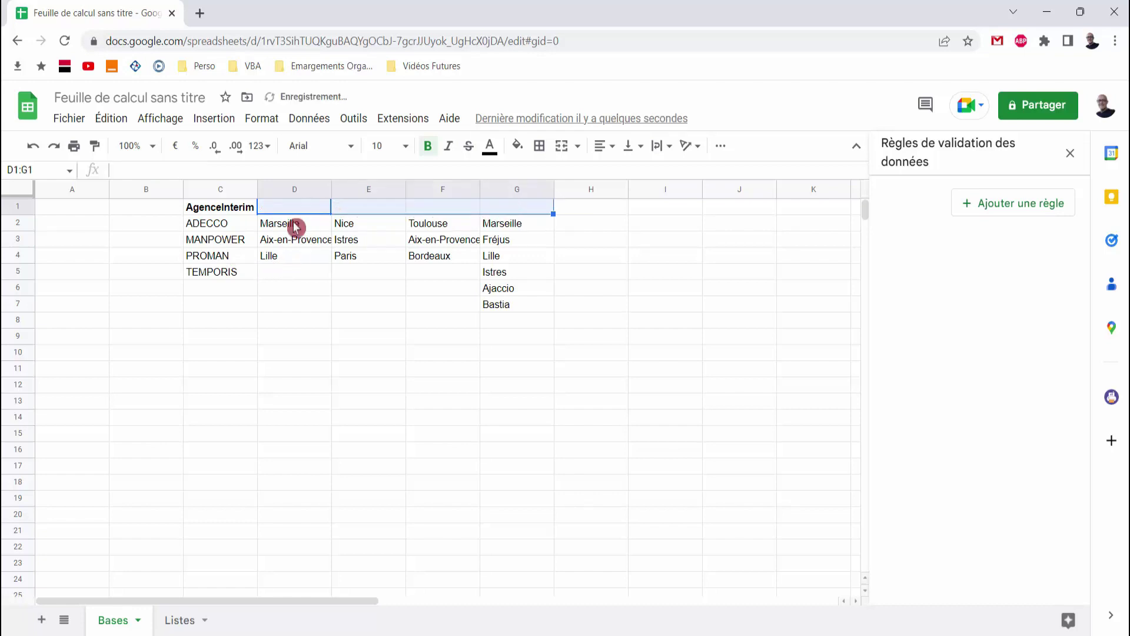
Enter the formula =transpose(C2:C5) in cell D1 to lay the agency names out as column headers
left_click(296, 206)
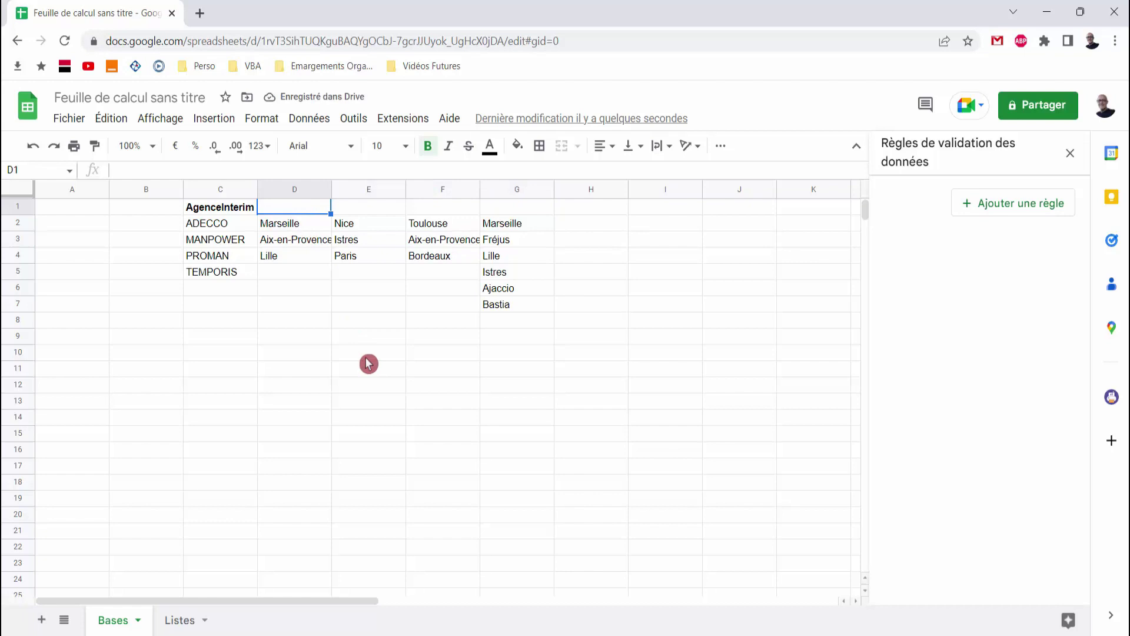
type("=")
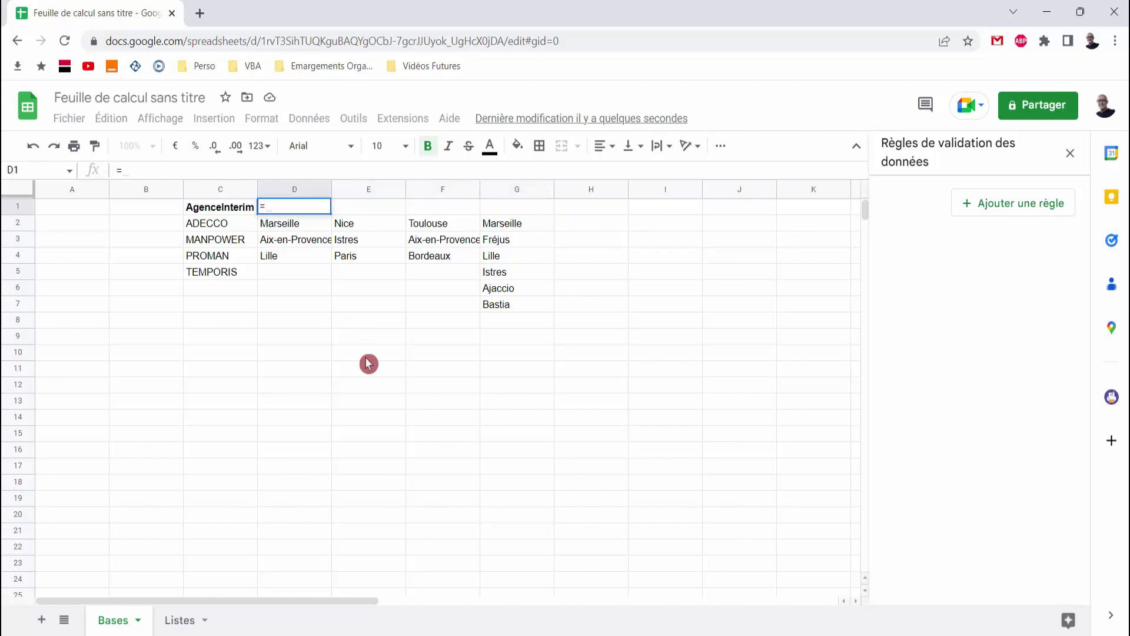
type("tra")
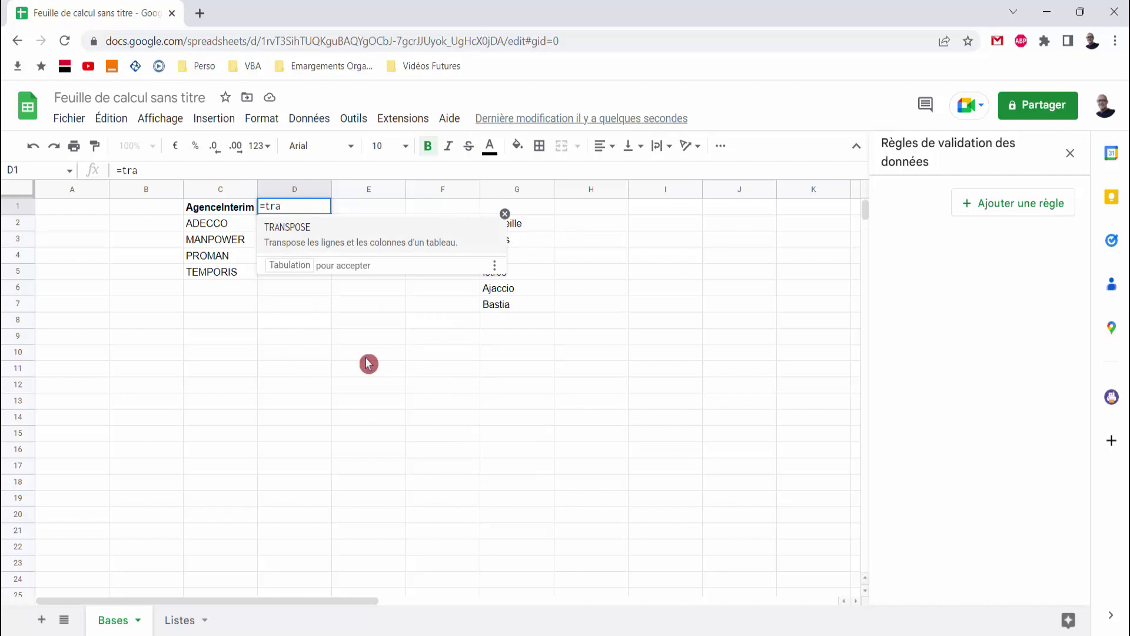
type("nspose(")
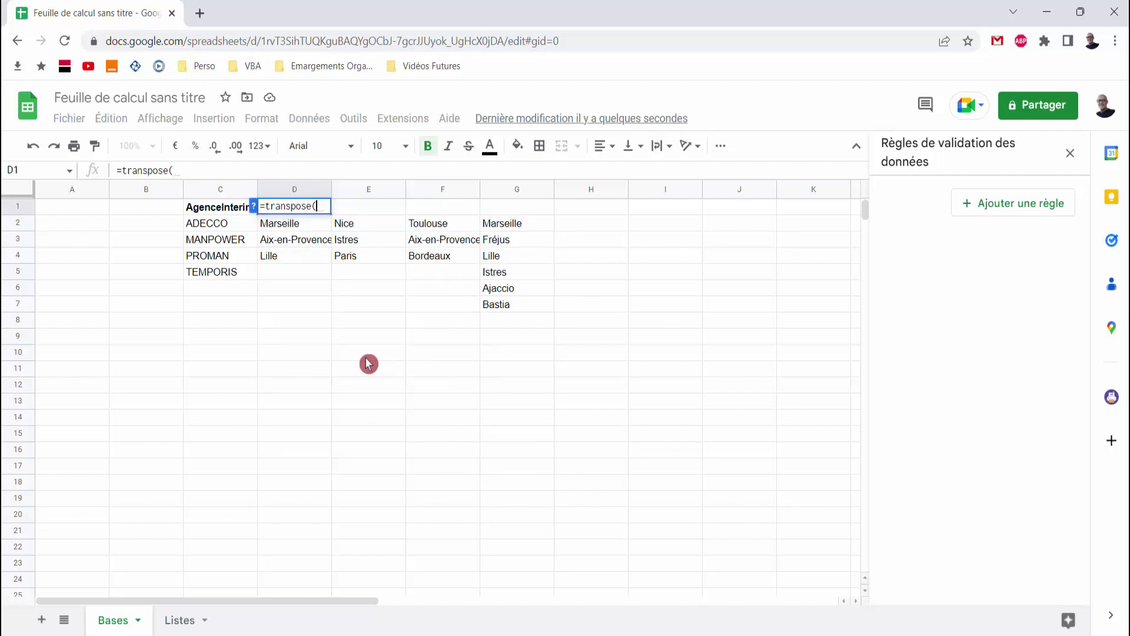
left_click_drag(216, 226, 227, 273)
type(")")
key("Return")
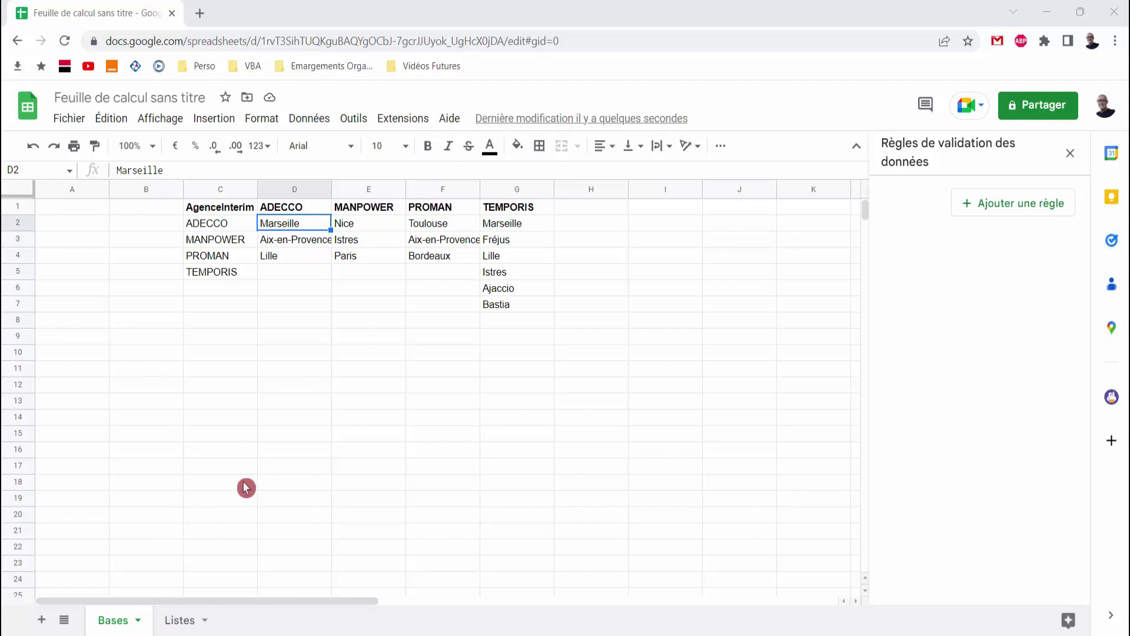
Move the DECALER and EQUIV syntax images further up on the Bases sheet, with DECALER starting around row 14
scroll(302, 469, "down", 4)
left_click_drag(475, 534, 485, 297)
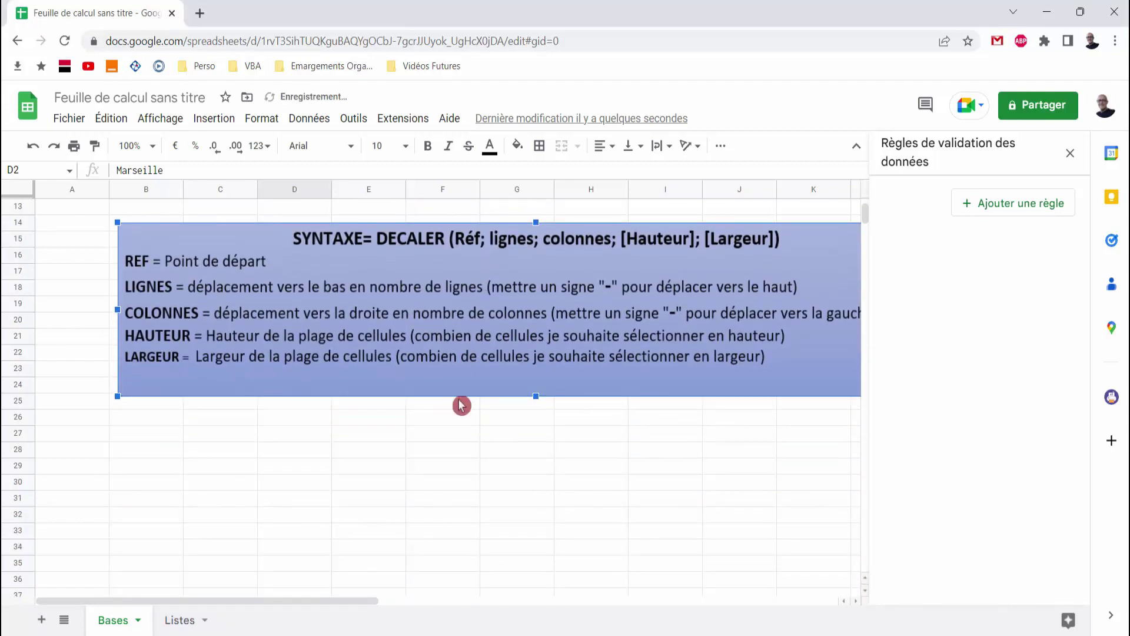
scroll(461, 402, "down", 4)
left_click(471, 480)
left_click_drag(475, 479, 464, 243)
Place the DECALER syntax image just below the city table, starting around row 8, and close the data validation rules
scroll(565, 490, "up", 4)
scroll(565, 490, "up", 4)
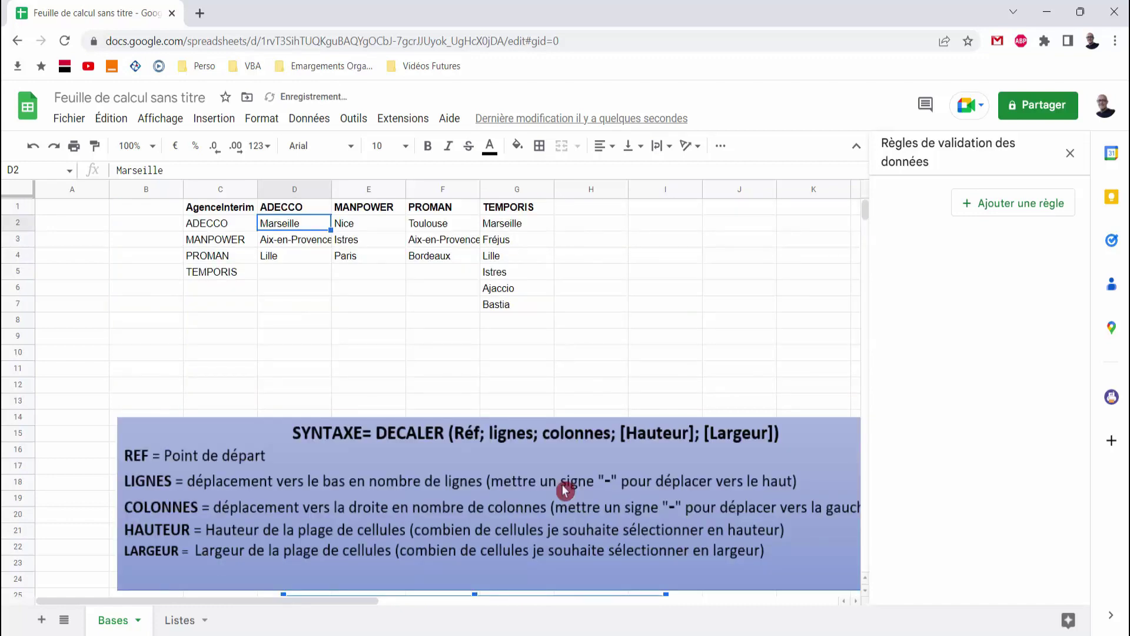
left_click(517, 476)
left_click_drag(518, 477, 562, 377)
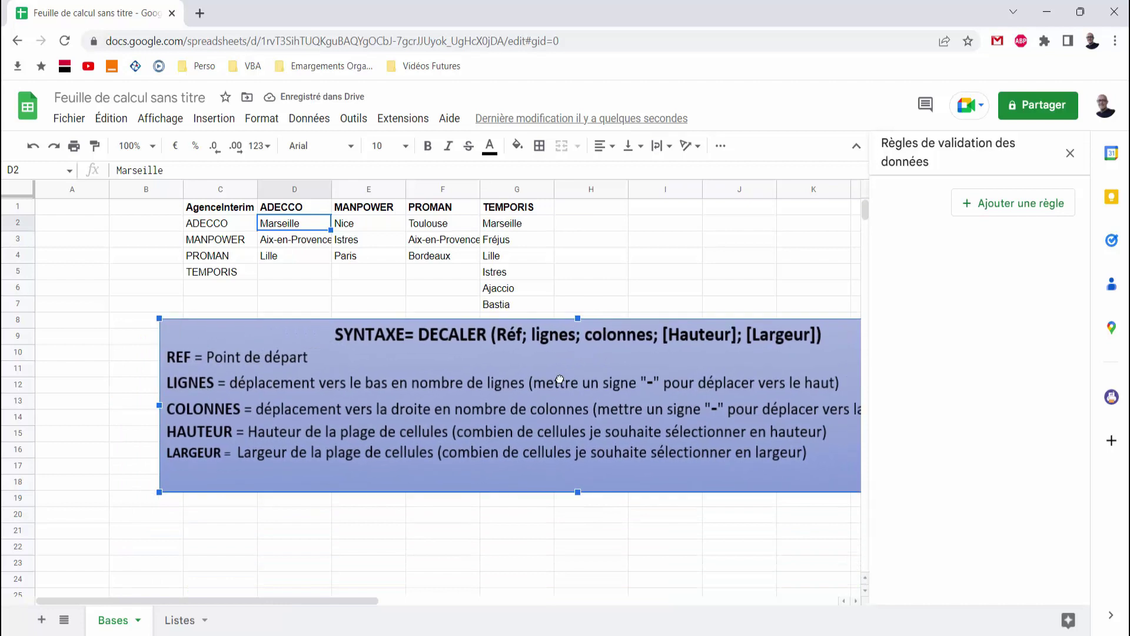
left_click(1070, 153)
scroll(564, 547, "down", 2)
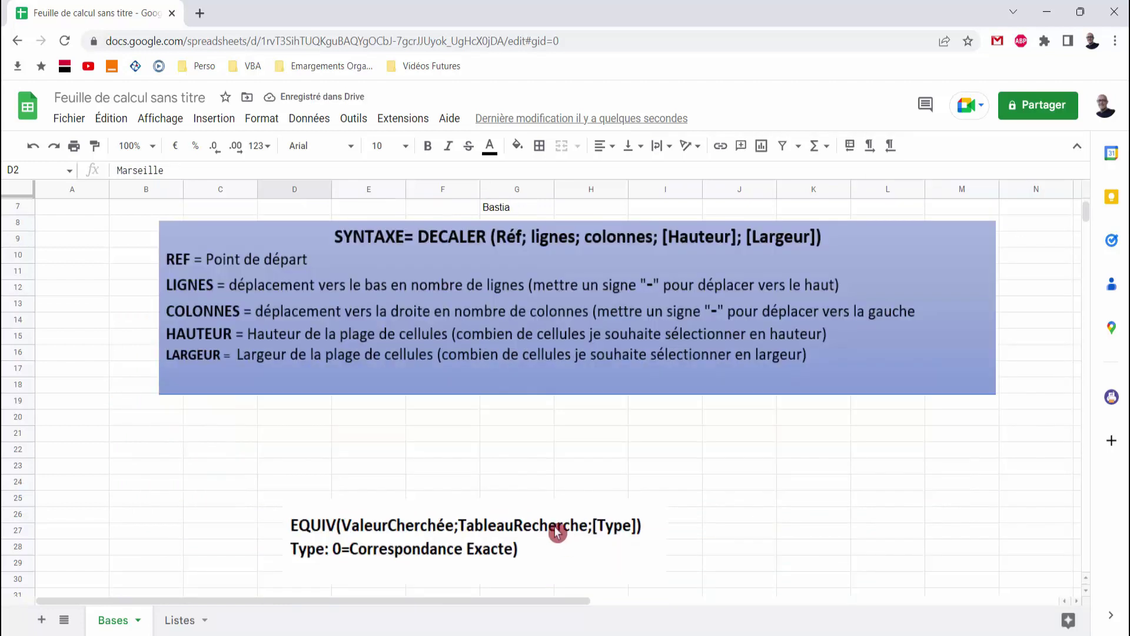
Place the EQUIV syntax image directly beneath the DECALER syntax image, starting around row 19 of the Bases sheet
left_click(559, 525)
left_click_drag(559, 528, 615, 425)
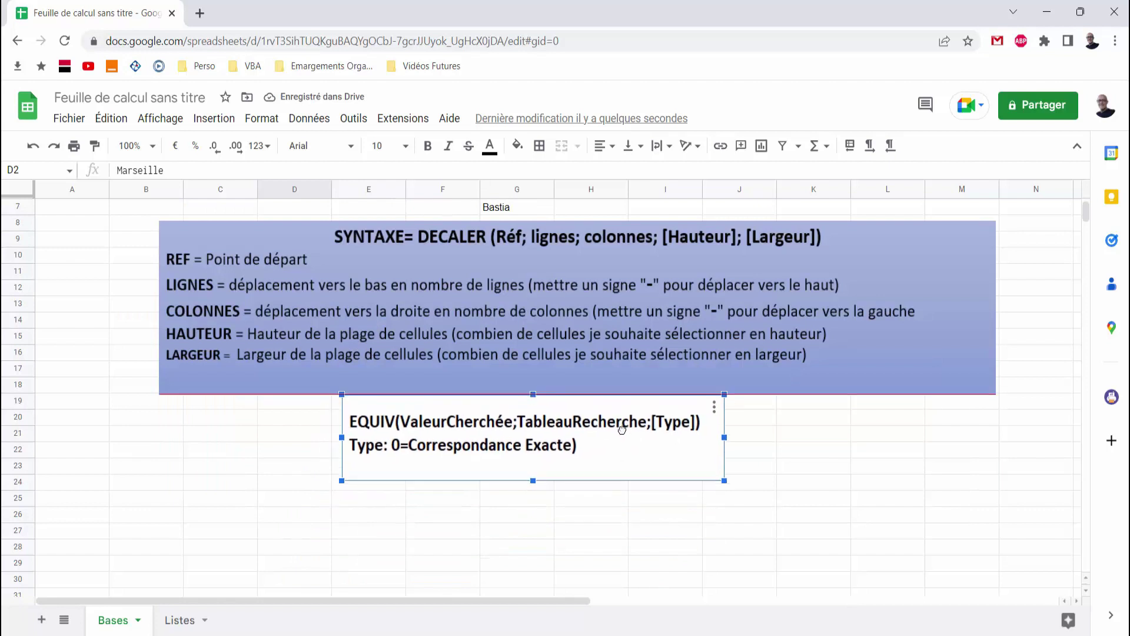
scroll(628, 493, "up", 2)
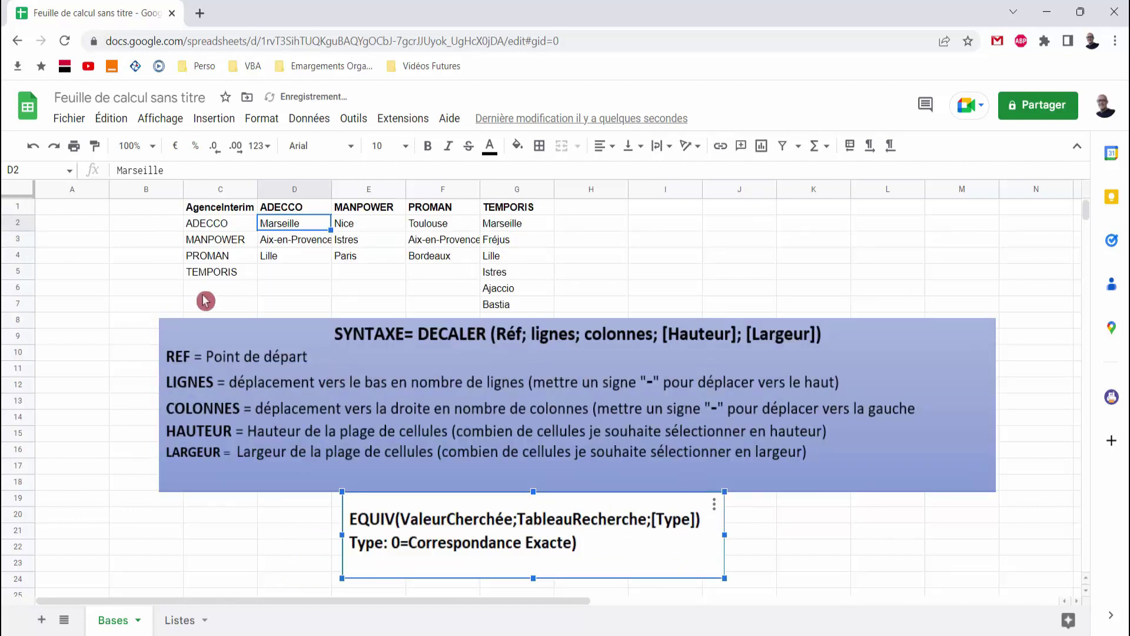
Review the agency choices offered in cell A2 of the Listes sheet and return to the Bases sheet
left_click(171, 621)
left_click(128, 229)
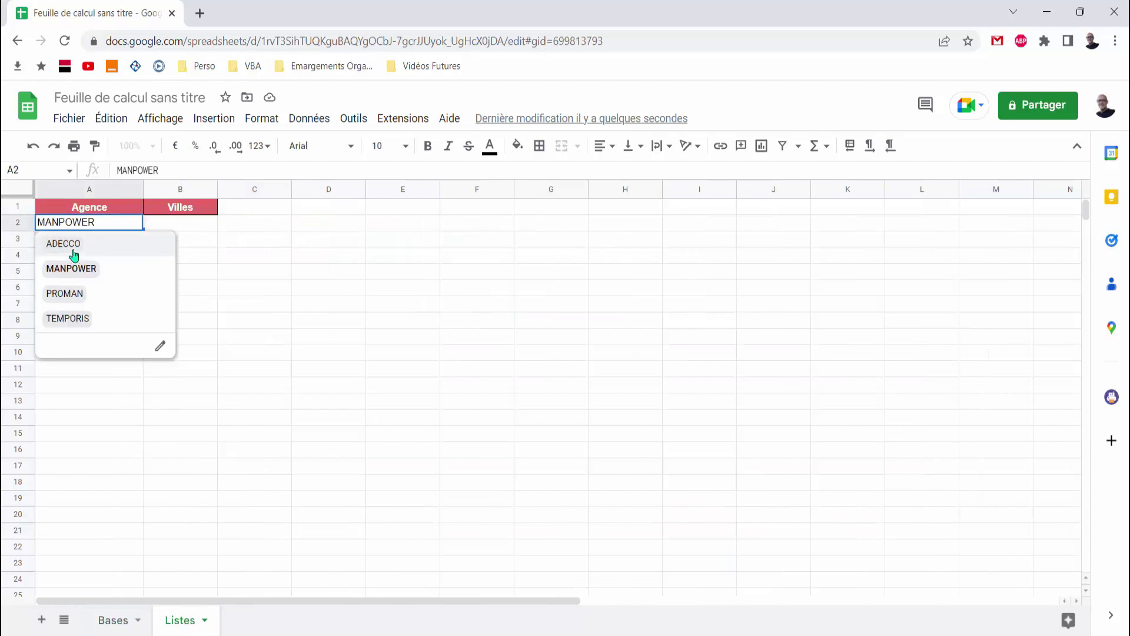
left_click(228, 292)
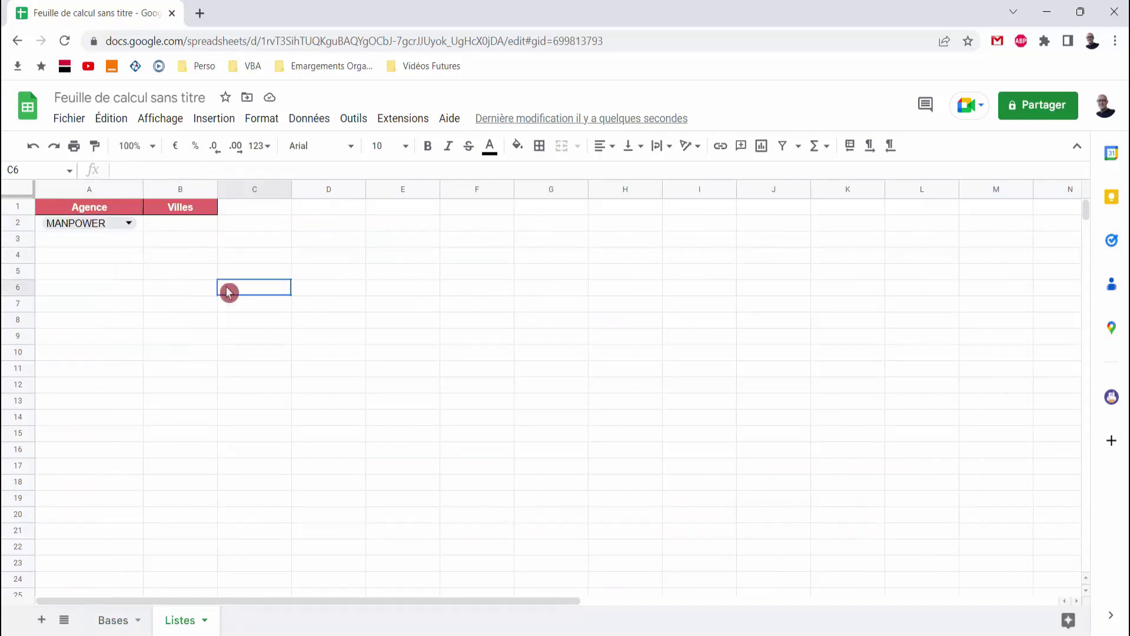
left_click(127, 619)
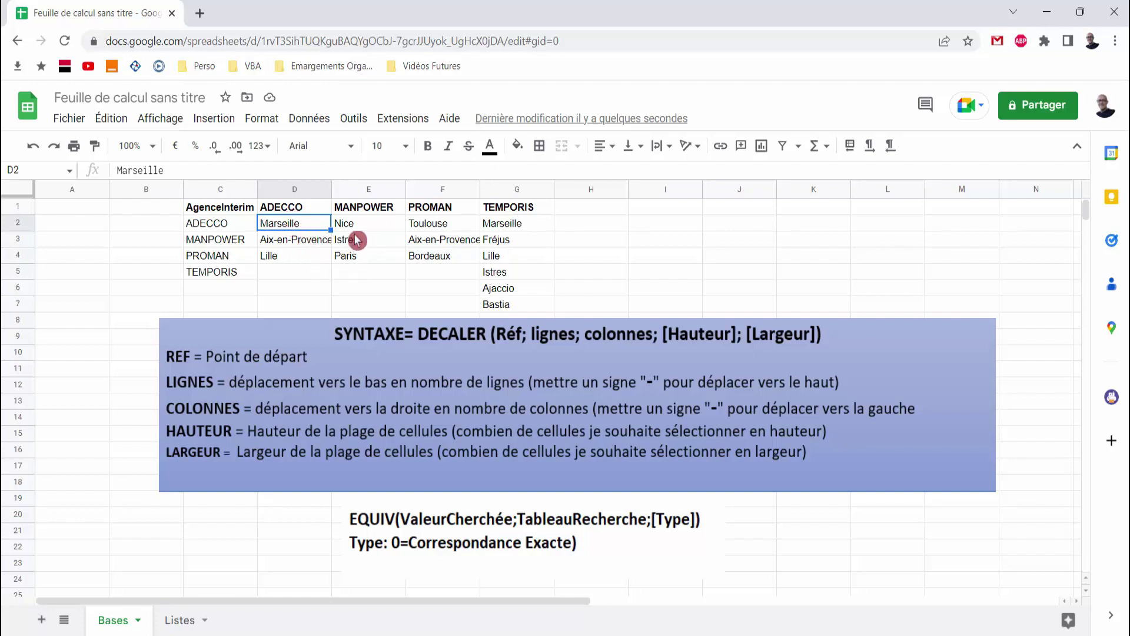
Begin a DECALER formula in cell A1 of Bases with C1 as the reference and a row offset of 1
left_click(75, 209)
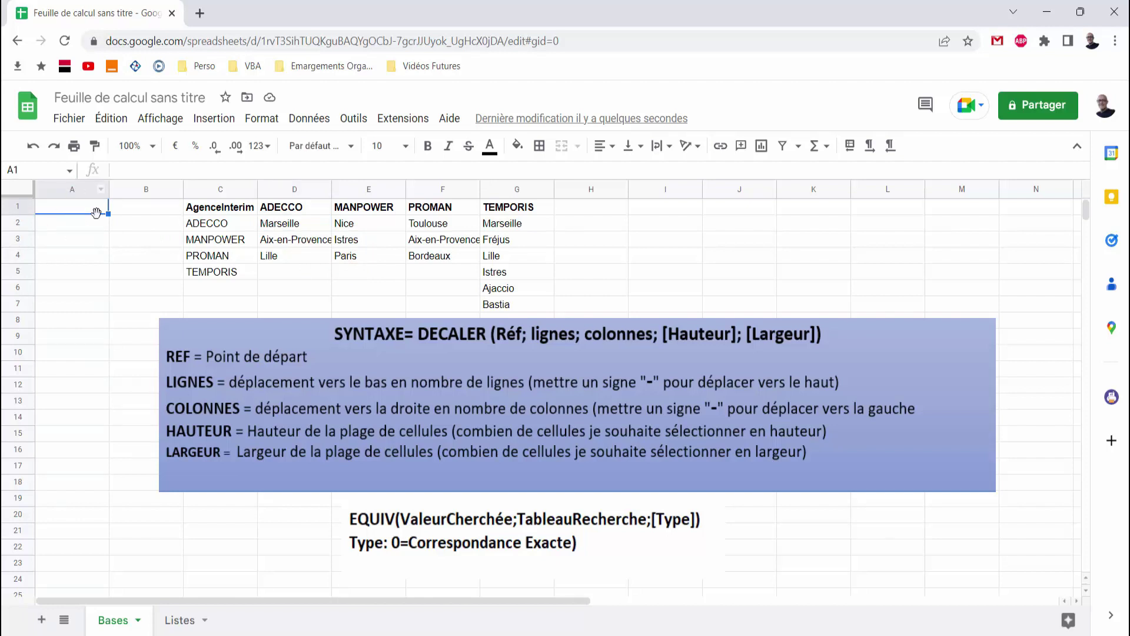
type("=")
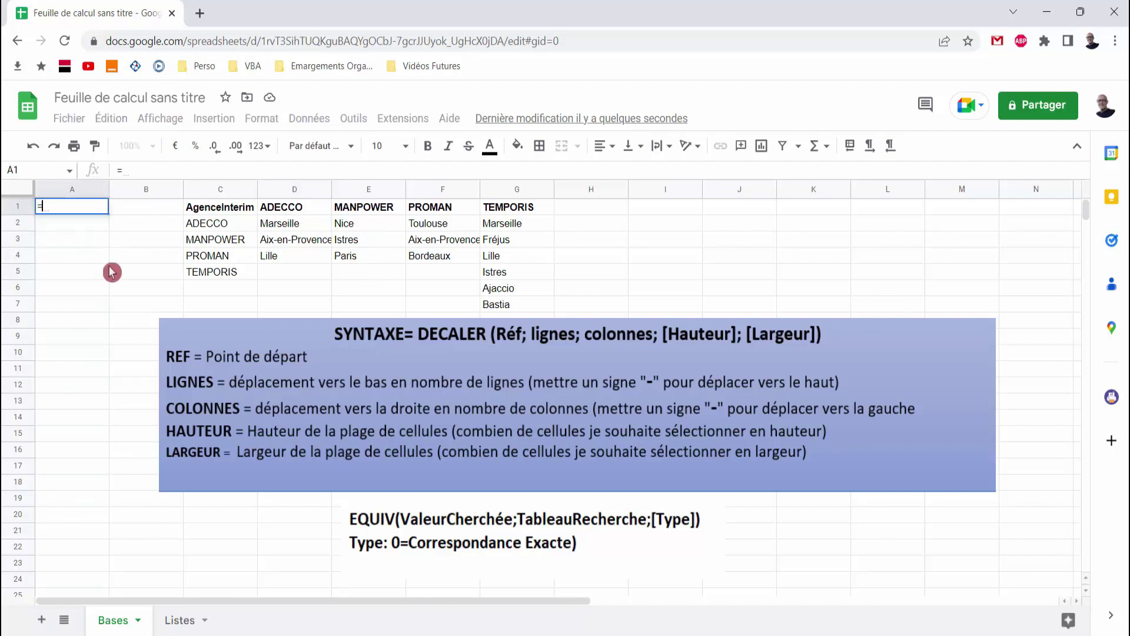
type("DECALER(")
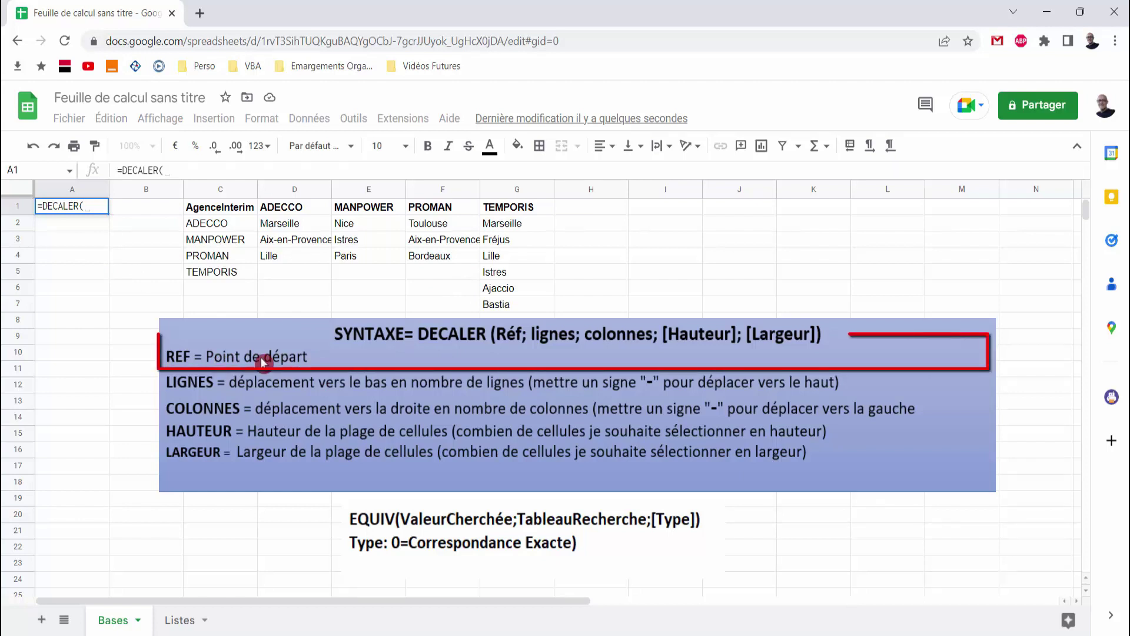
left_click(237, 208)
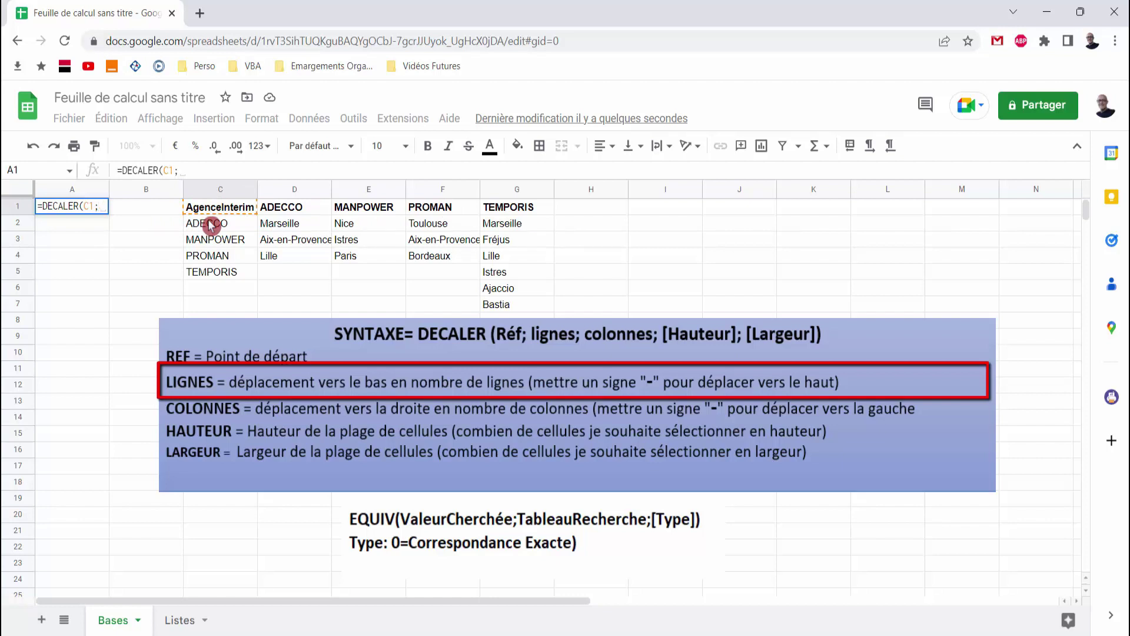
type("1")
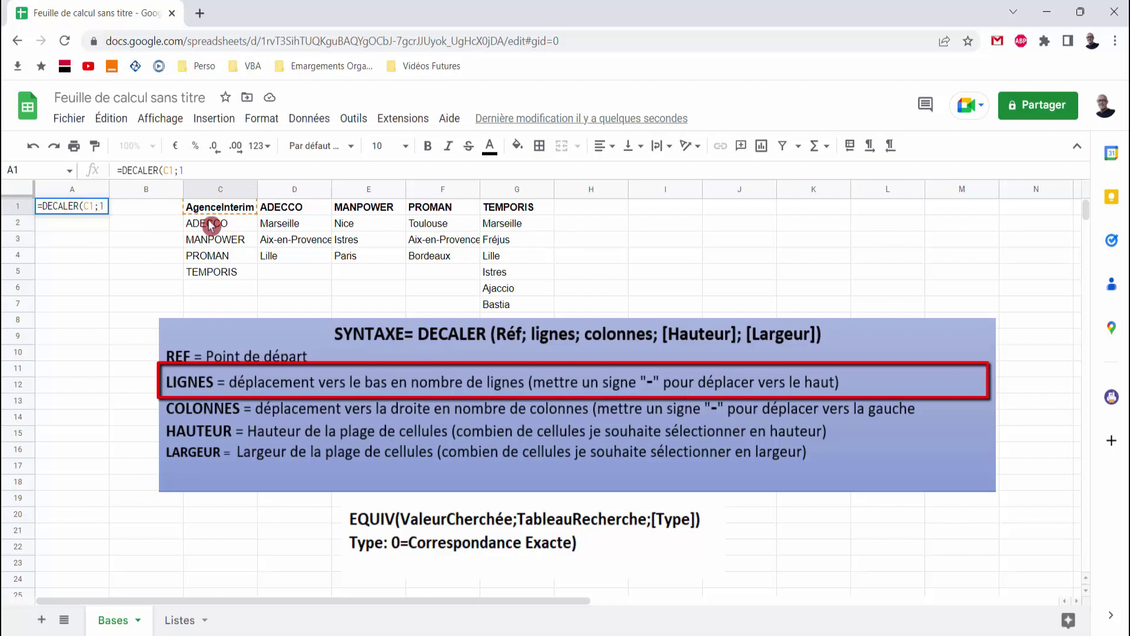
type(";")
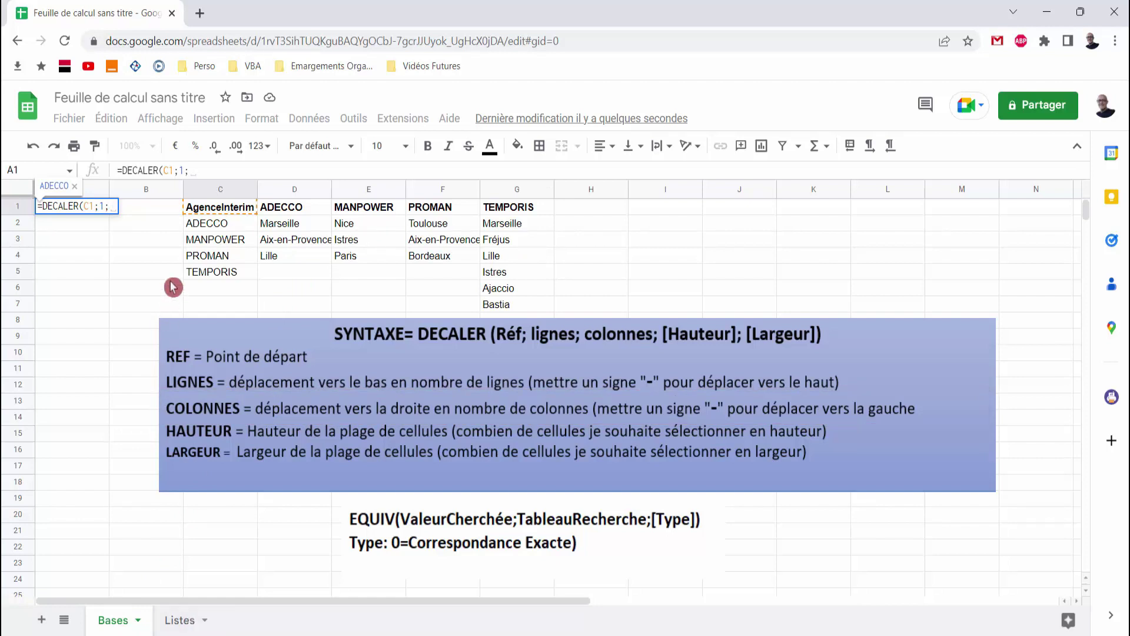
Add equiv(Listes!A2;C1:K1;0)-1 as the column offset of the DECALER formula
type("eq")
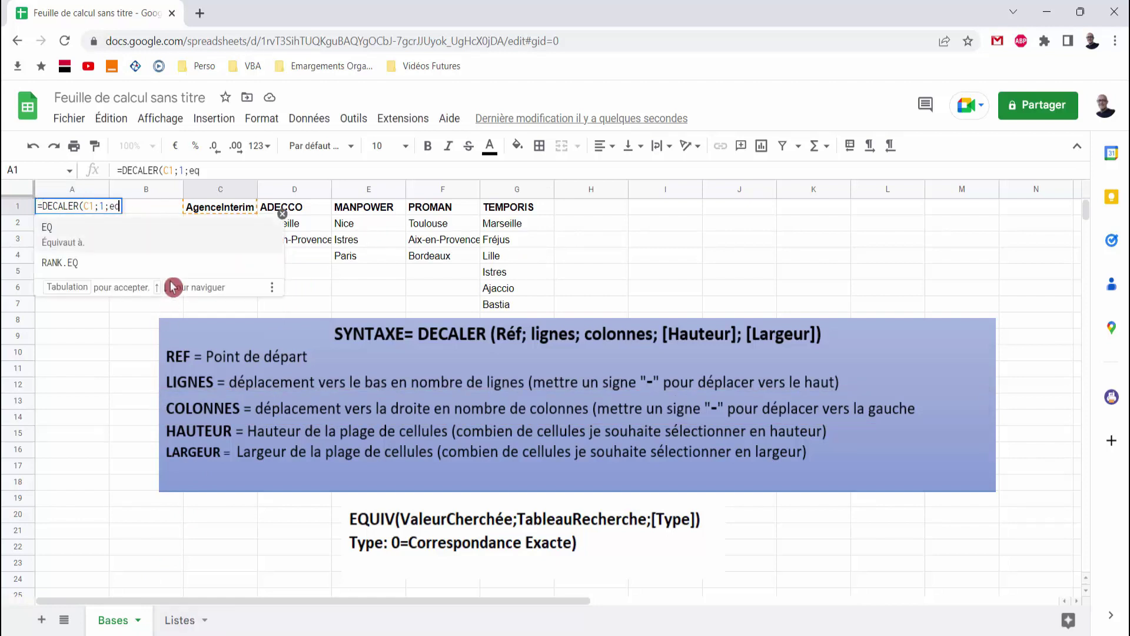
type("uiv(")
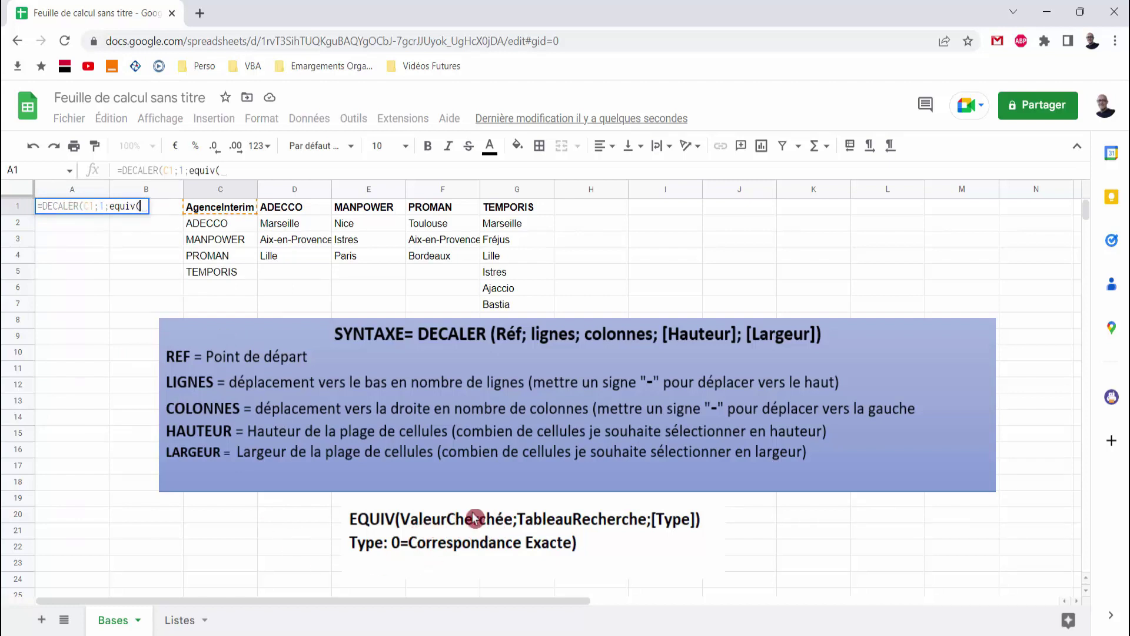
left_click(179, 621)
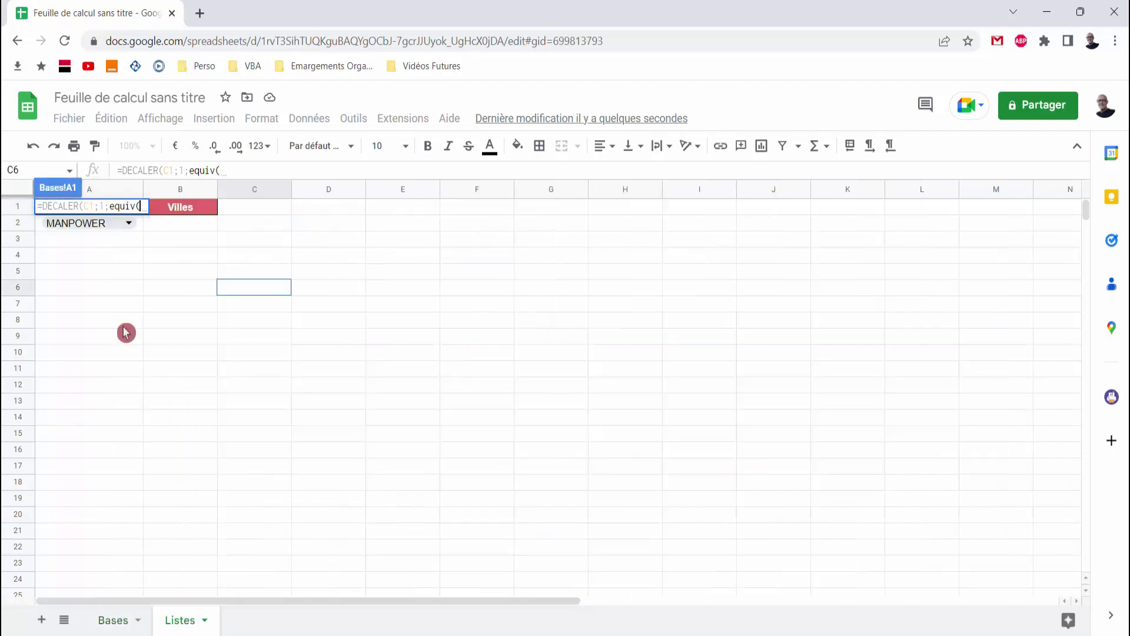
left_click(139, 229)
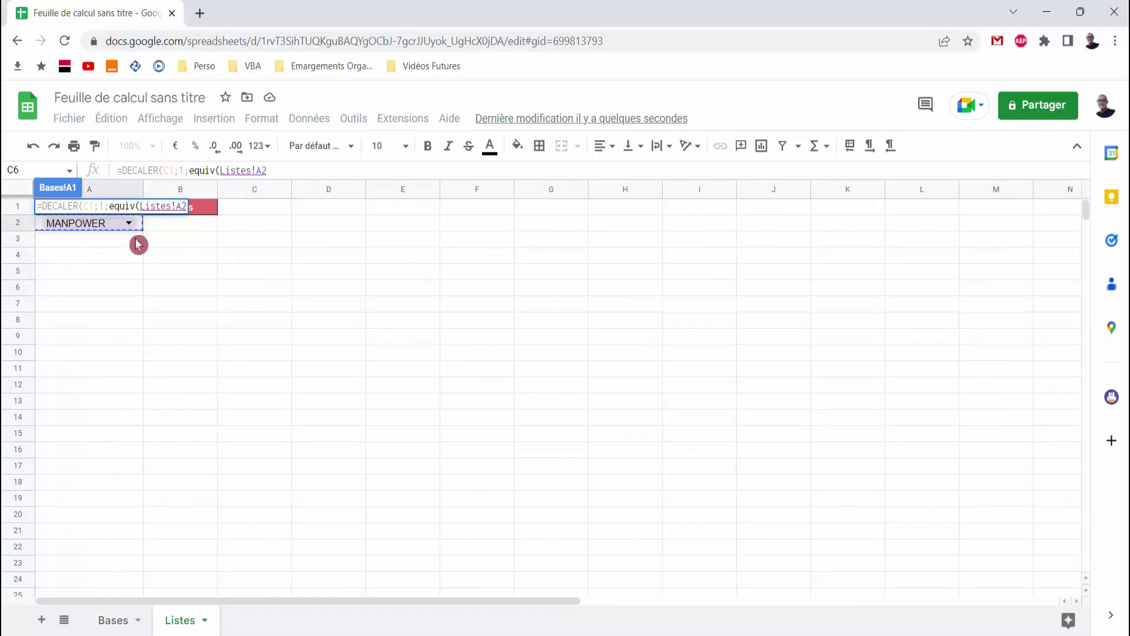
left_click(117, 622)
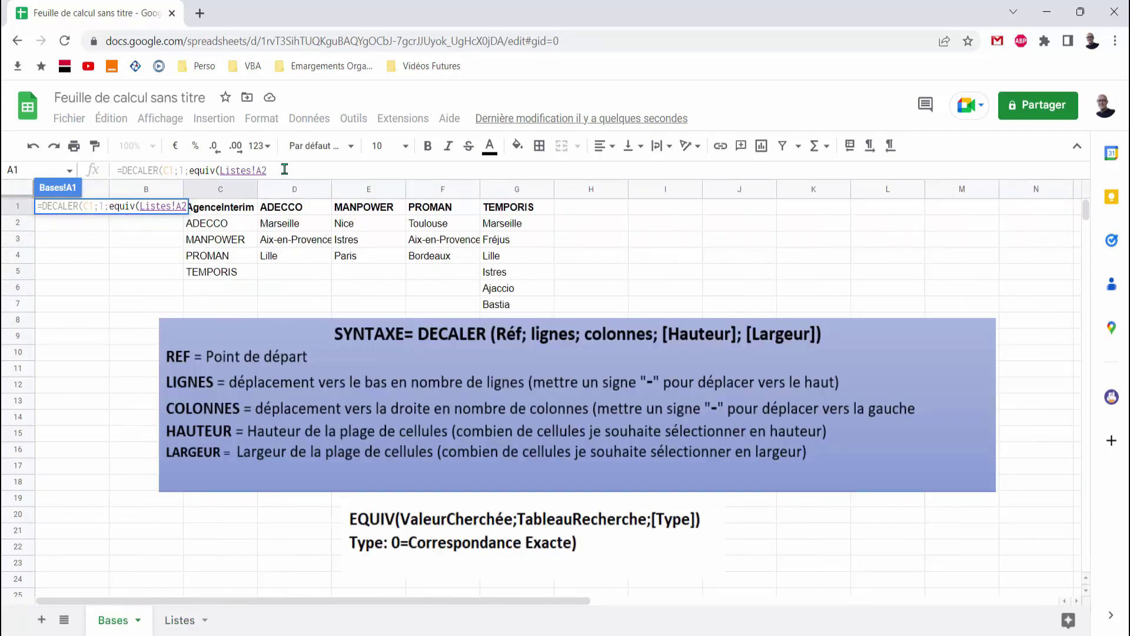
type(";")
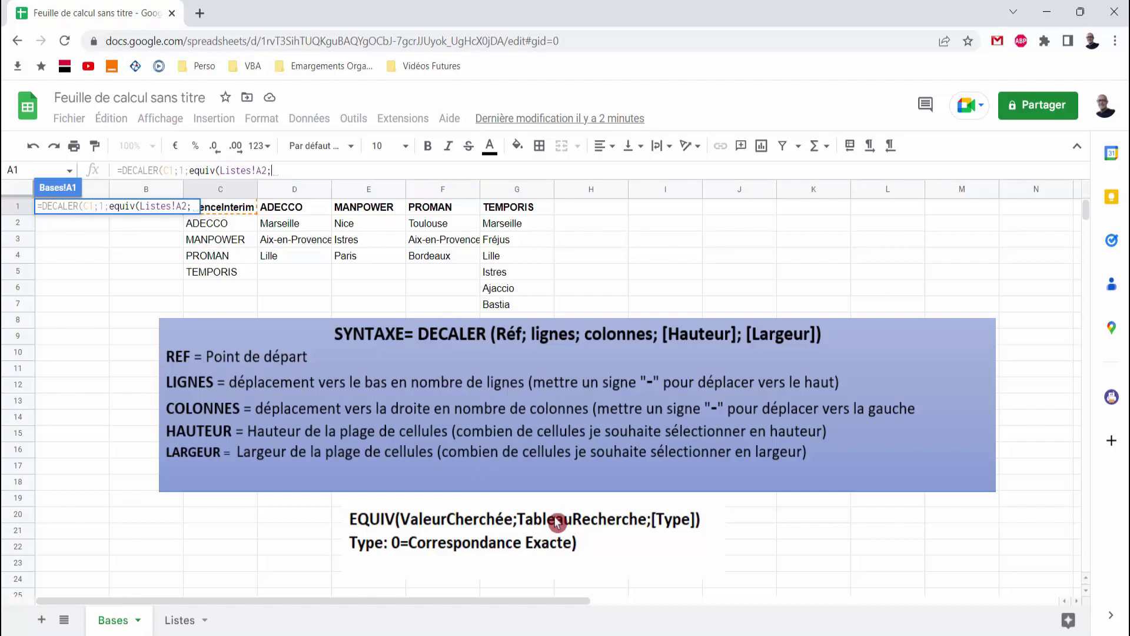
left_click(224, 208)
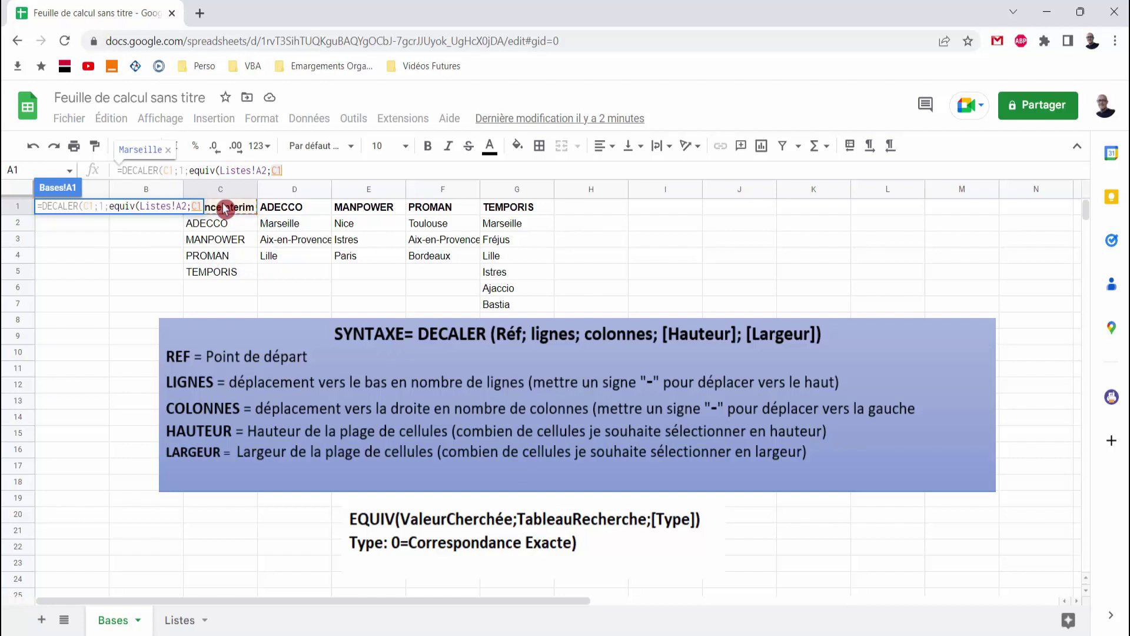
left_click_drag(228, 209, 823, 207)
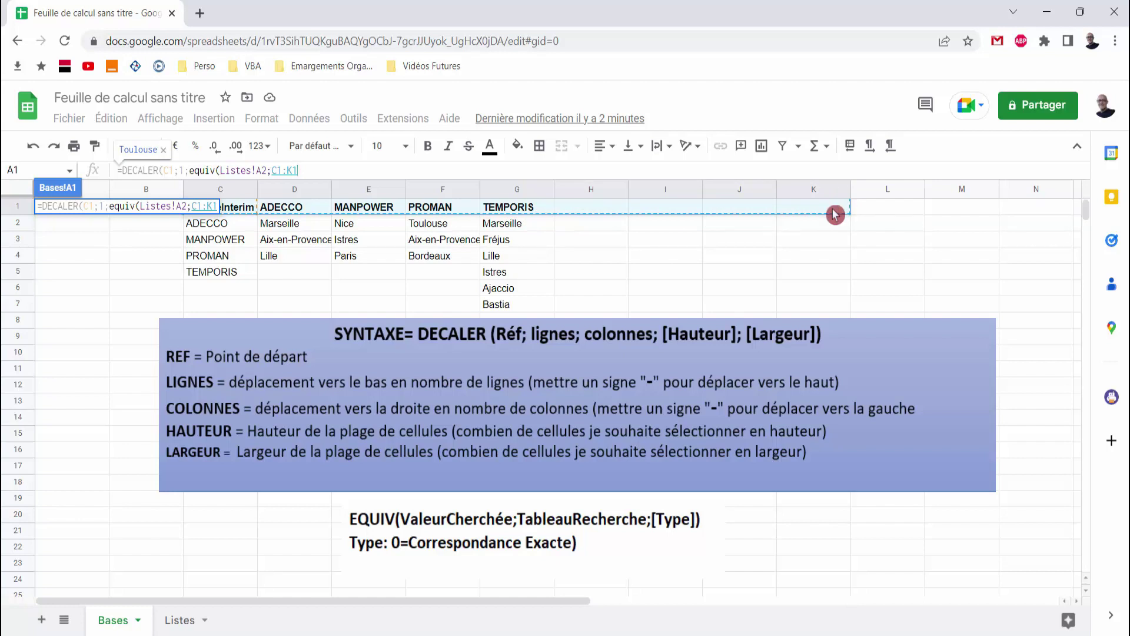
type(";")
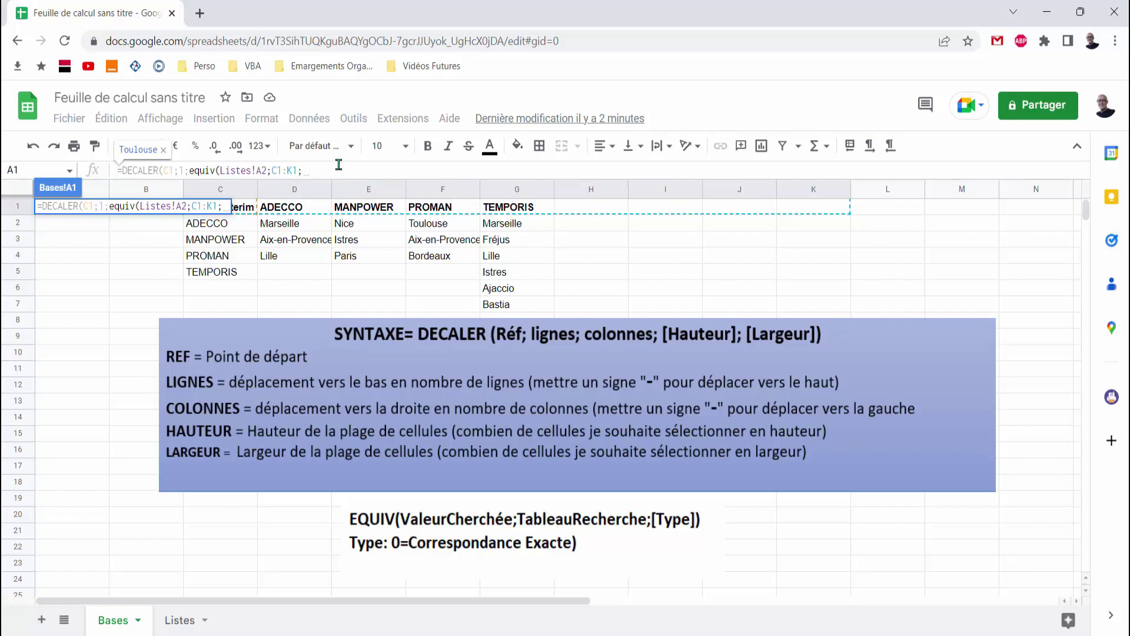
type("0")
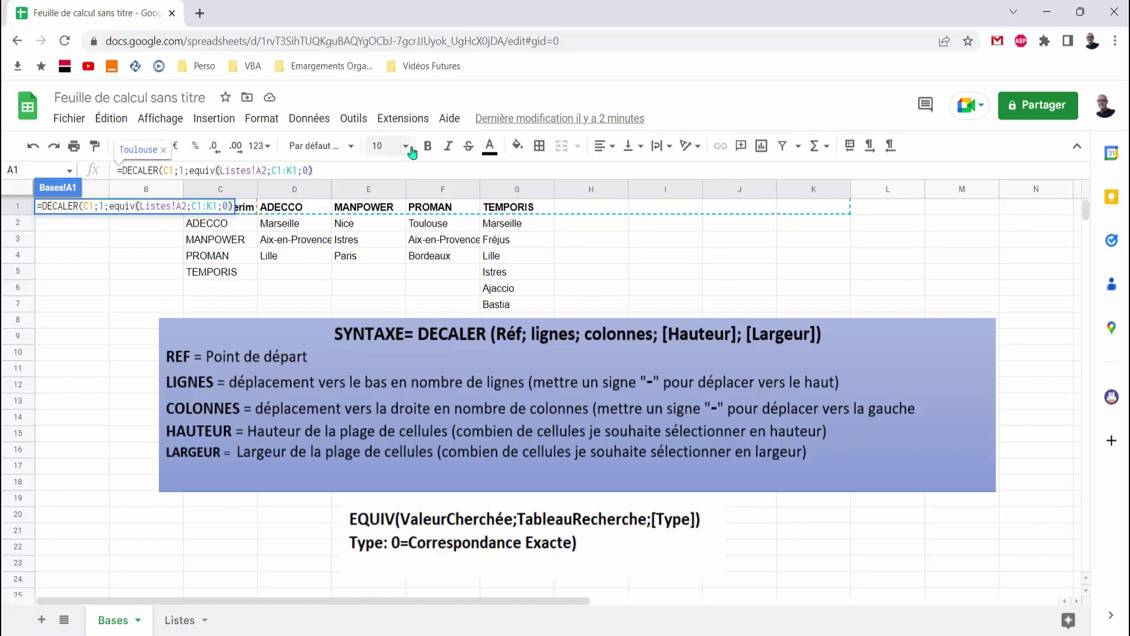
type("-1")
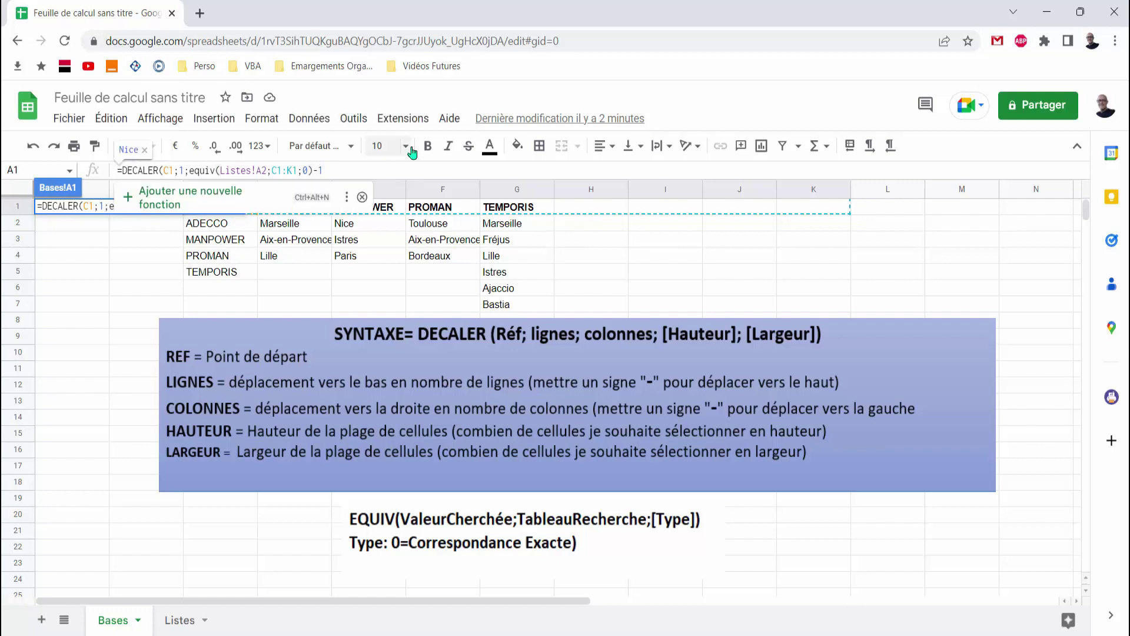
left_click(360, 197)
Complete the DECALER formula with a height of 20 and a width of 1, and validate it
type(";")
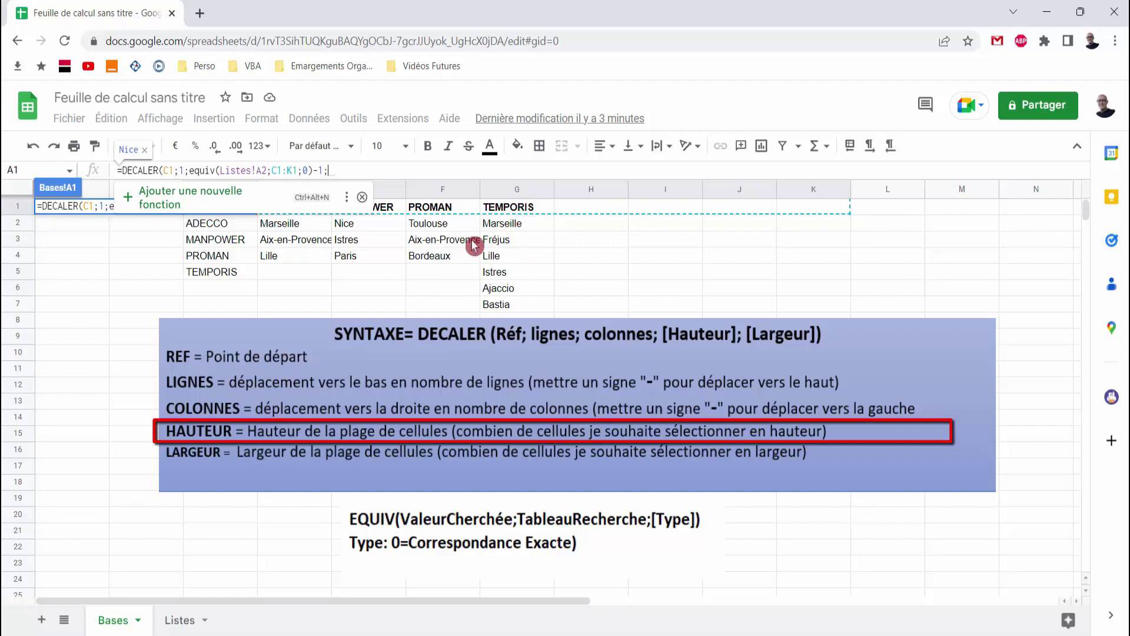
type("20")
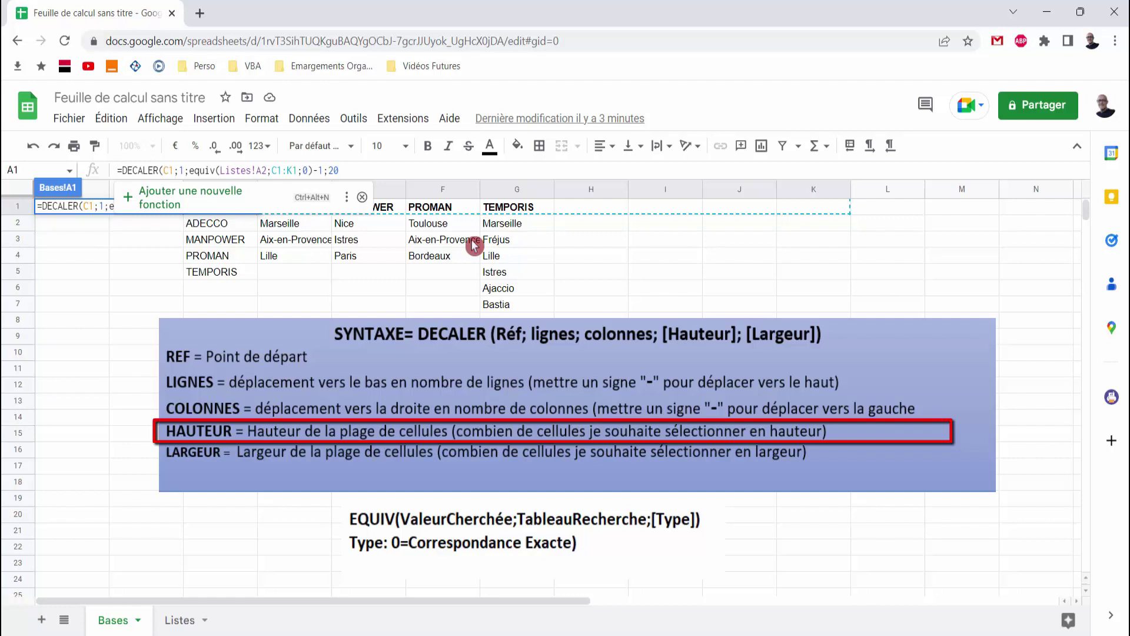
type(";")
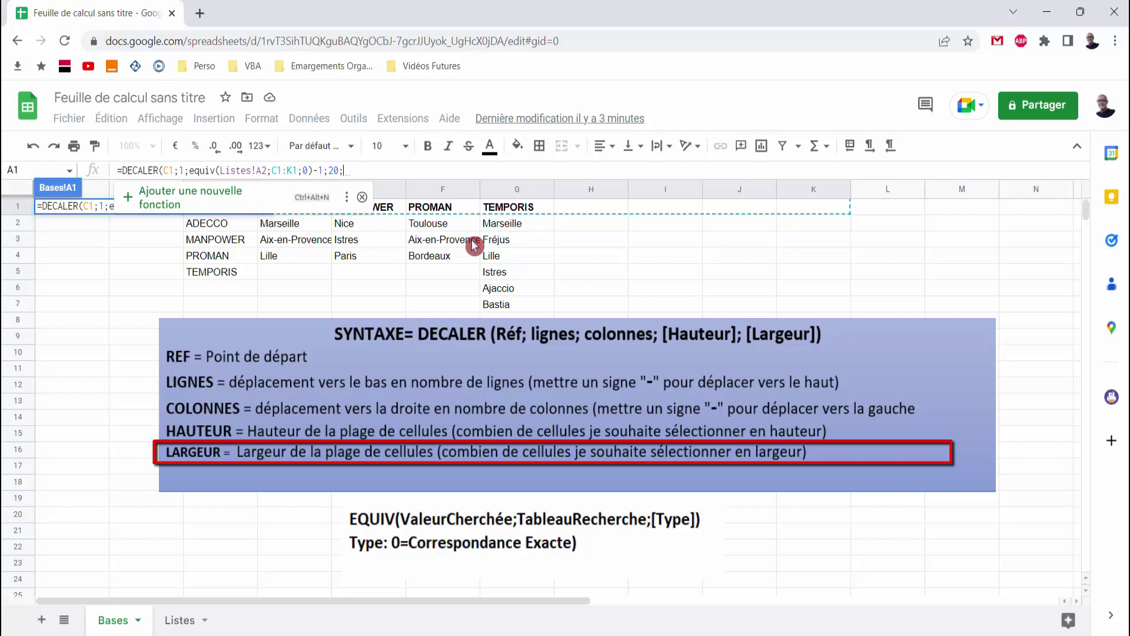
type("1")
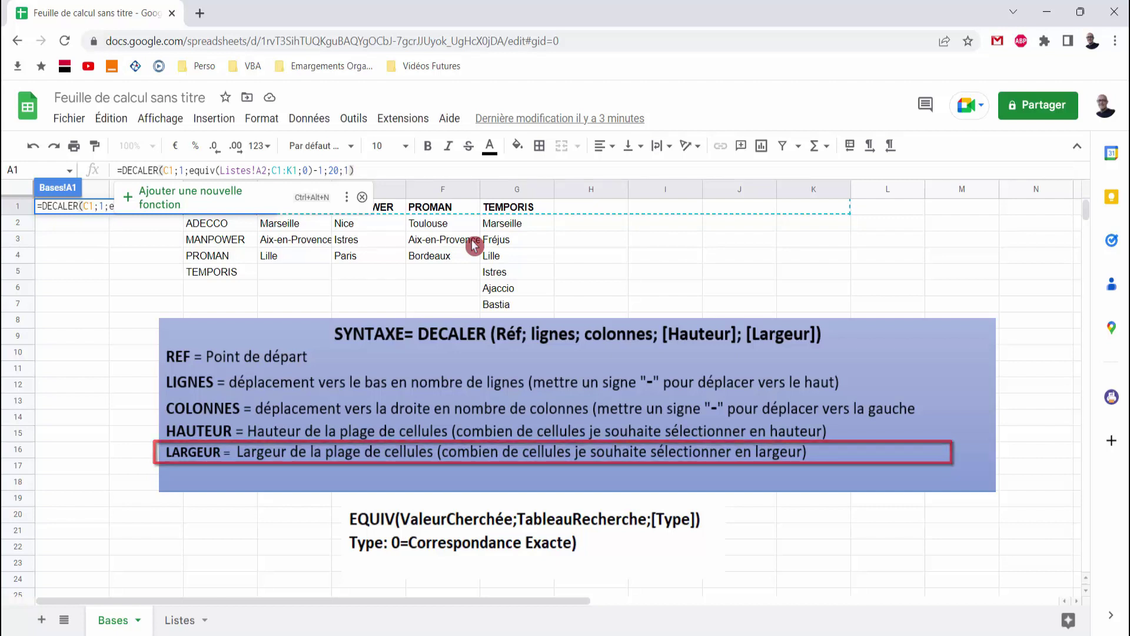
key("Return")
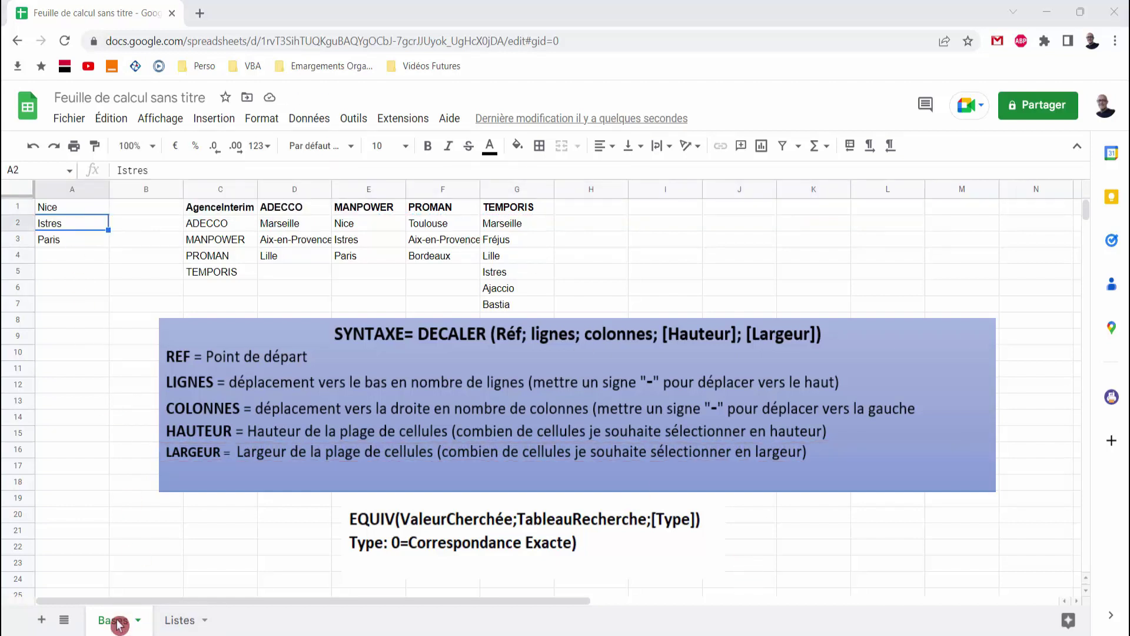
Check the agency selected on Listes and compare the formula's cities in column A with the MANPOWER column on Bases
left_click(169, 620)
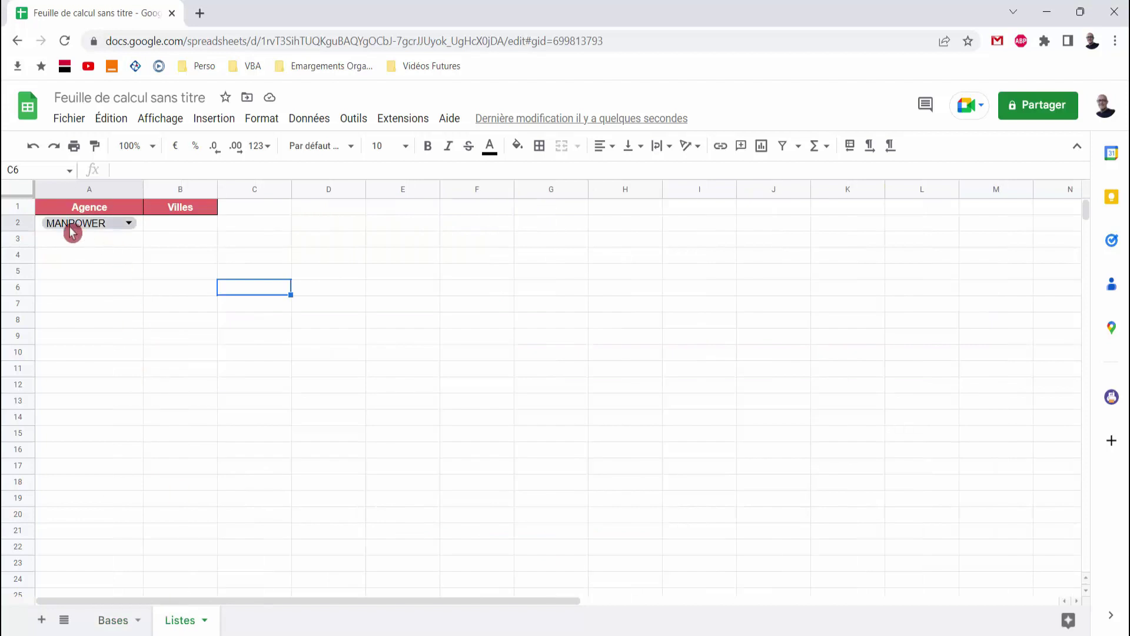
left_click(112, 621)
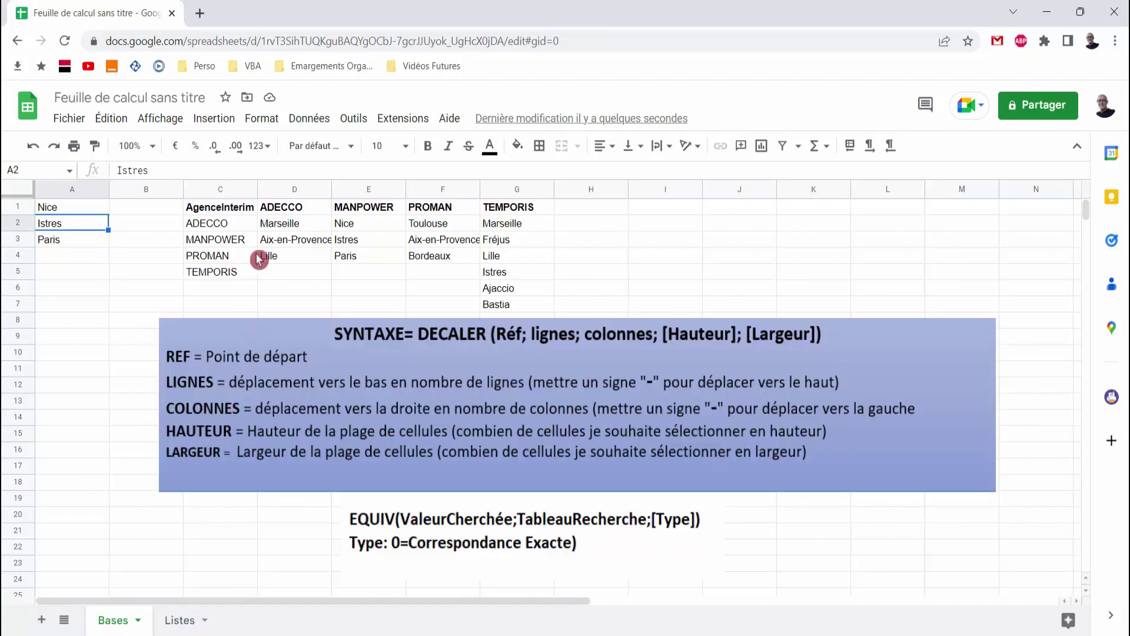
left_click(358, 226)
left_click(356, 240)
left_click(356, 256)
Choose TEMPORIS as the agency in A2 of Listes and compare column A of Bases with the TEMPORIS cities in G2:G7
left_click(182, 617)
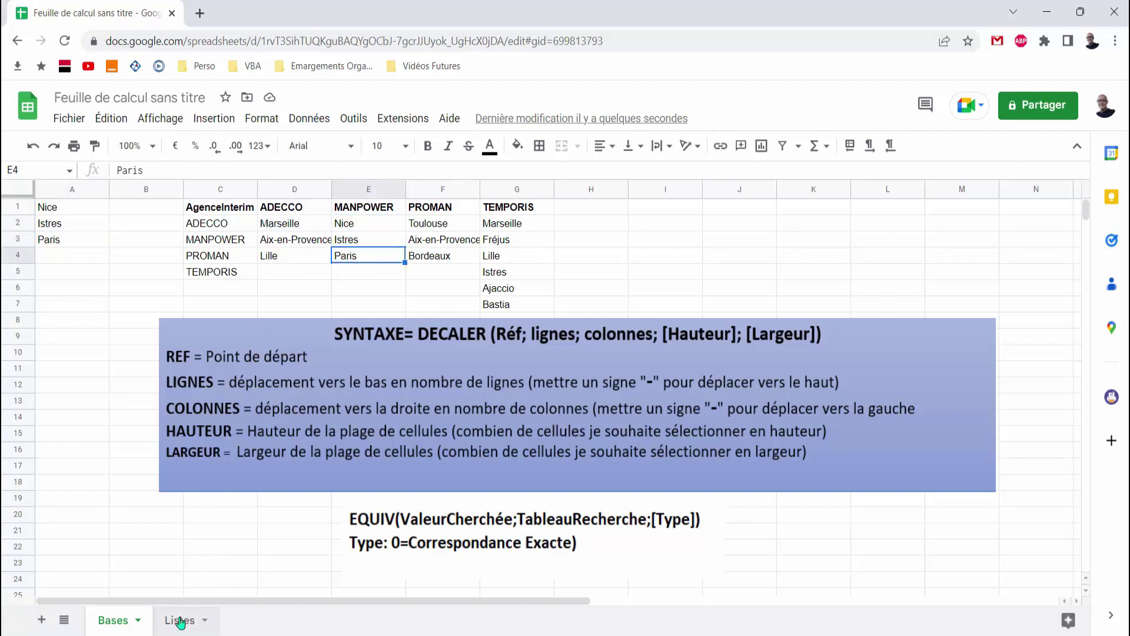
left_click(133, 221)
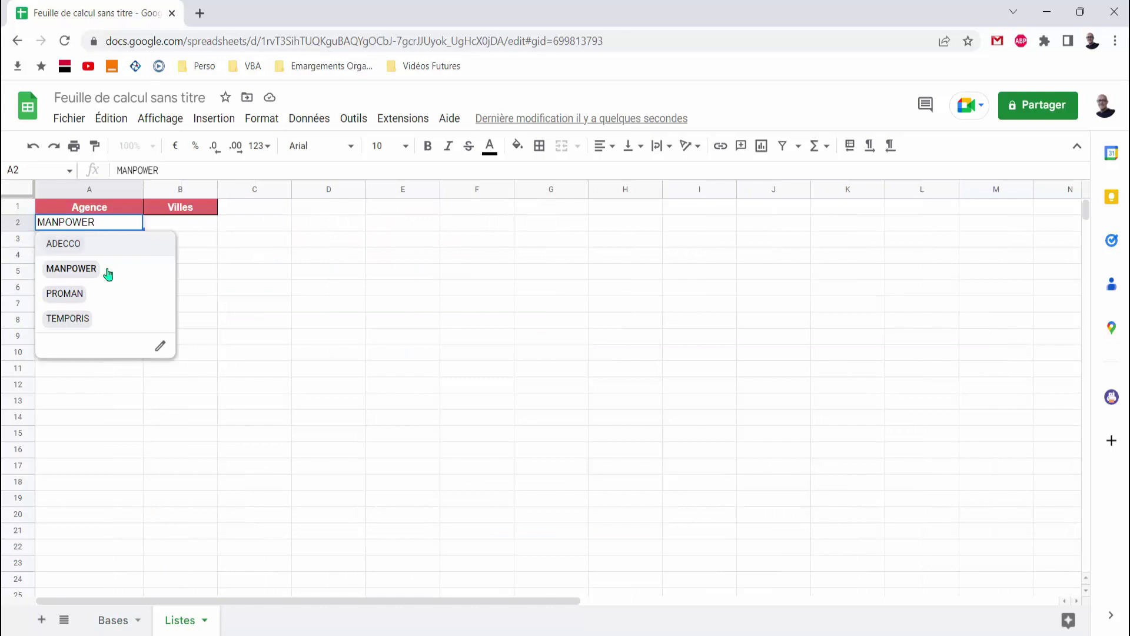
left_click(80, 320)
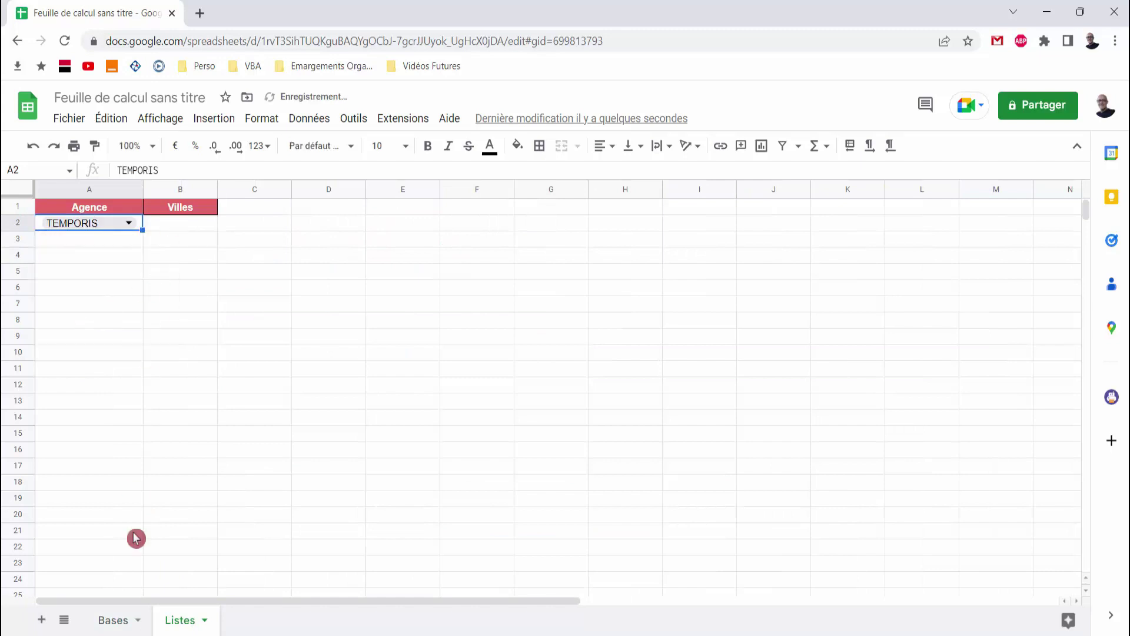
left_click(120, 620)
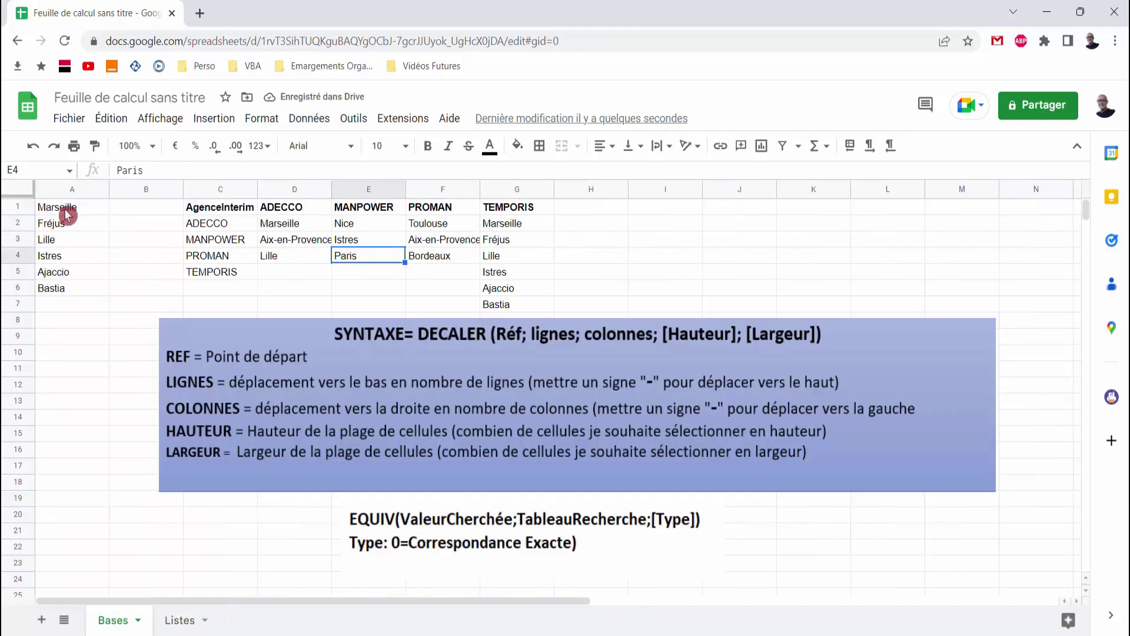
left_click(504, 225)
left_click_drag(503, 225, 504, 306)
Move both syntax images further down the Bases sheet, with EQUIV starting around row 22 and DECALER around row 12
left_click(571, 545)
left_click_drag(574, 555, 575, 605)
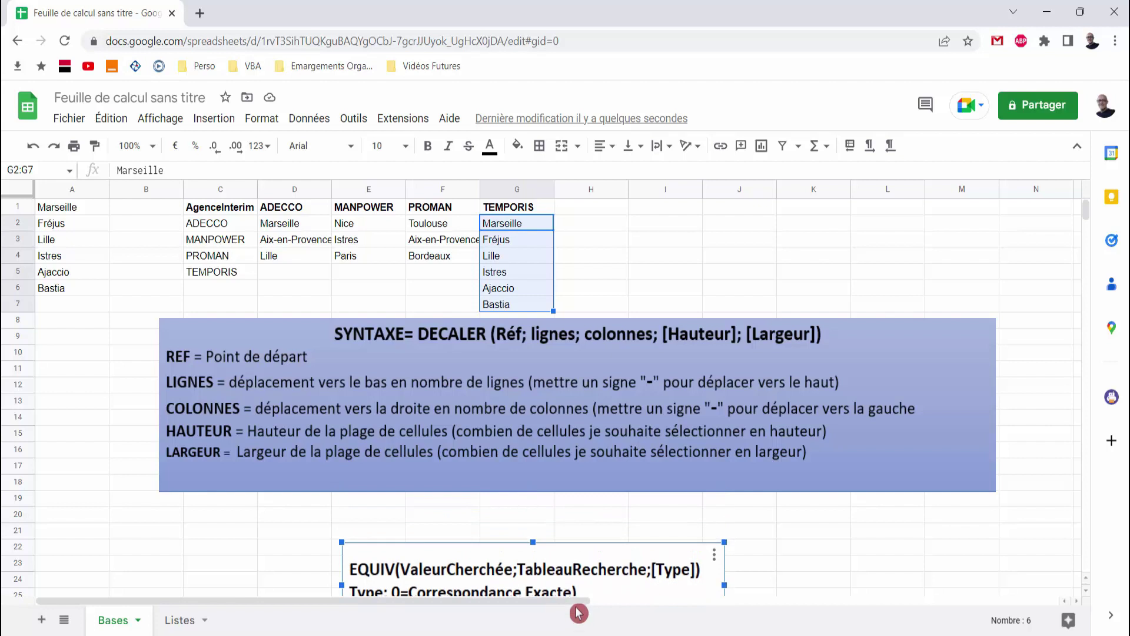
left_click(589, 431)
left_click_drag(589, 431, 589, 500)
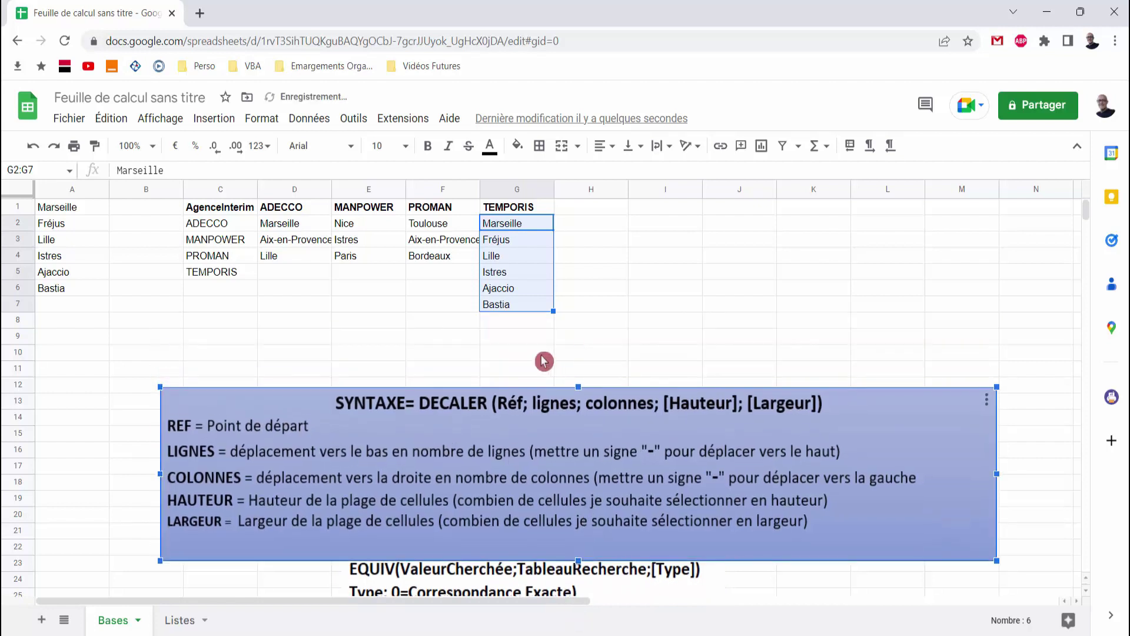
Add the city Nimes in G8, below the last TEMPORIS city on Bases
left_click(517, 325)
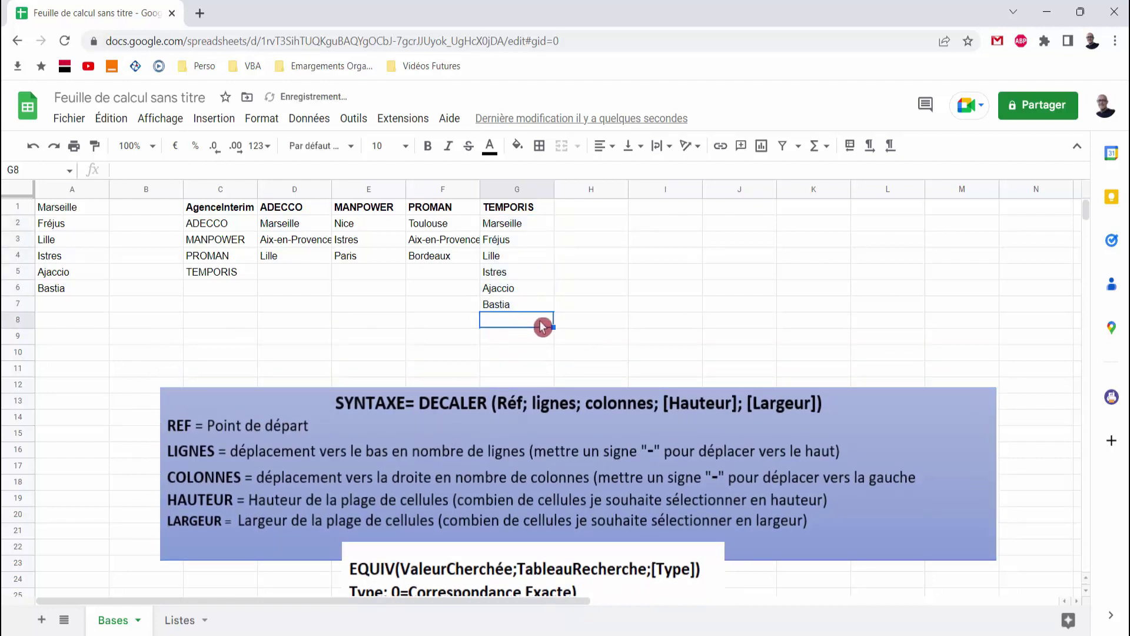
type("N")
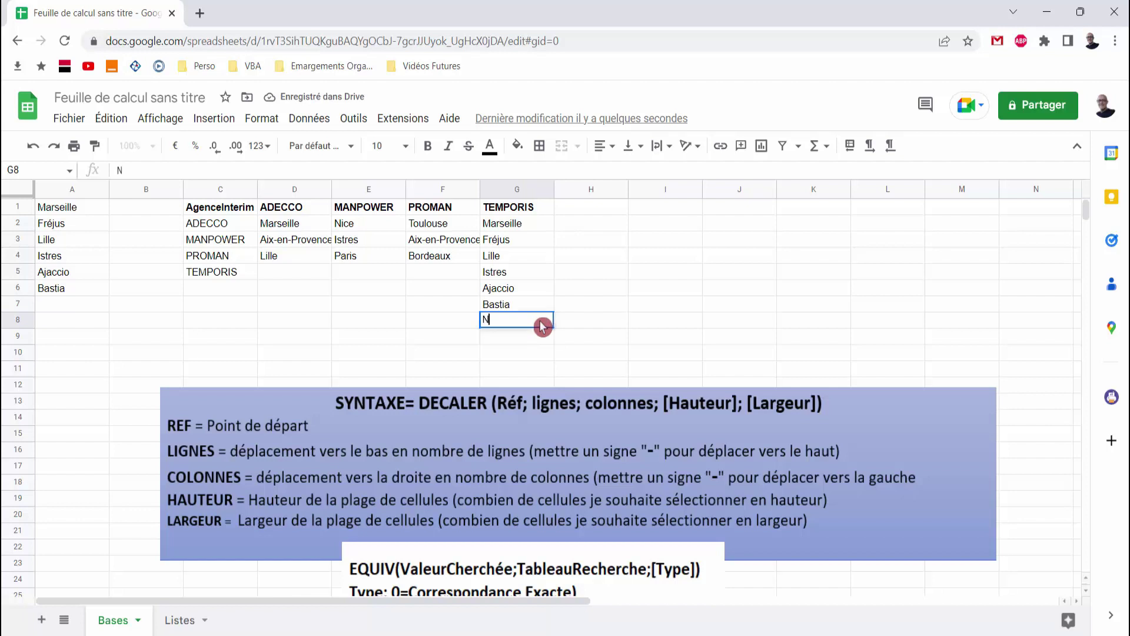
type("imes")
key("Return")
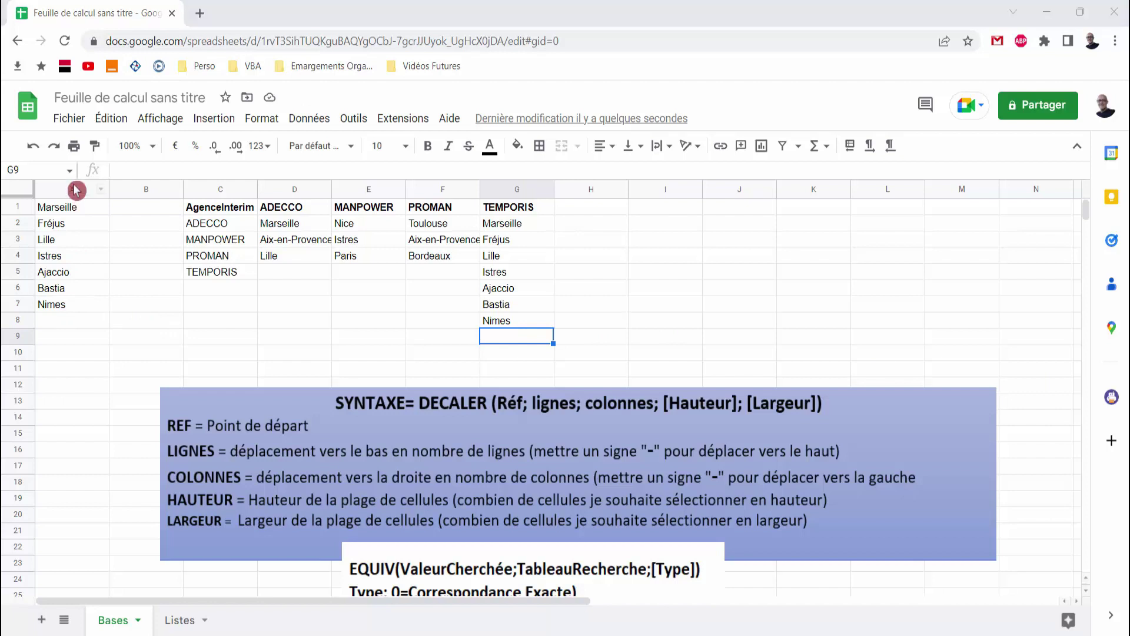
Add a data validation rule to cell B2 of Listes with the criterion "Menu déroulant (depuis une plage)"
left_click(179, 620)
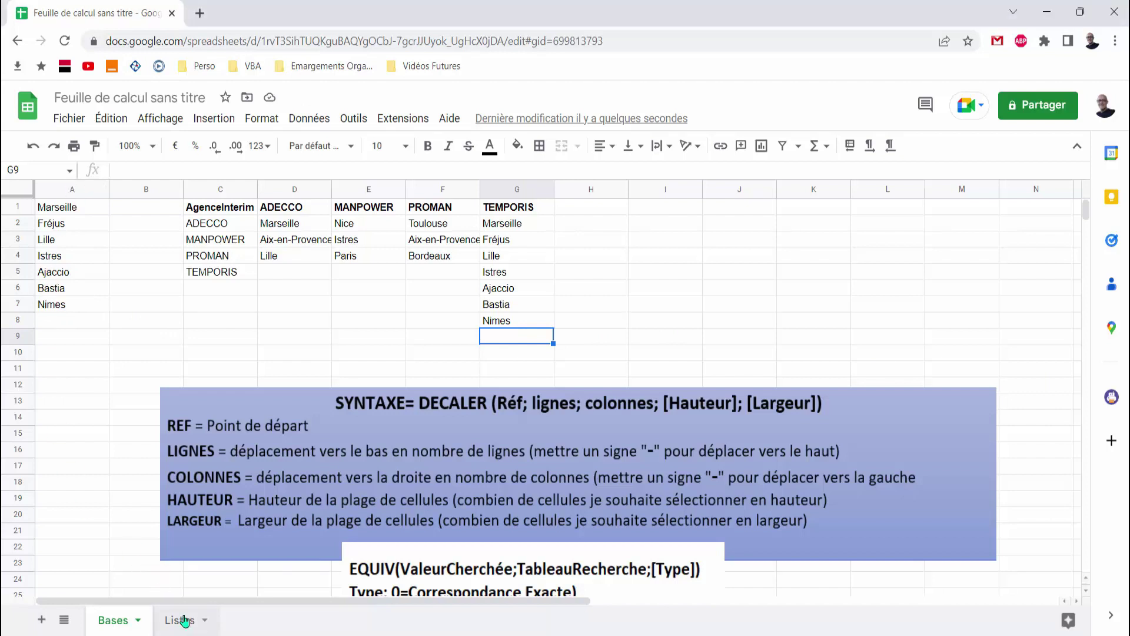
left_click(188, 226)
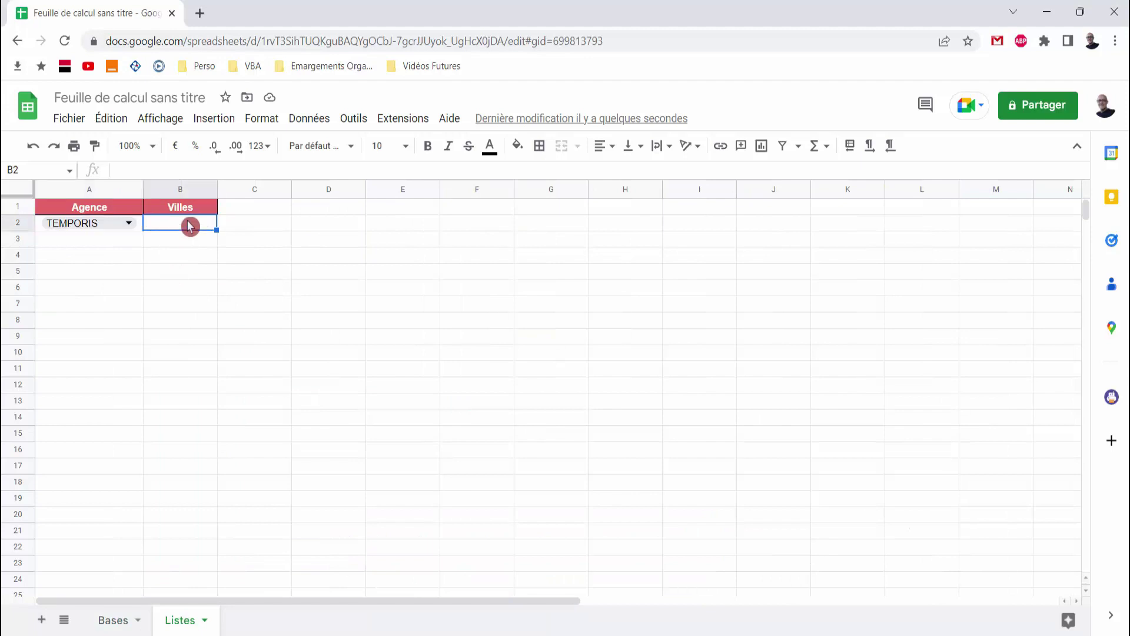
left_click(320, 119)
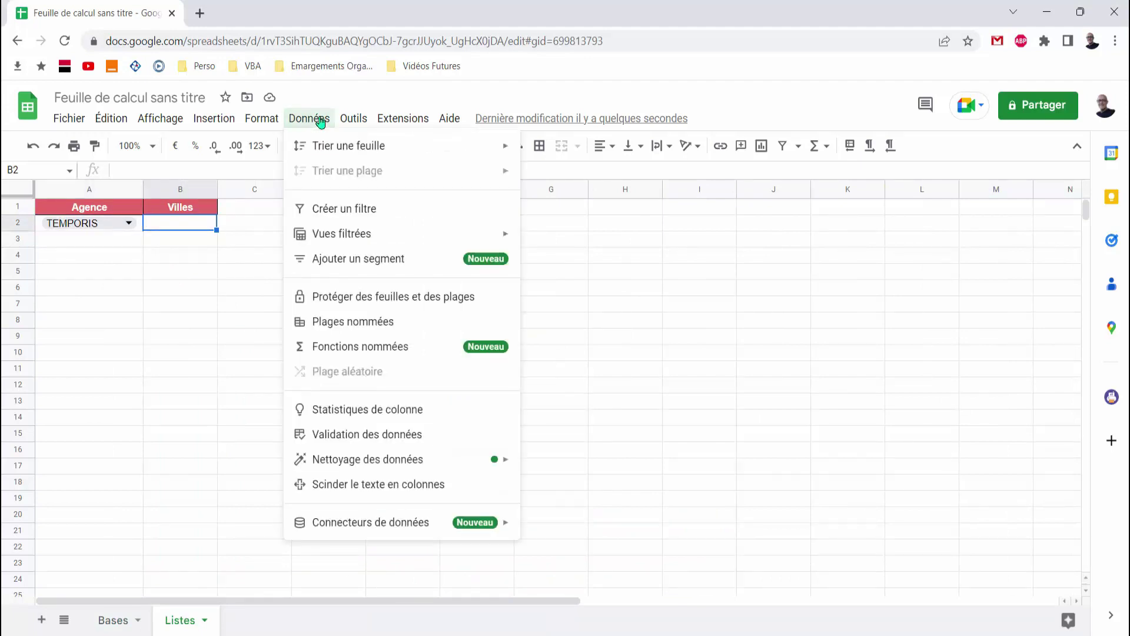
left_click(325, 436)
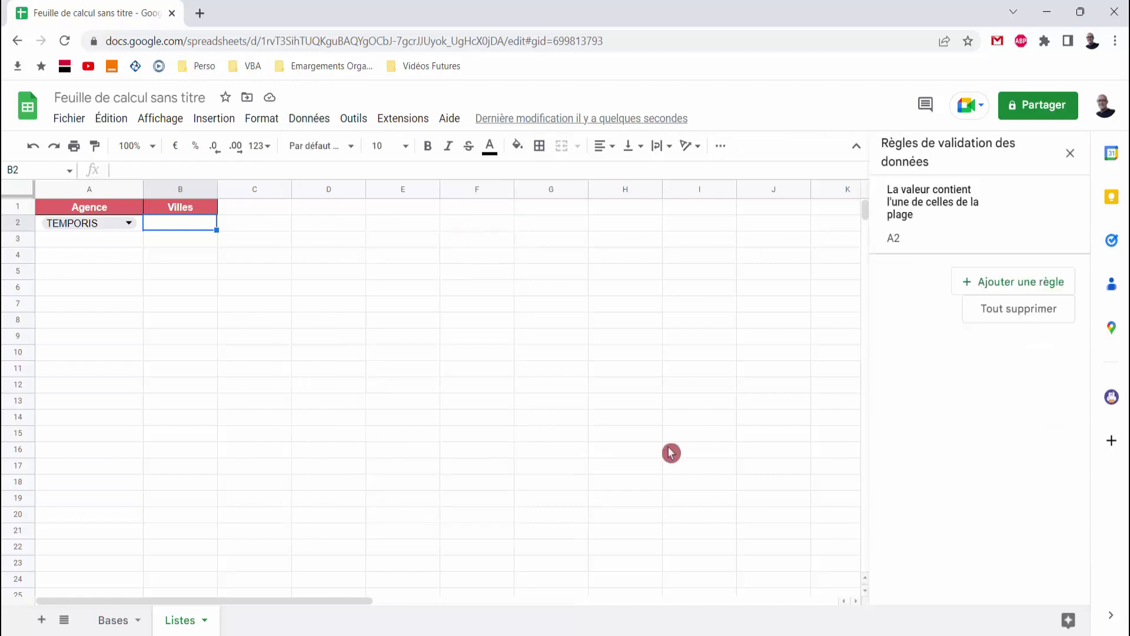
left_click(1040, 286)
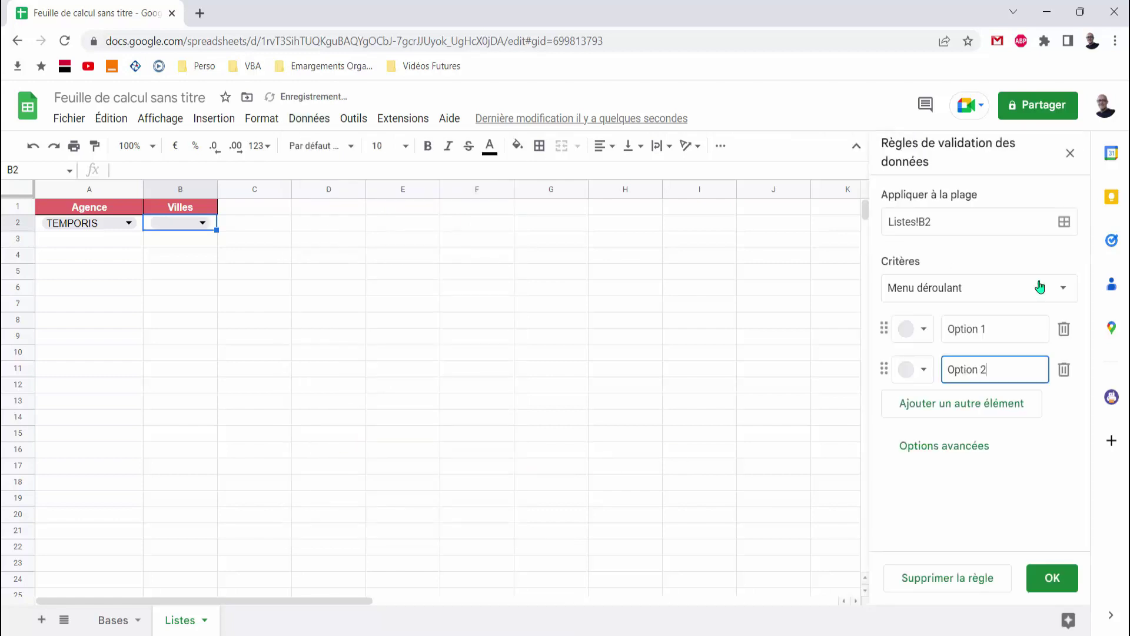
left_click(1067, 295)
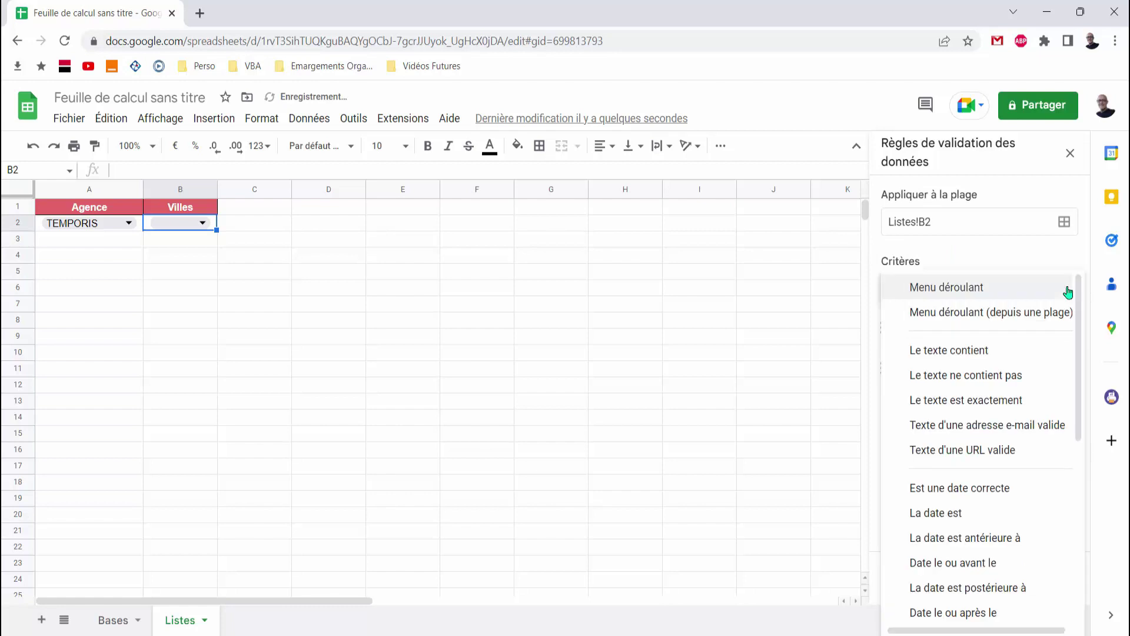
left_click(1027, 315)
left_click(966, 329)
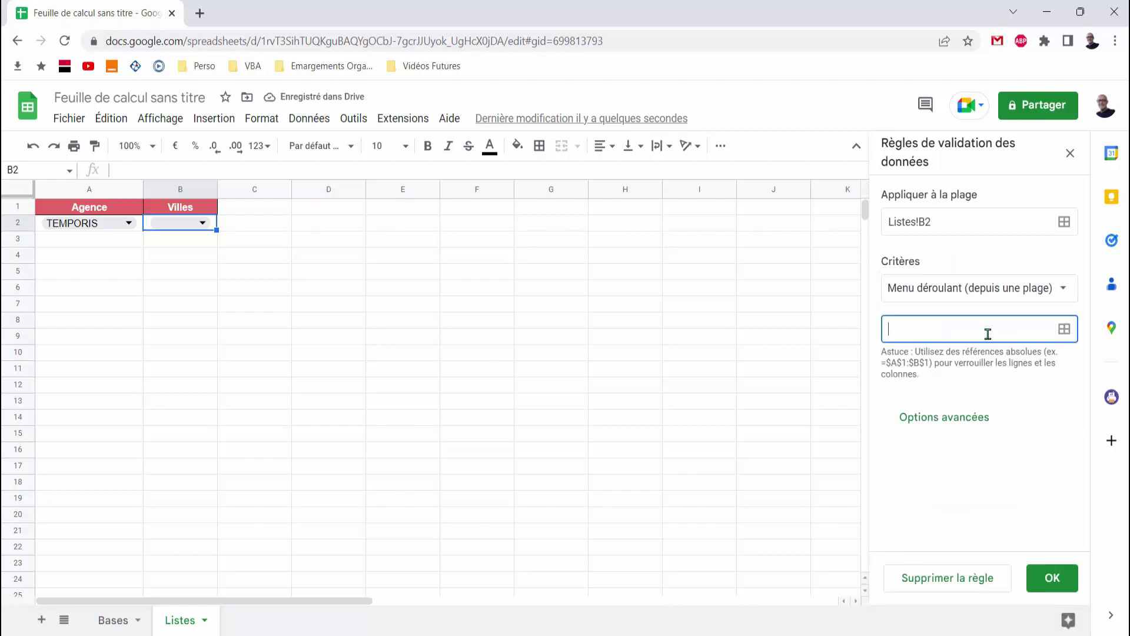
Set the source range of B2's drop-down rule to the whole column Bases!A:A
left_click(1065, 330)
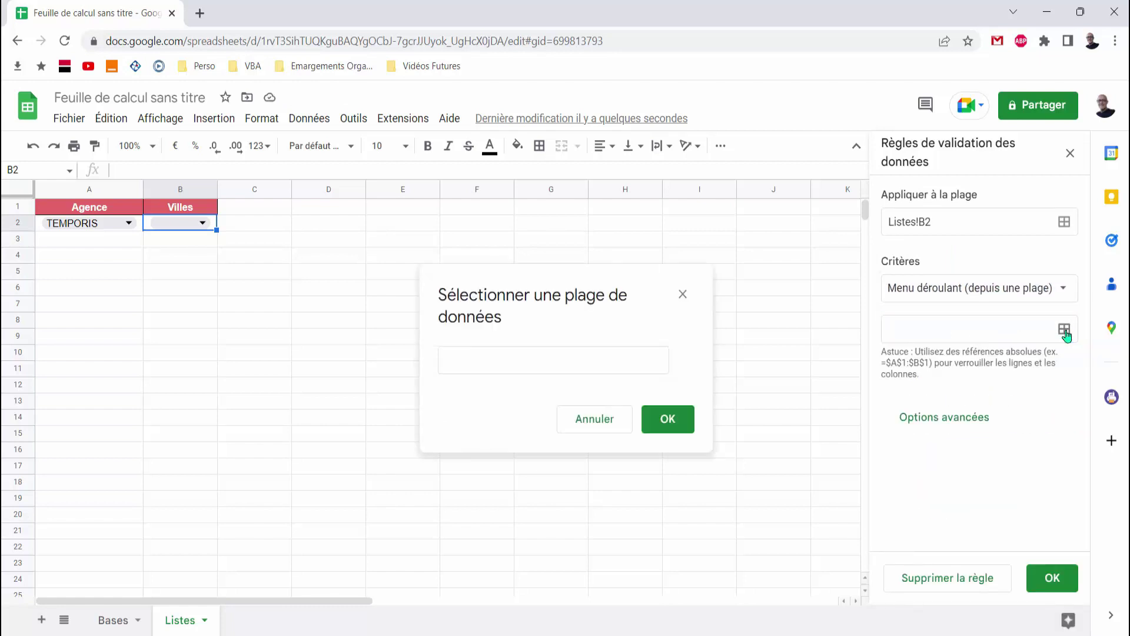
left_click(111, 621)
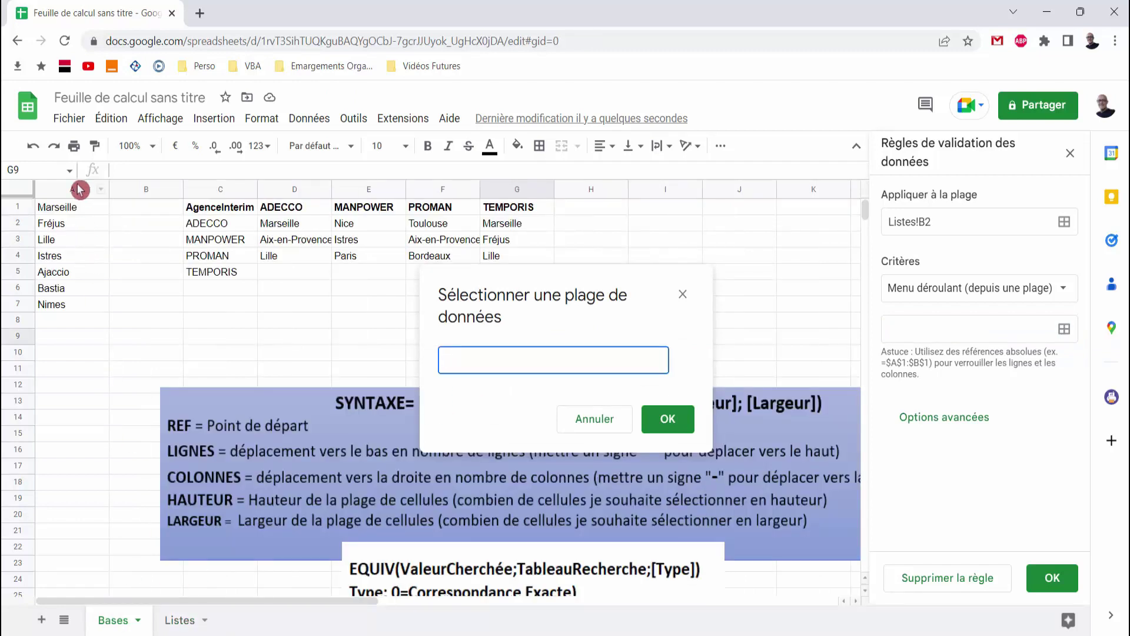
left_click(80, 189)
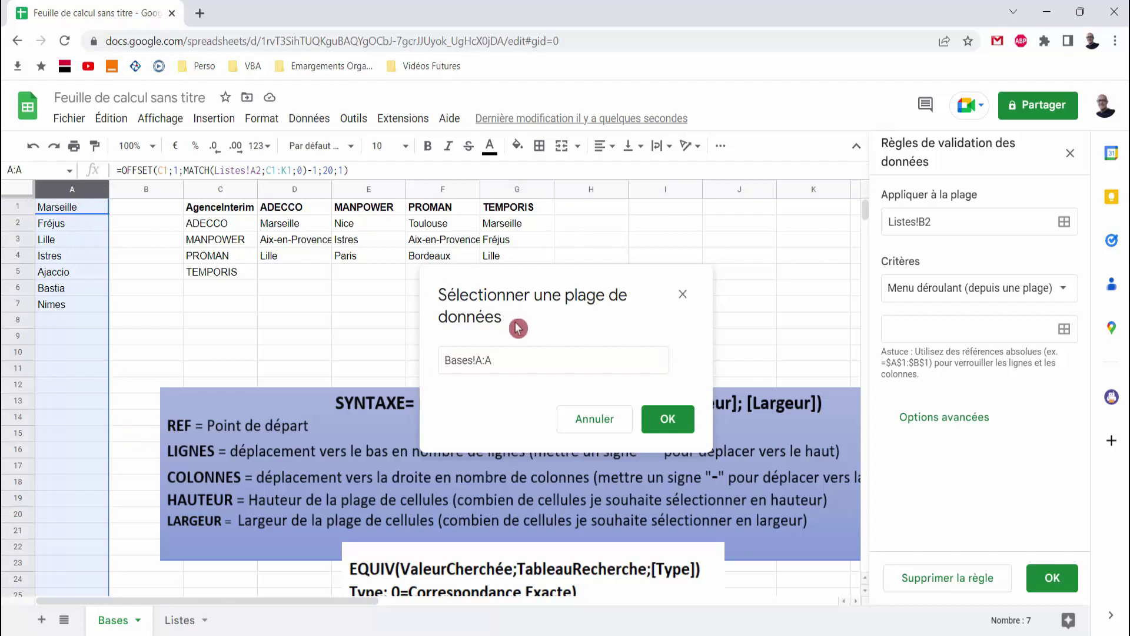
left_click(668, 419)
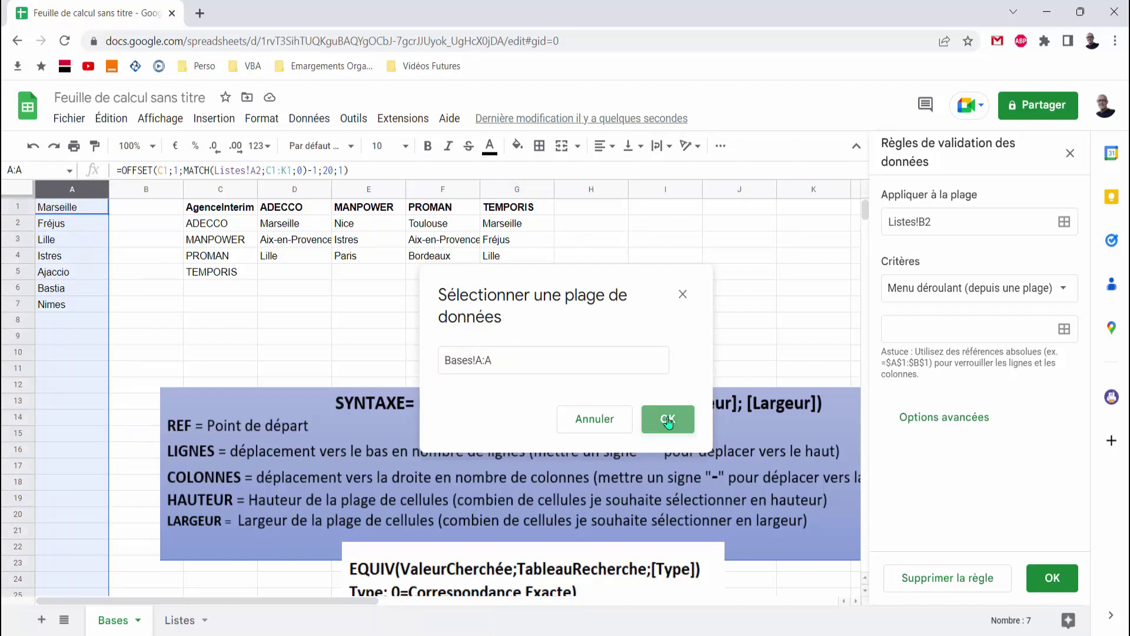
Return to Listes and check the cities offered by the Villes drop-down in B2 for TEMPORIS
left_click(184, 620)
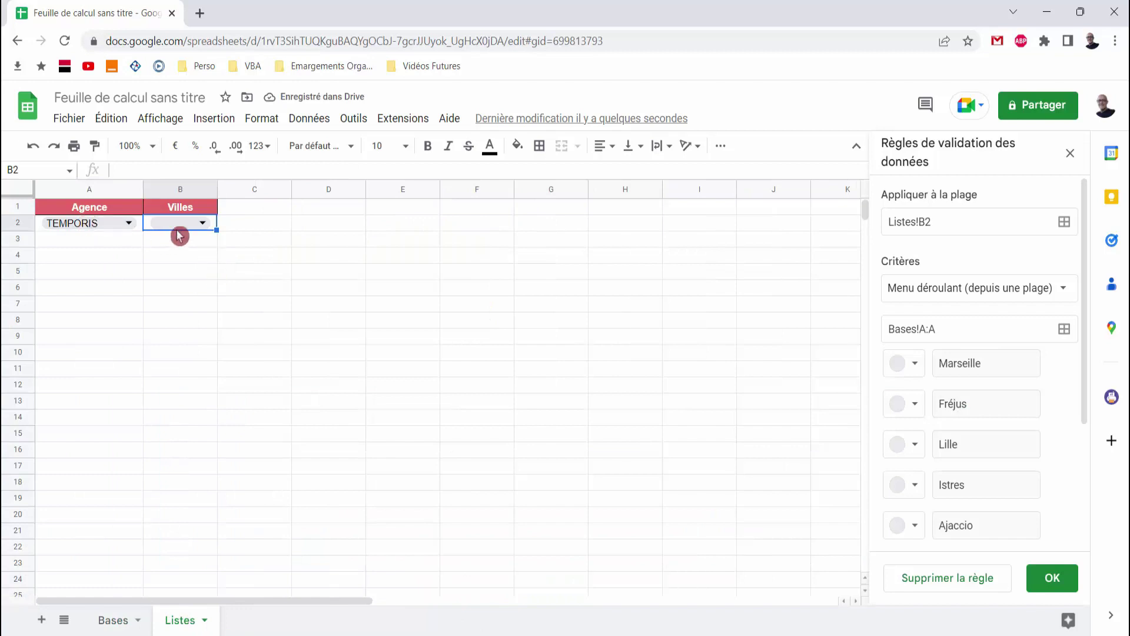
left_click(202, 222)
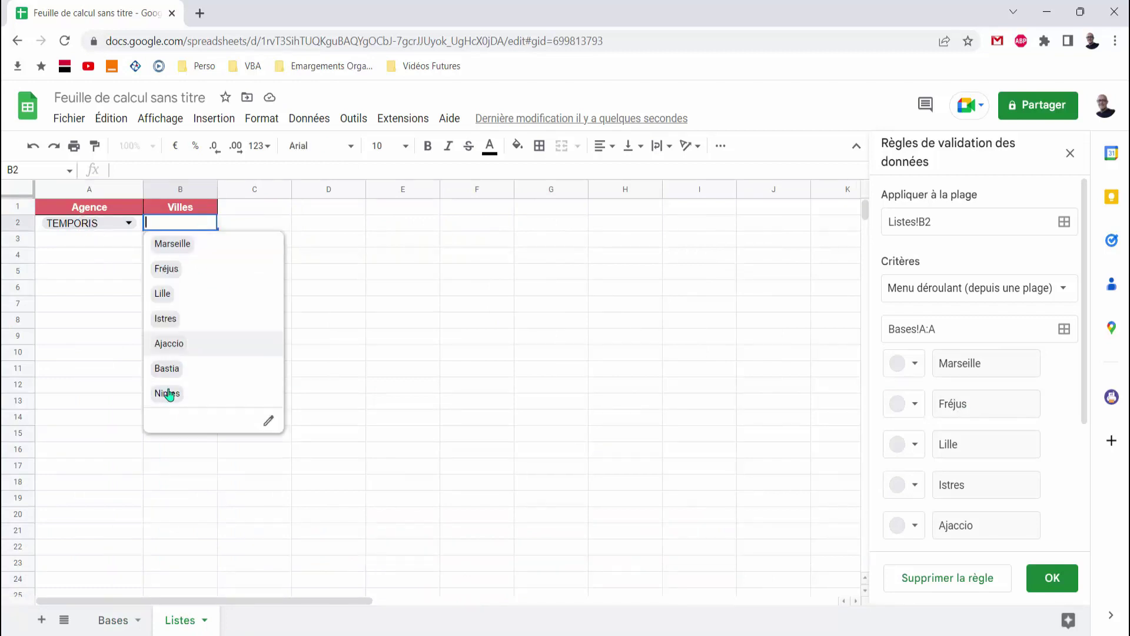
left_click(101, 321)
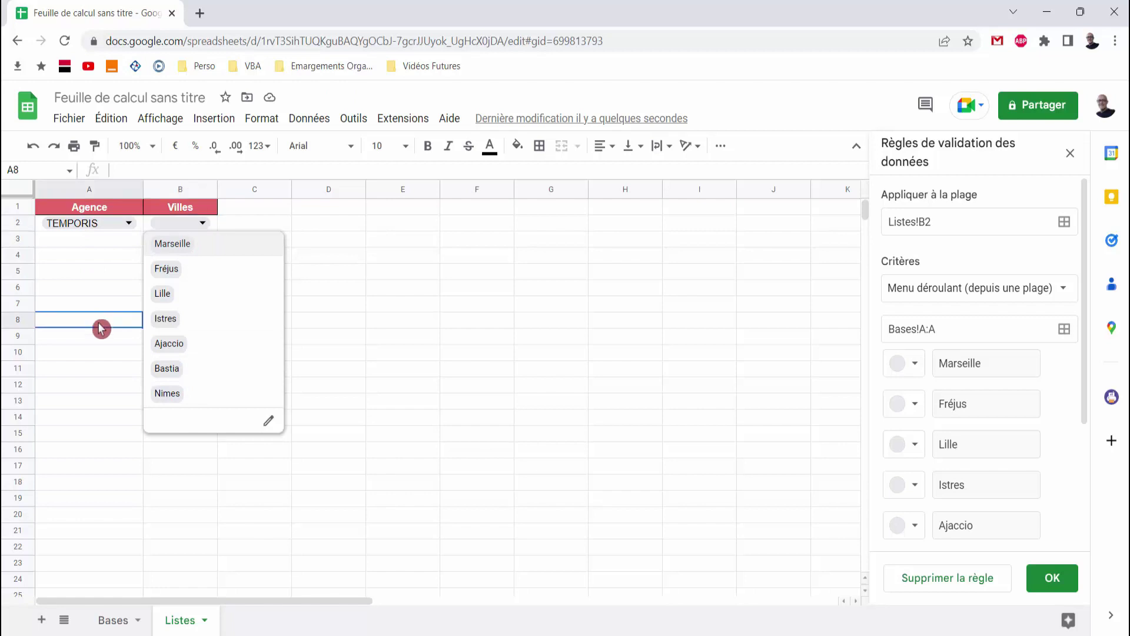
Choose ADECCO as the agency in A2 and check which cities the drop-down in B2 offers
left_click(129, 225)
left_click(106, 245)
left_click(200, 227)
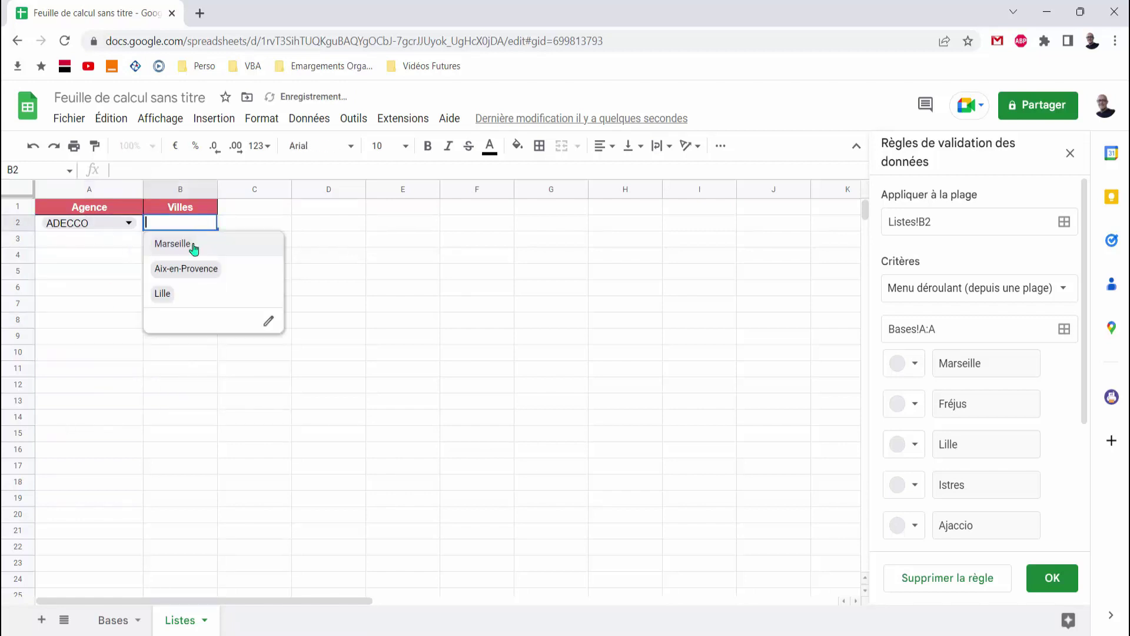
left_click(389, 304)
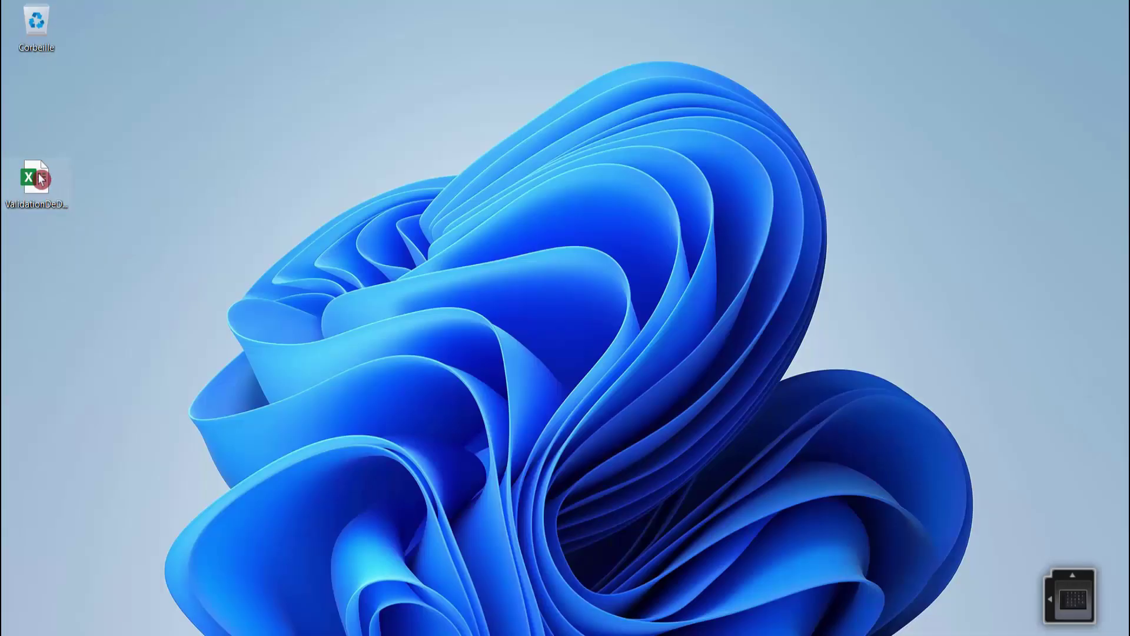
Open ValidationDeDonnéesBis.xlsx from the desktop in Excel and examine the dependent drop-down lists in C12, D12 and E12
double_click(39, 178)
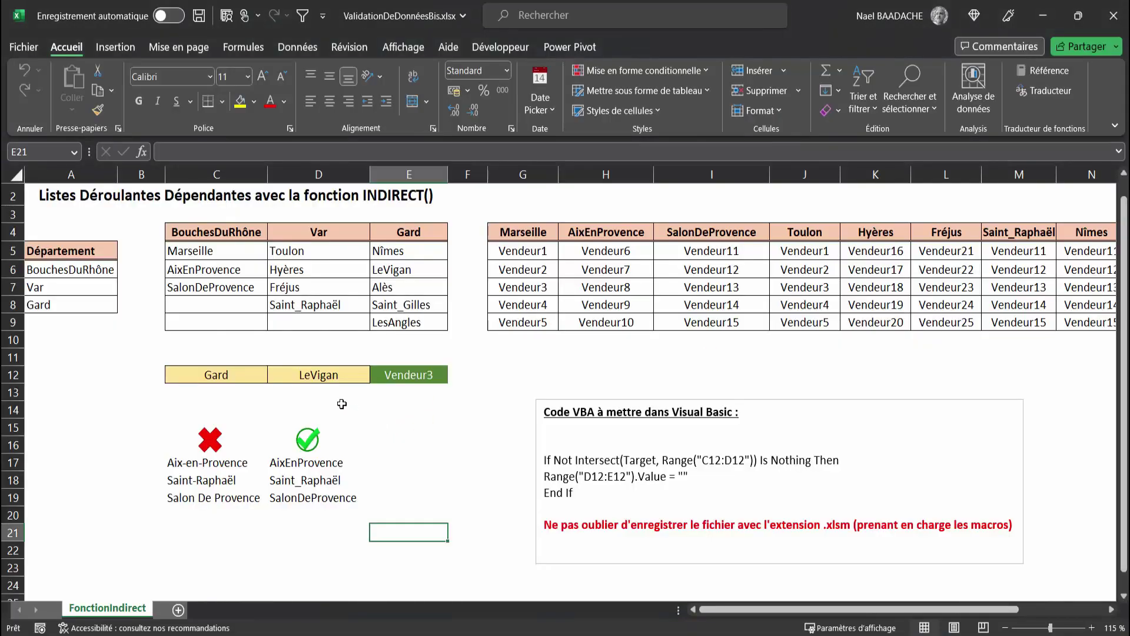
left_click(224, 375)
left_click(274, 375)
left_click(272, 380)
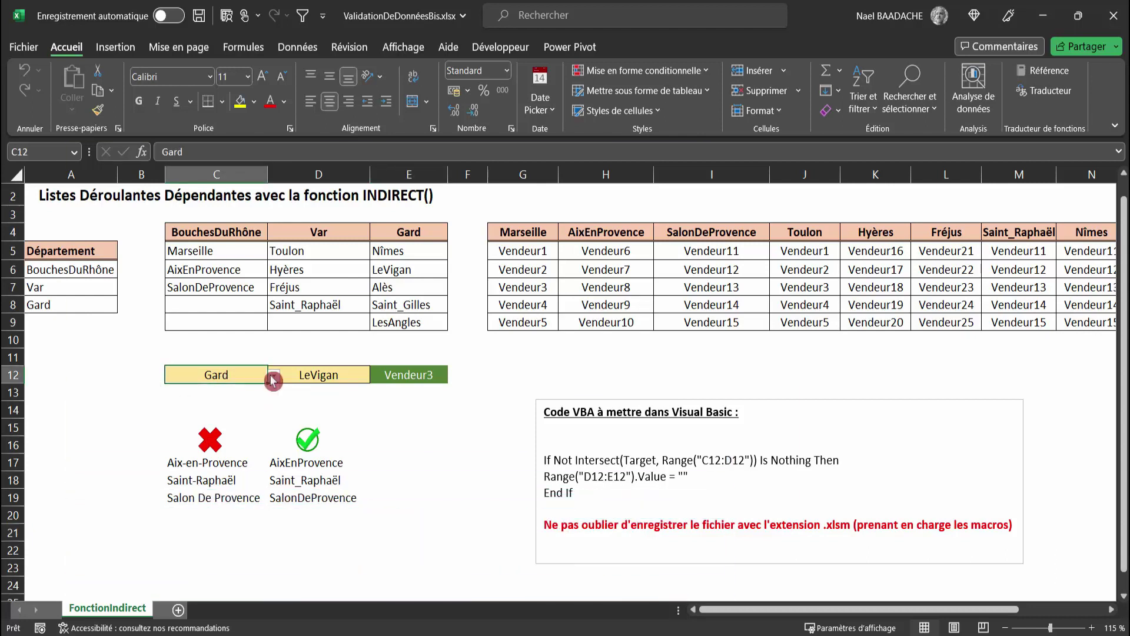
left_click(295, 375)
left_click(376, 377)
left_click(338, 410)
left_click(415, 372)
left_click(454, 377)
left_click(480, 449)
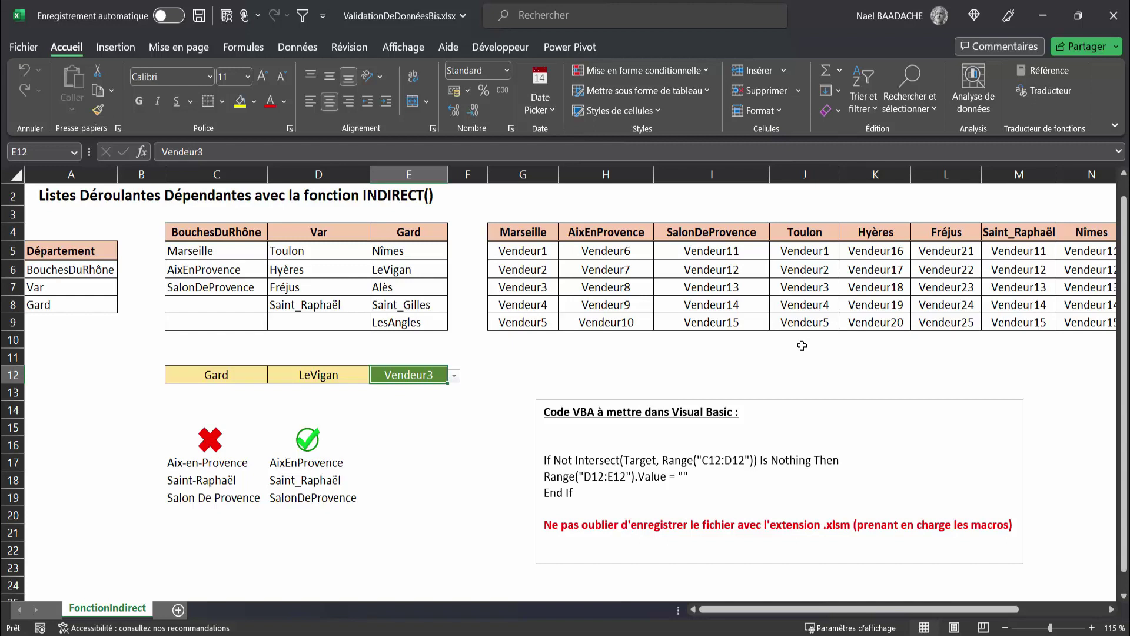
Close the Excel workbook and copy the ValidationDeDonnéesBis.xlsx file from the desktop
left_click(1114, 16)
left_click(564, 347)
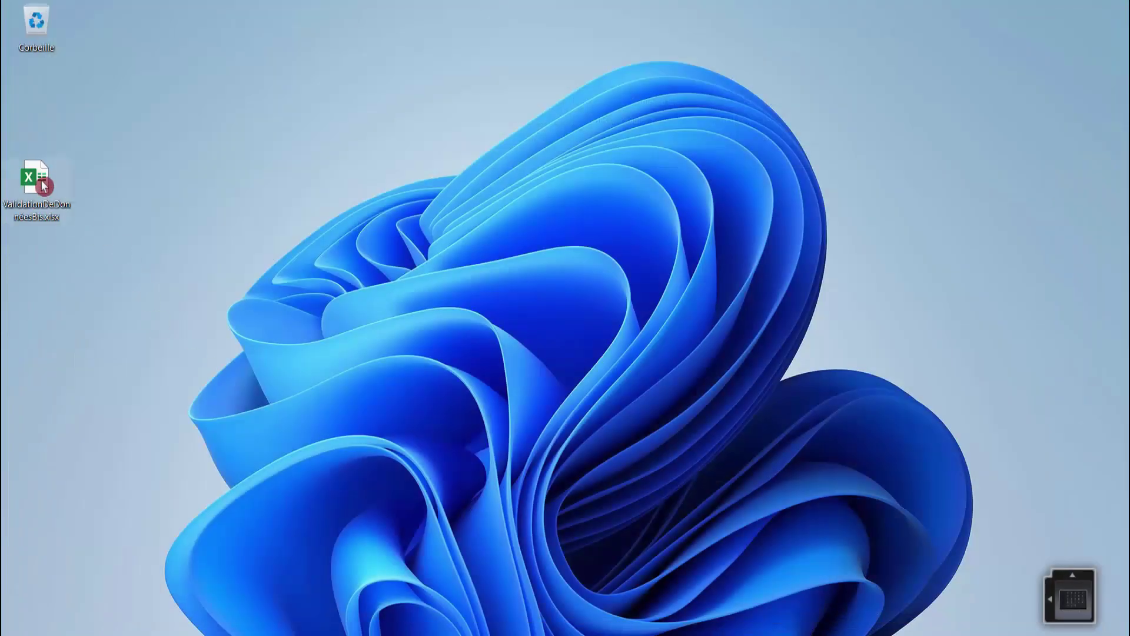
key("ctrl+c")
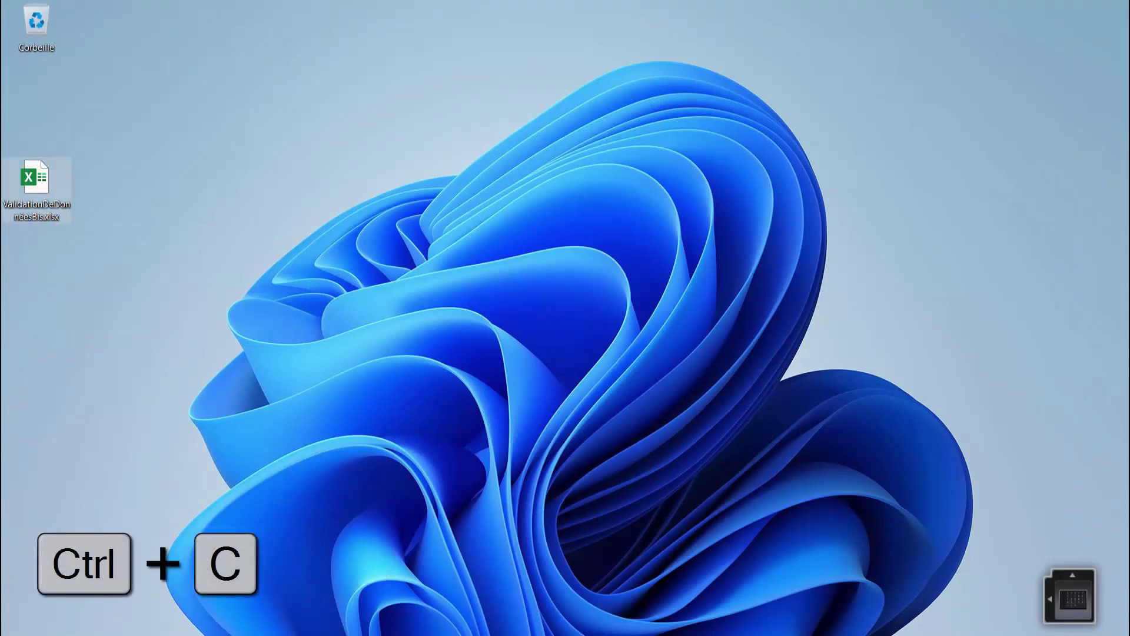
Switch to File Explorer and paste the copied workbook into the Bureau folder of the personal OneDrive
left_click(469, 616)
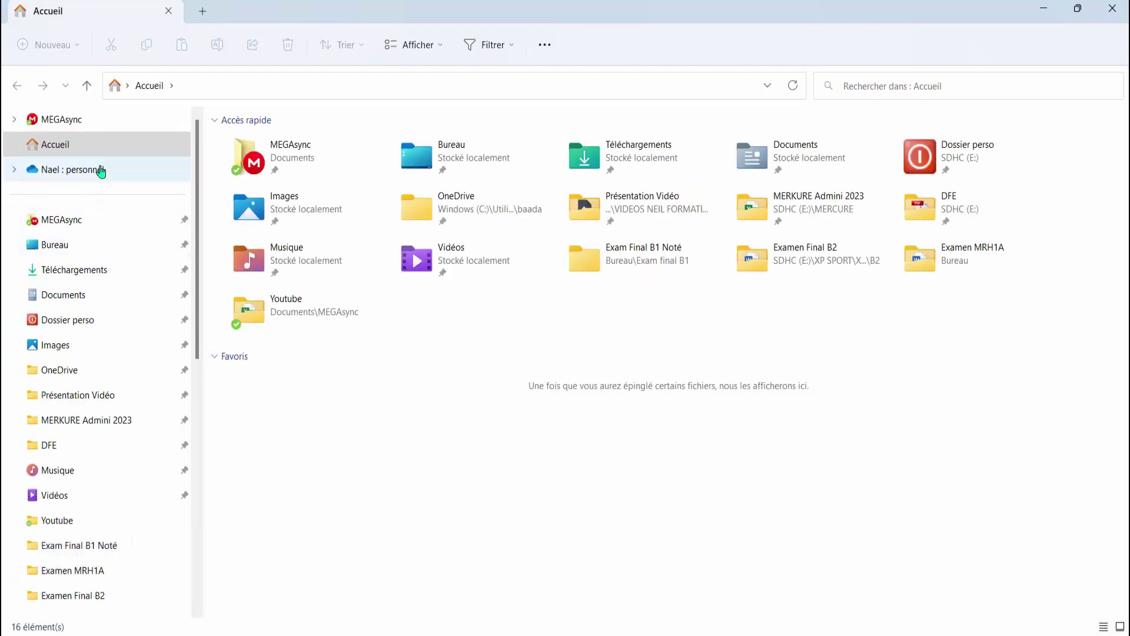
left_click(100, 171)
left_click(259, 143)
key("ctrl+v")
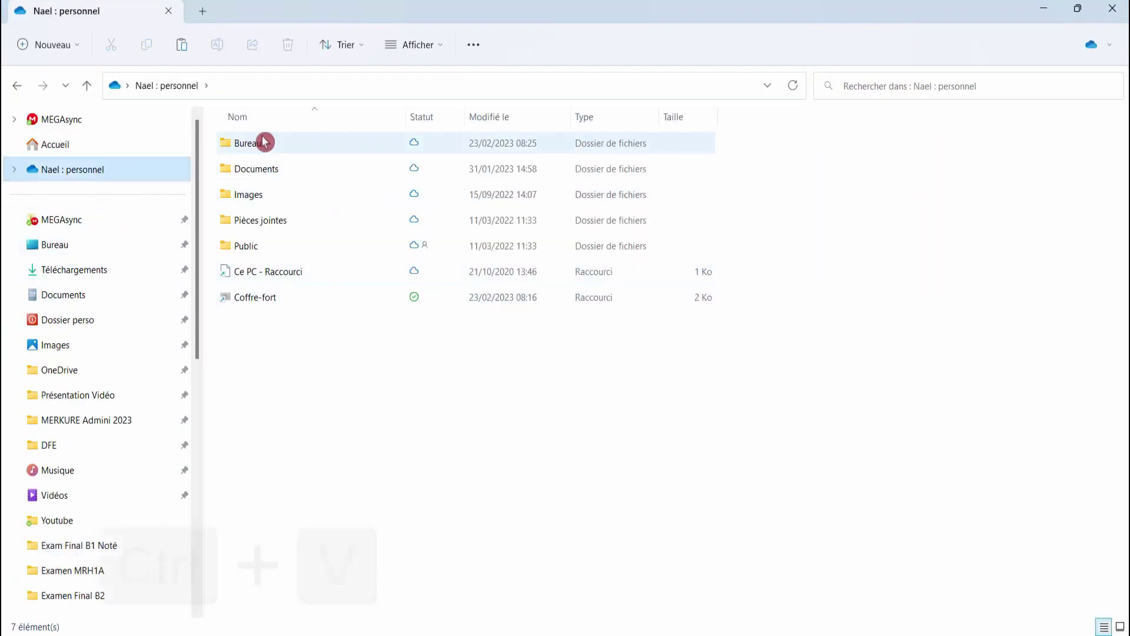
double_click(260, 143)
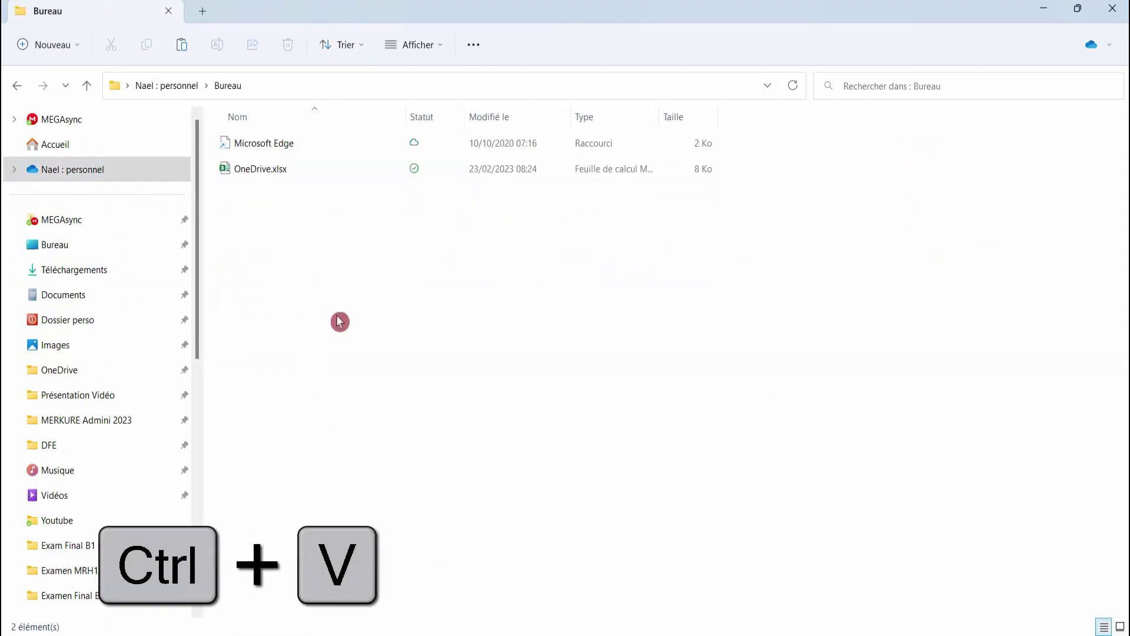
key("ctrl+v")
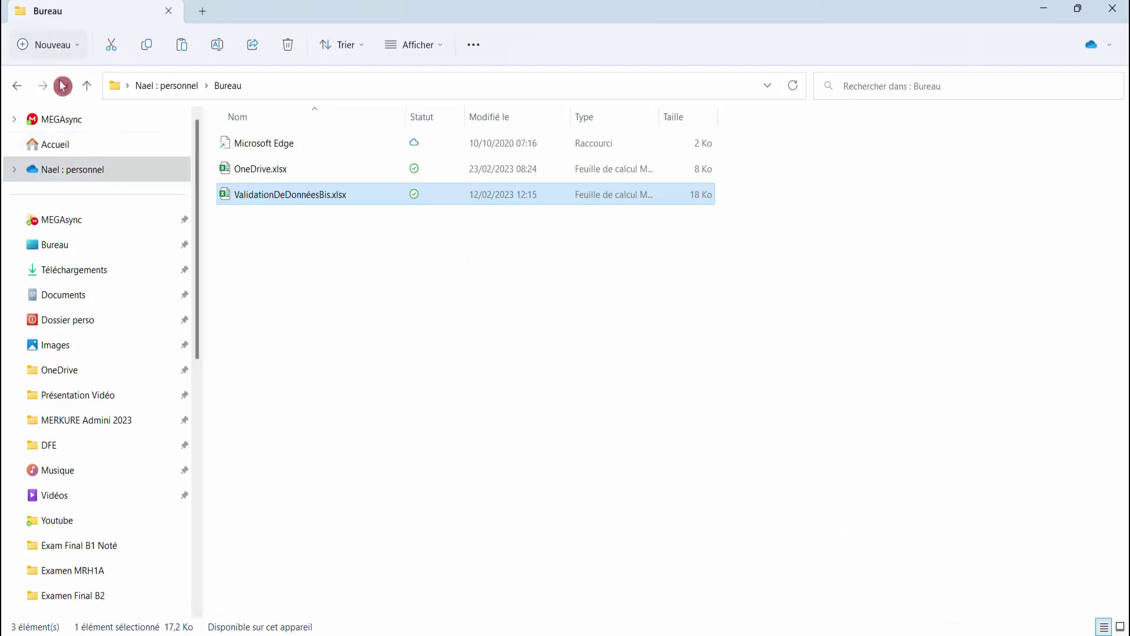
Switch to OneDrive in the browser and open ValidationDeDonnéesBis.xlsx from the Bureau folder in Excel for the web
left_click(957, 635)
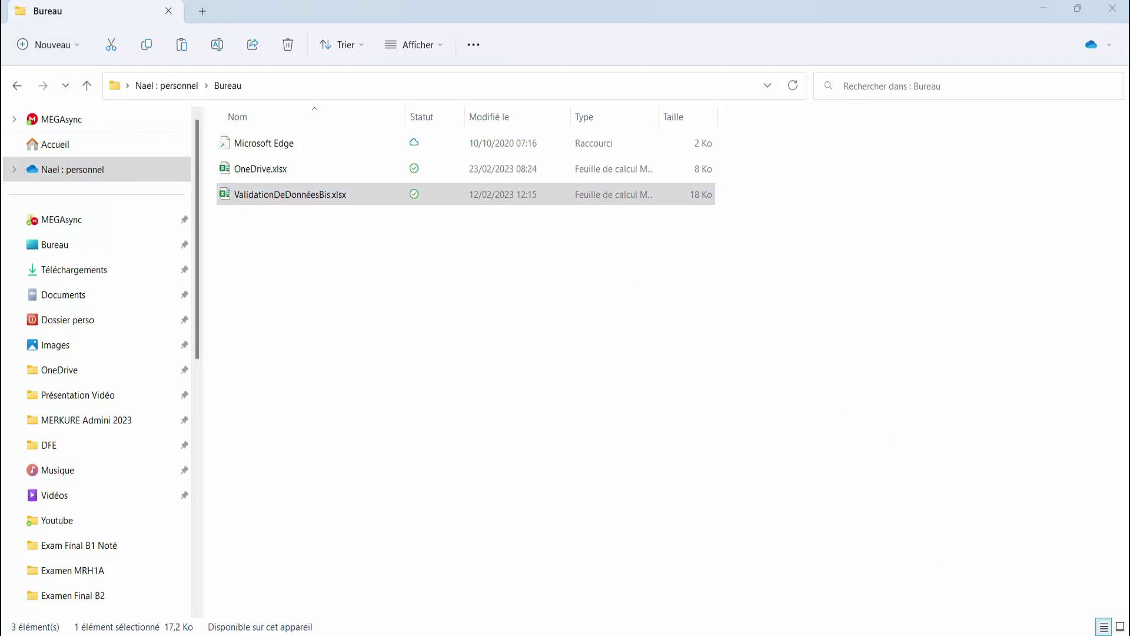
left_click(955, 591)
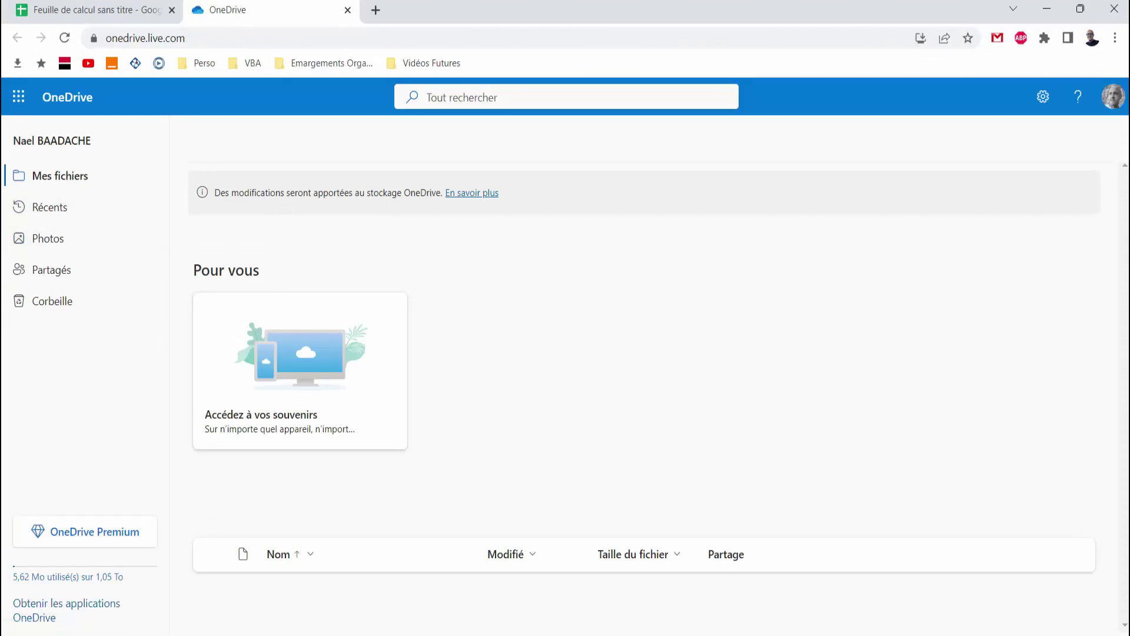
scroll(383, 471, "down", 2)
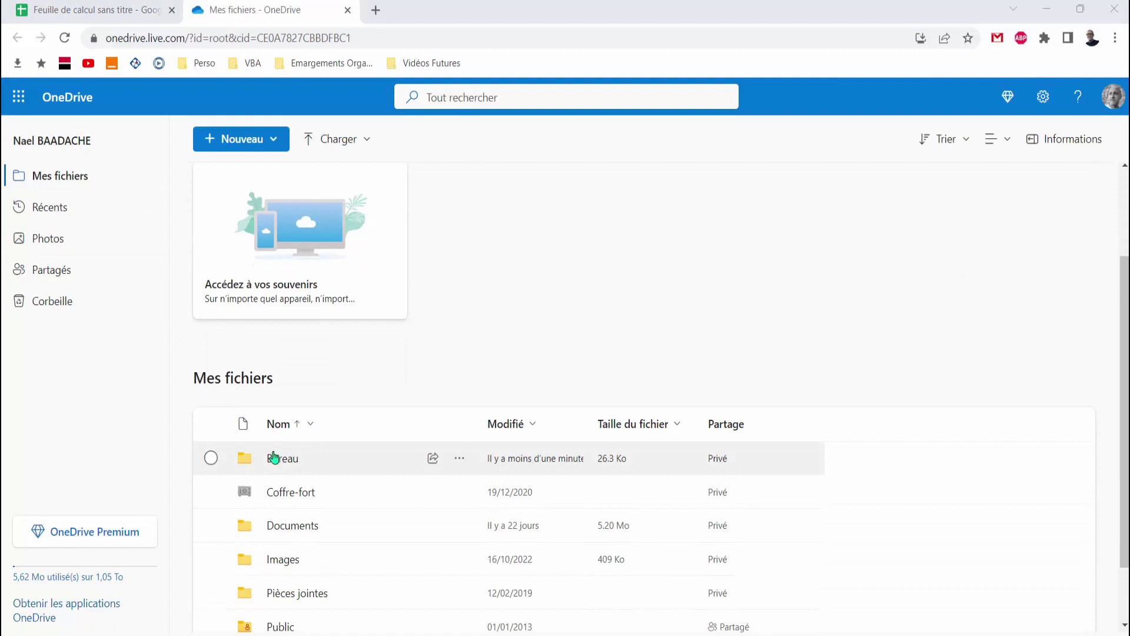
left_click(277, 459)
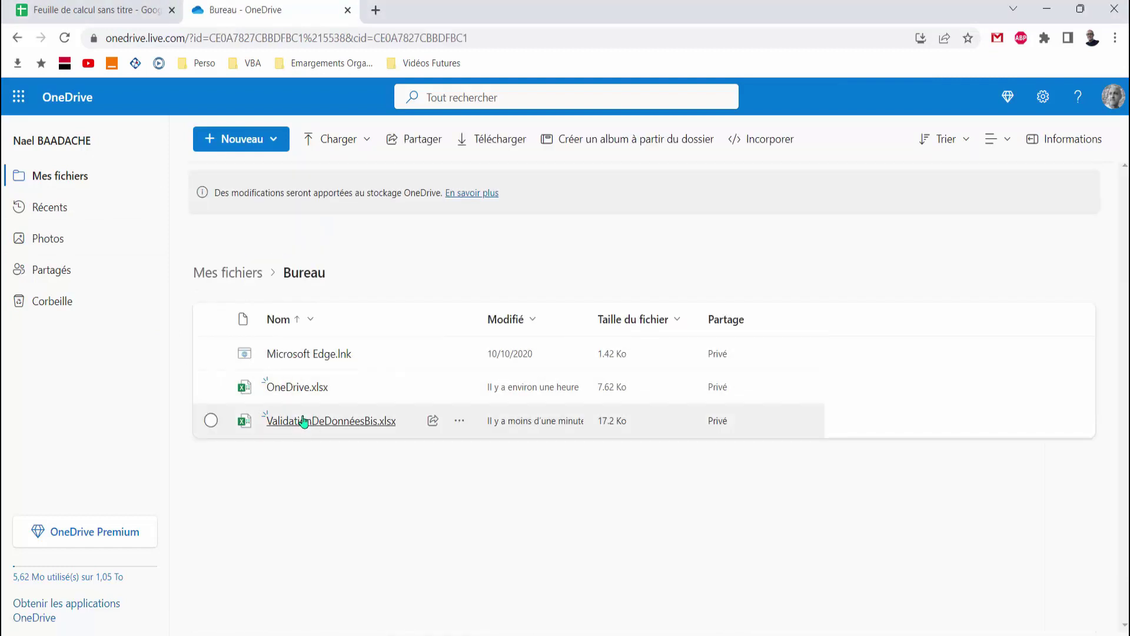
left_click(321, 421)
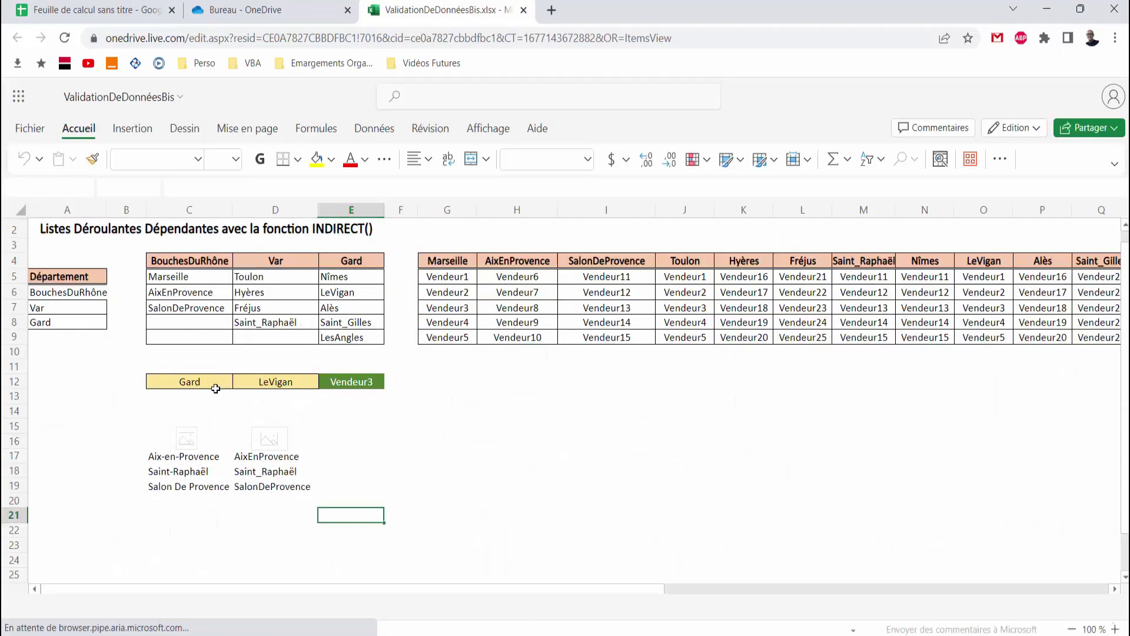
Examine the dependent drop-down lists in C12, D12 and E12 of the online workbook
left_click(213, 384)
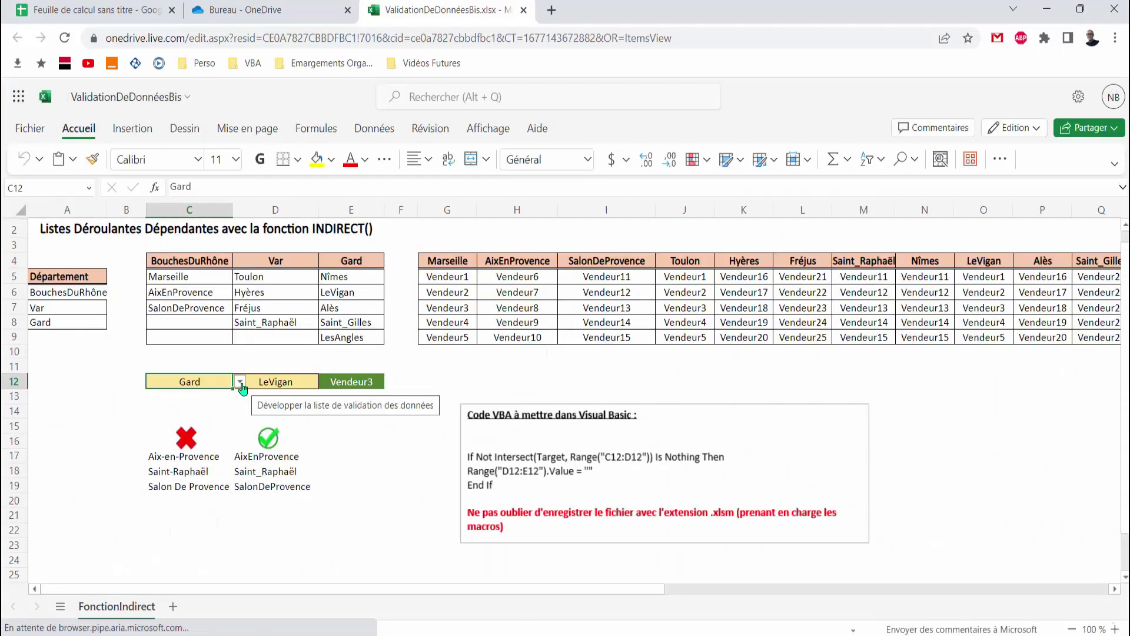
left_click(240, 382)
left_click(297, 386)
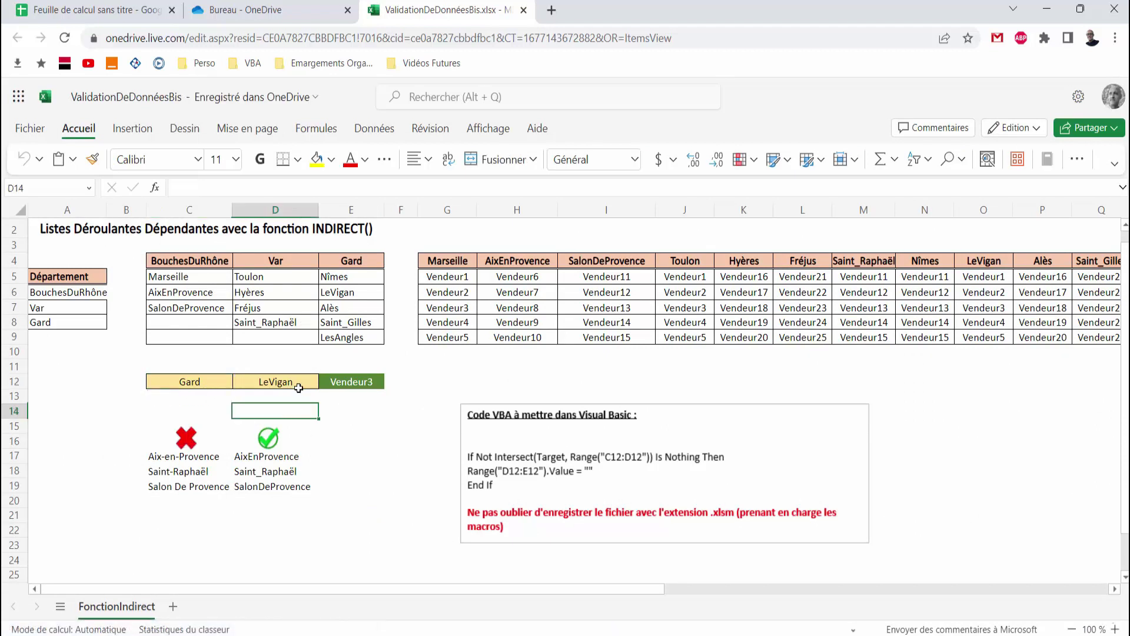
left_click(329, 390)
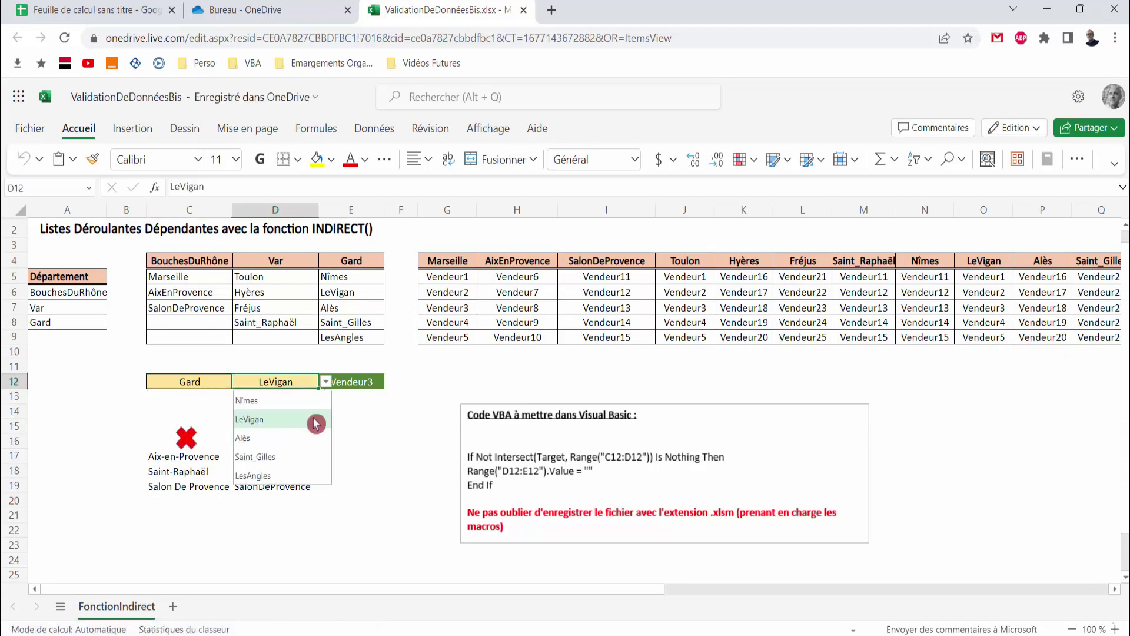
left_click(370, 430)
left_click(368, 382)
left_click(392, 383)
left_click(388, 524)
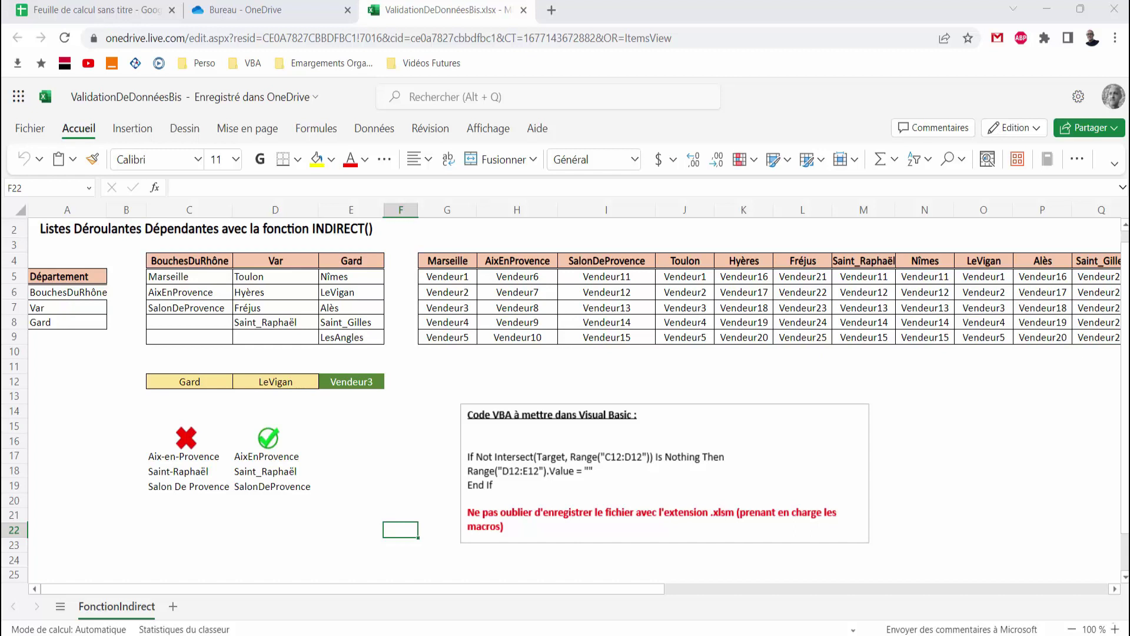
left_click(962, 458)
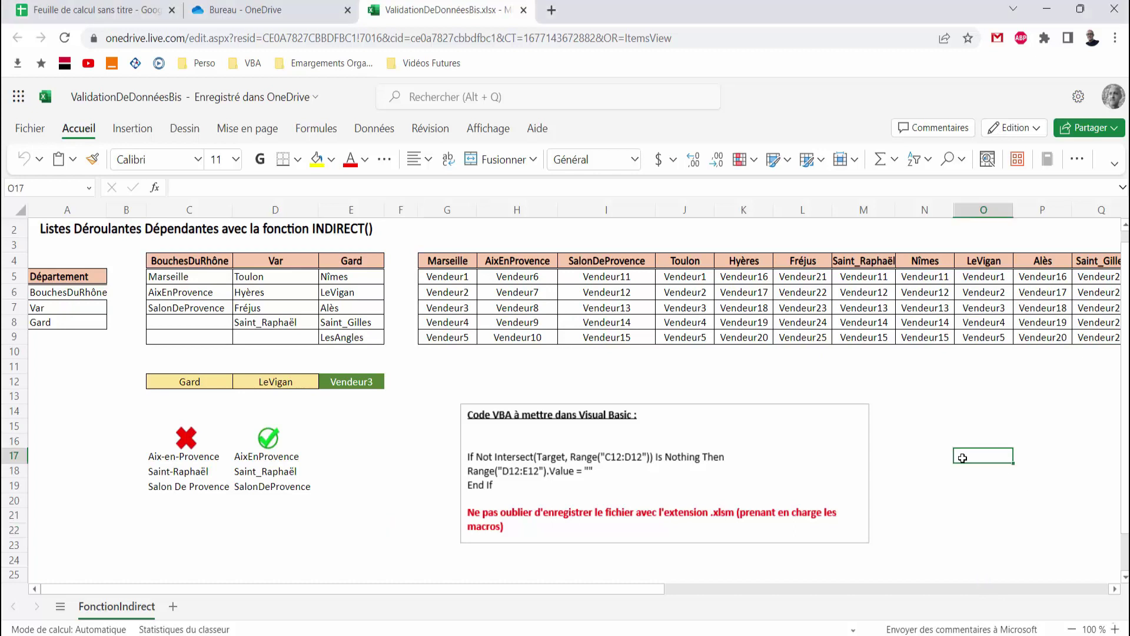